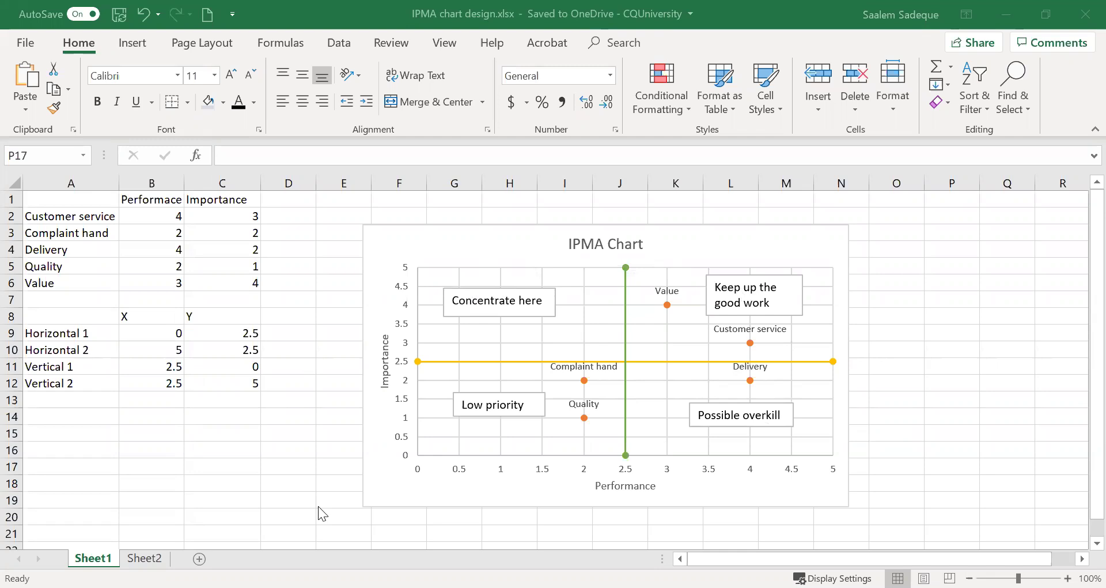
# - Switch to Sheet2 and go through the five item names in column A
pyautogui.hotkey('ctrl', 'pagedown')
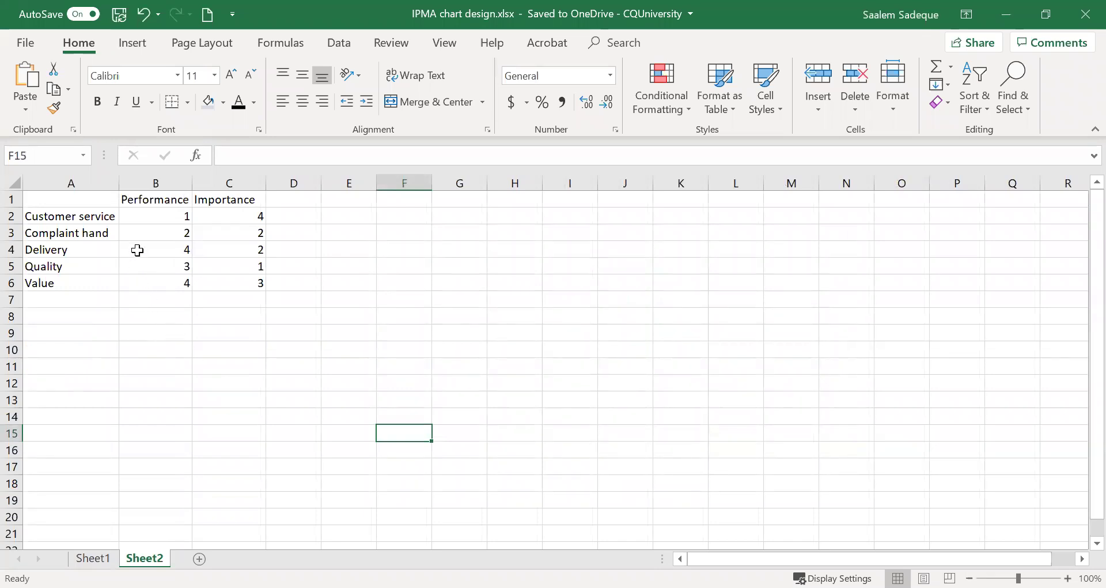
pyautogui.moveTo(103, 218); pyautogui.dragTo(92, 282)
pyautogui.click(94, 217)
pyautogui.click(94, 233)
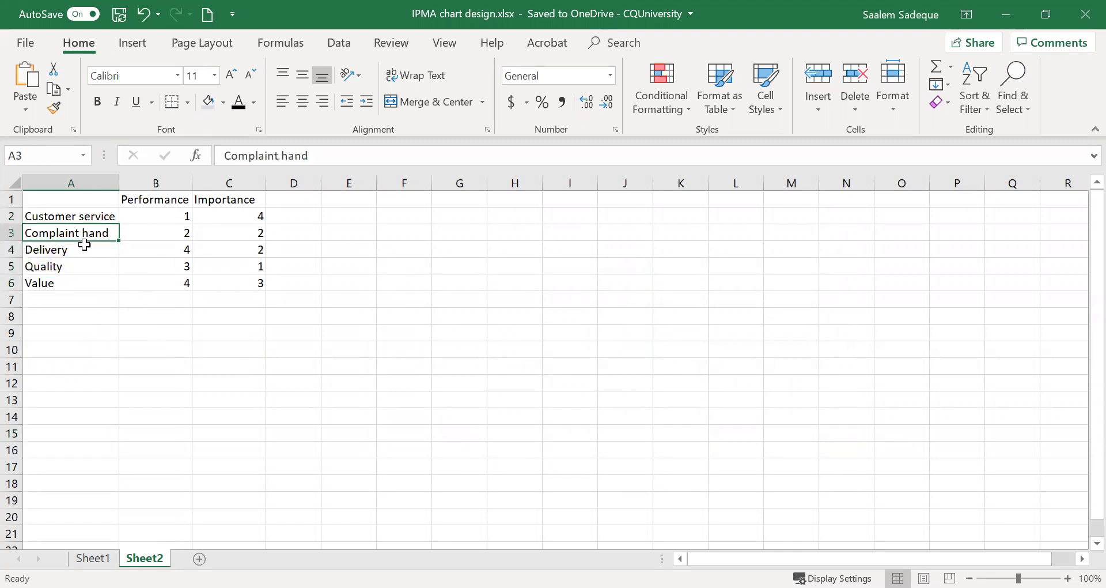
pyautogui.click(81, 250)
pyautogui.click(76, 266)
pyautogui.click(71, 285)
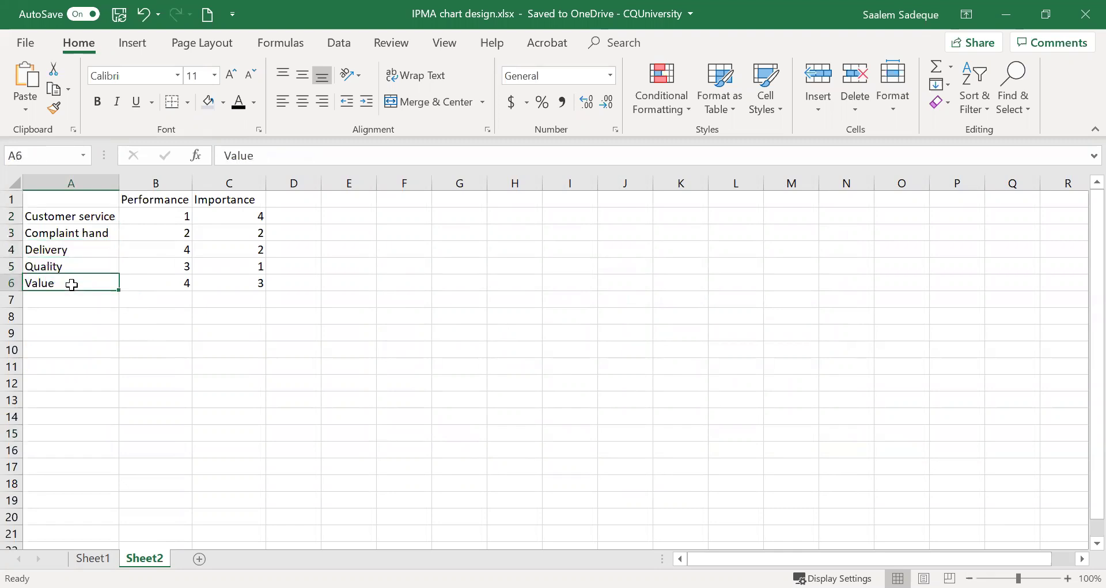
# - Highlight the scores in B2:C6 and compare the Performance and Importance headings
pyautogui.moveTo(157, 220); pyautogui.dragTo(239, 283)
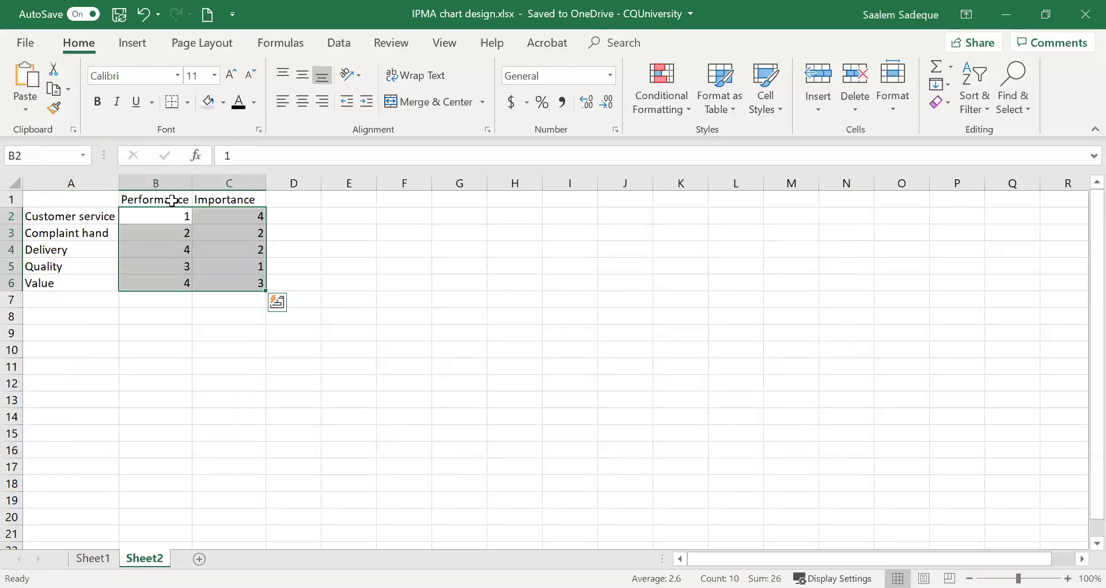
pyautogui.click(174, 199)
pyautogui.click(217, 200)
pyautogui.click(173, 199)
pyautogui.click(213, 199)
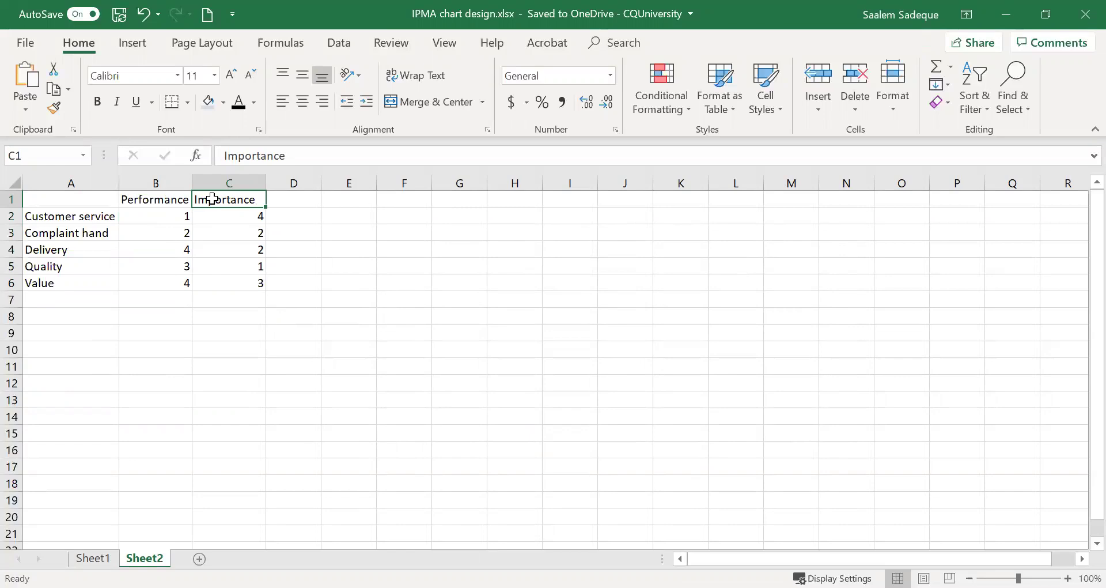
pyautogui.click(162, 200)
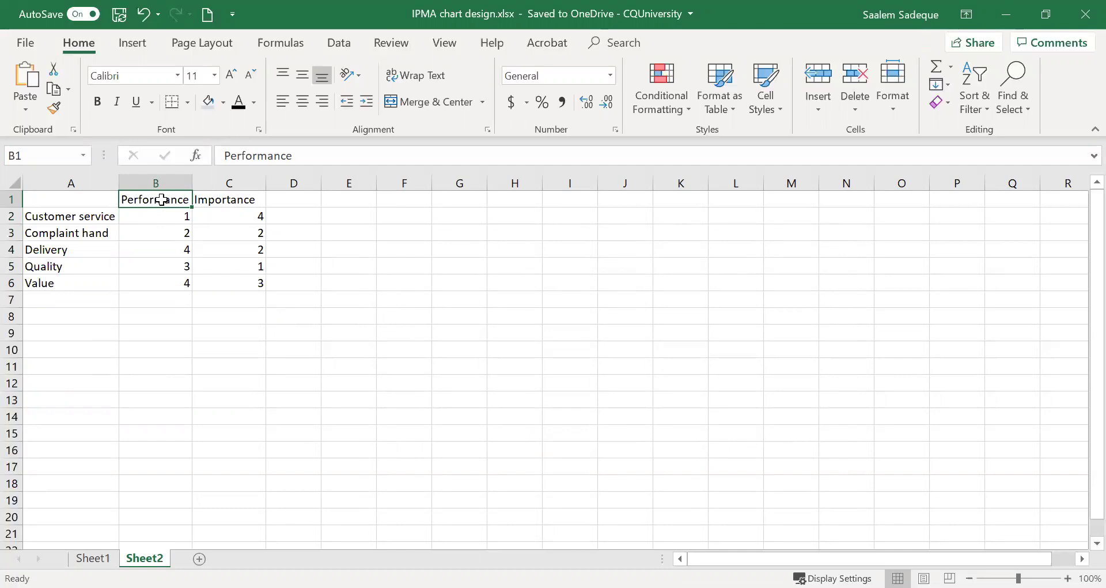
# - Point out the Importance scores in C2:C6, then reselect B2:C6 for charting
pyautogui.moveTo(153, 217); pyautogui.dragTo(248, 283)
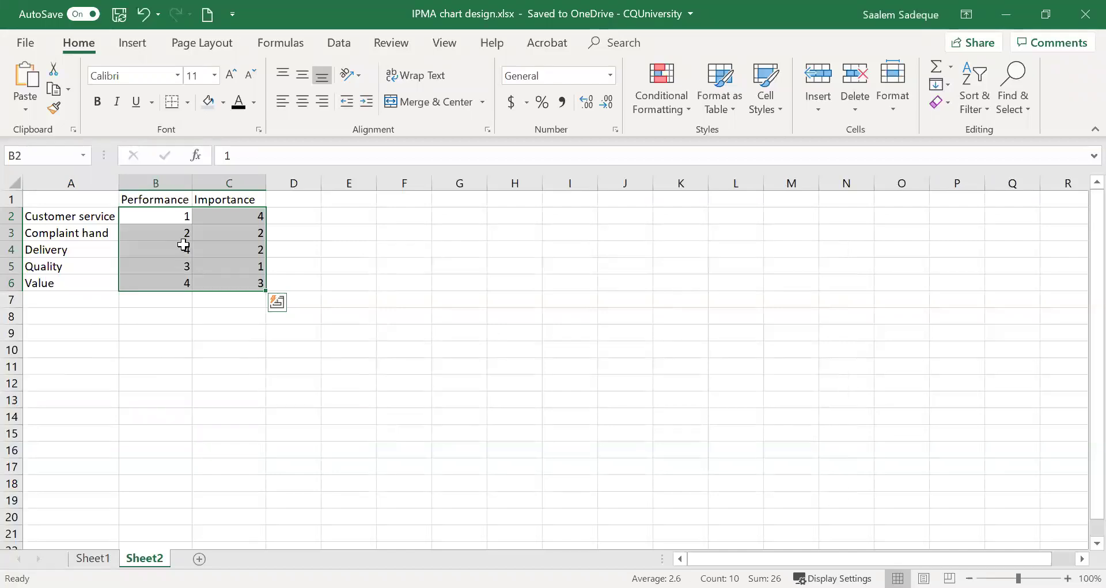
pyautogui.click(171, 219)
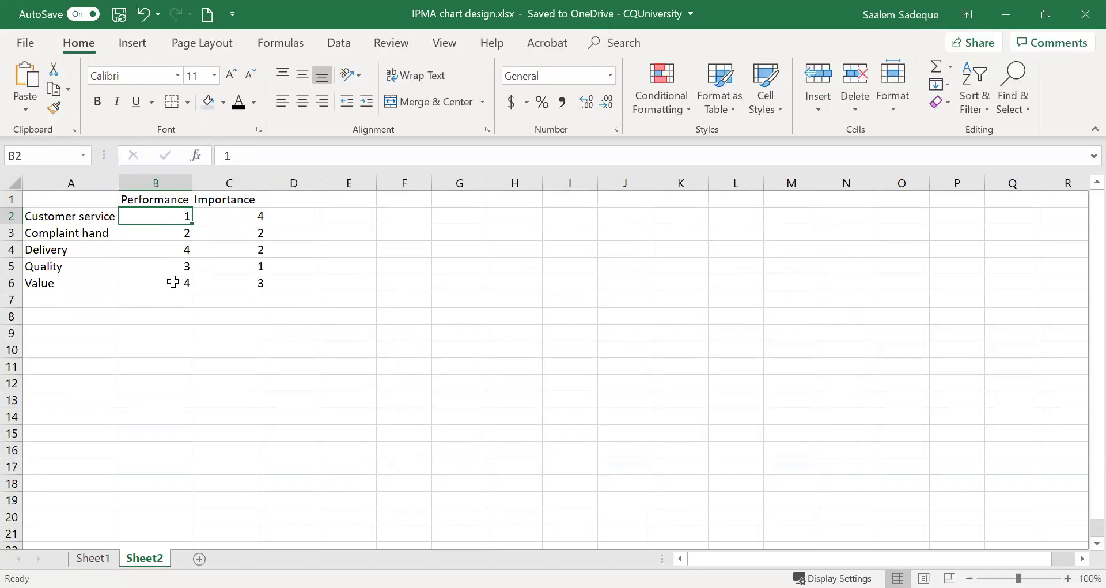
pyautogui.click(235, 202)
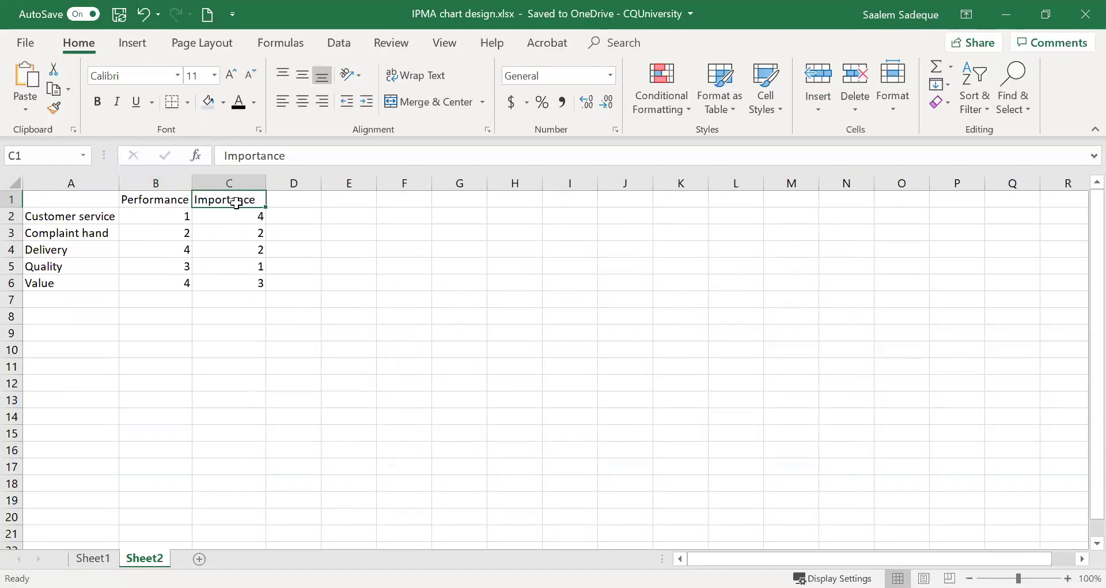
pyautogui.moveTo(235, 216); pyautogui.dragTo(236, 282)
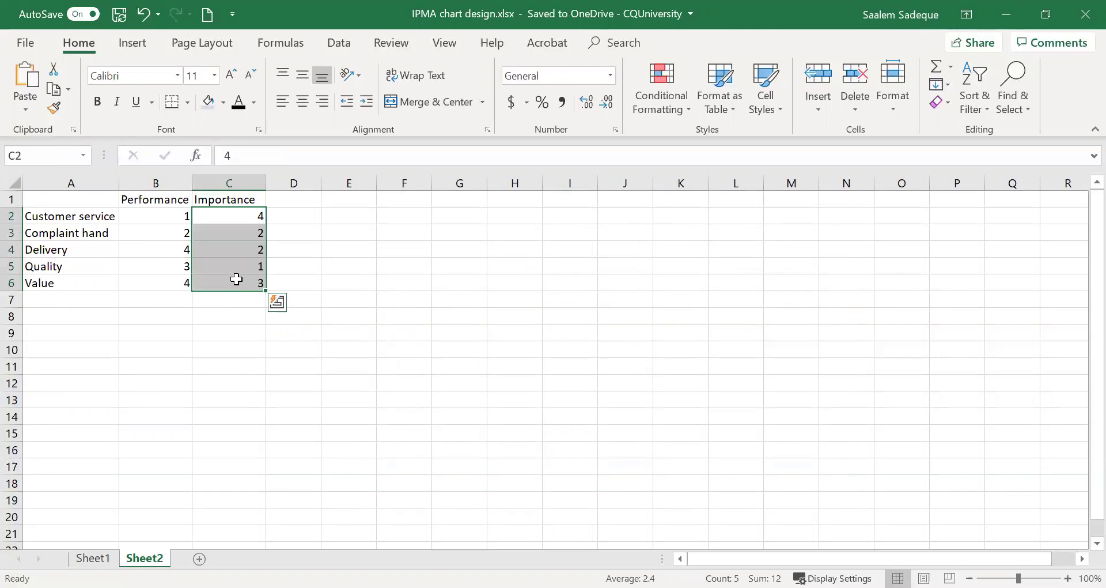
pyautogui.click(237, 231)
pyautogui.moveTo(164, 219); pyautogui.dragTo(231, 276)
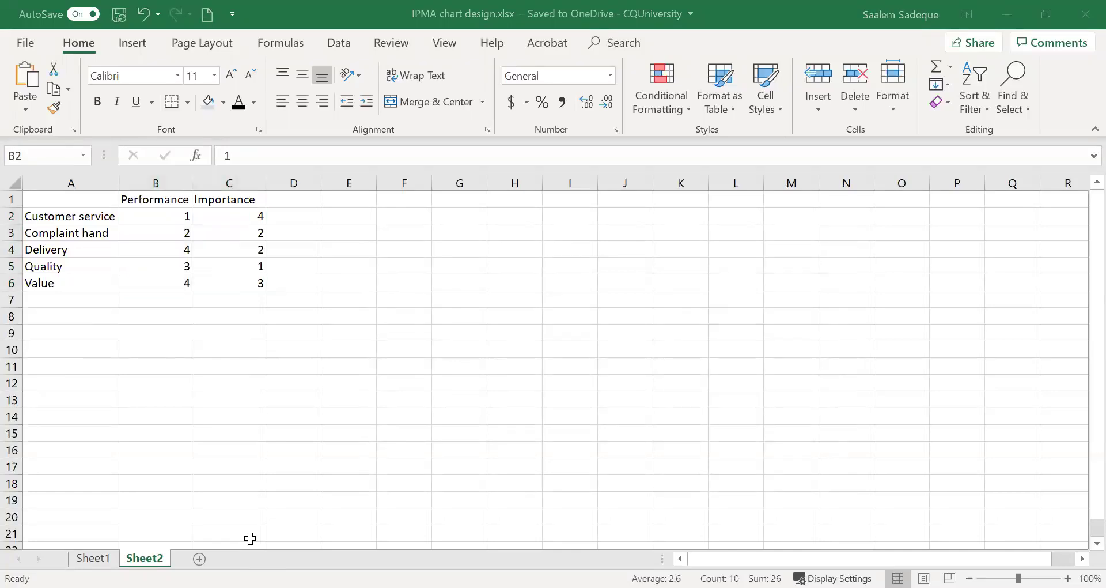
pyautogui.click(161, 219)
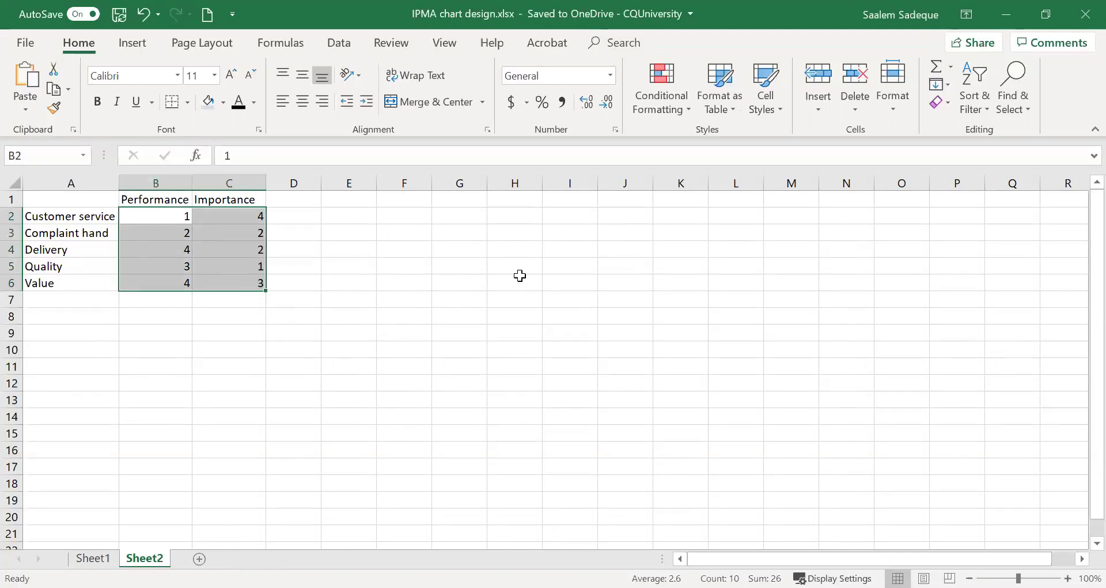
# - Insert a plain Scatter chart of the B2:C6 score pairs and drag its corner to enlarge it
pyautogui.click(145, 44)
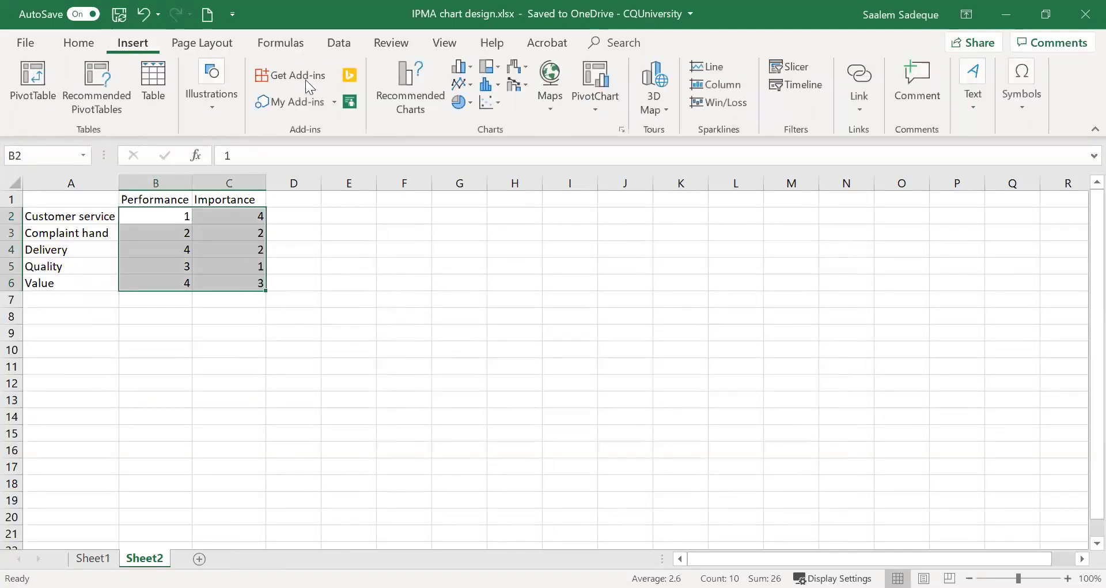
pyautogui.click(493, 108)
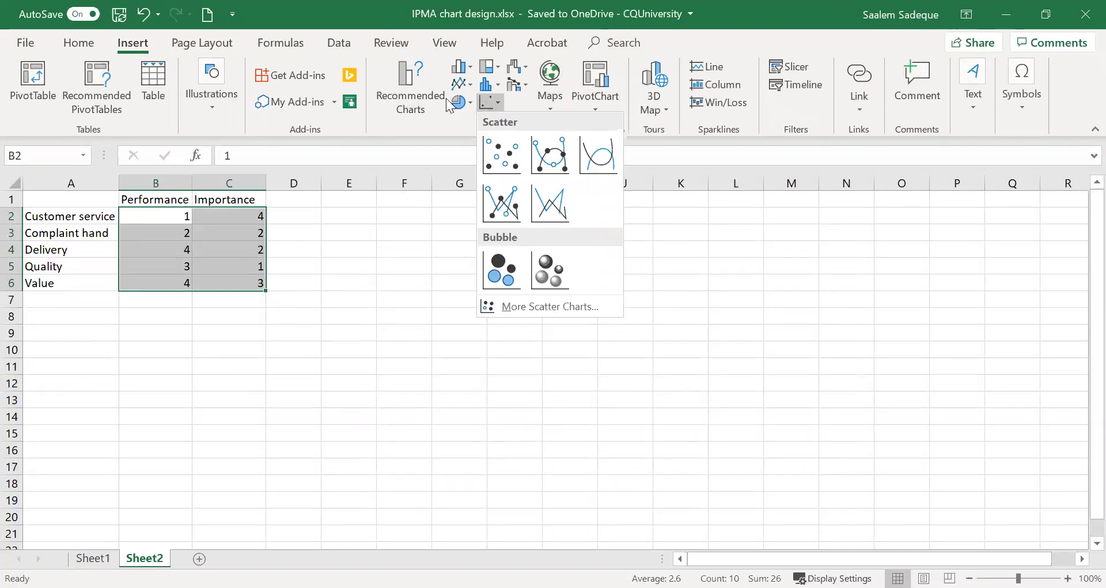
pyautogui.click(501, 153)
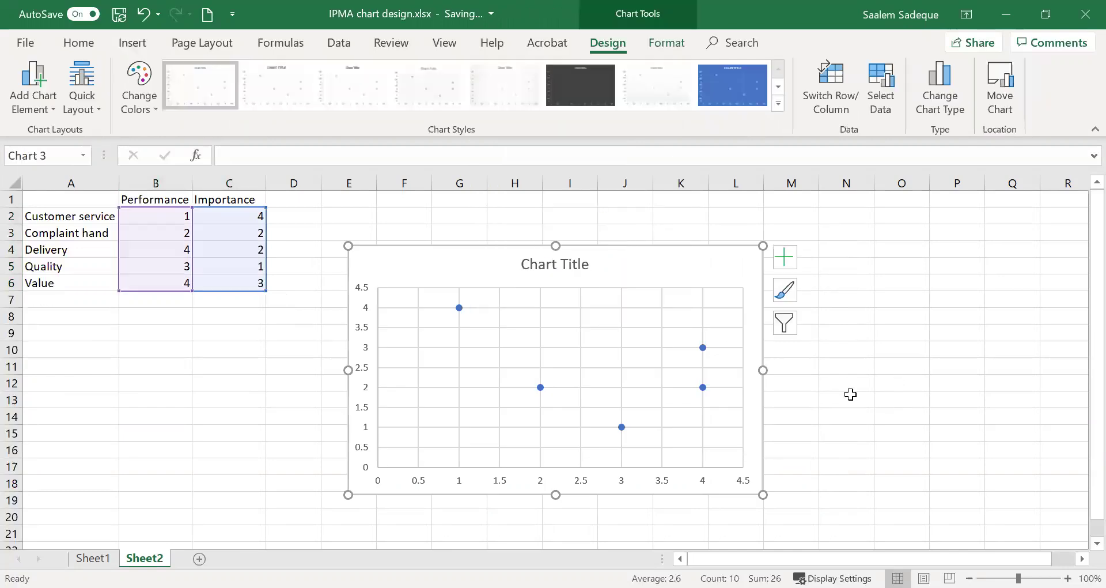
pyautogui.moveTo(758, 491); pyautogui.dragTo(815, 509)
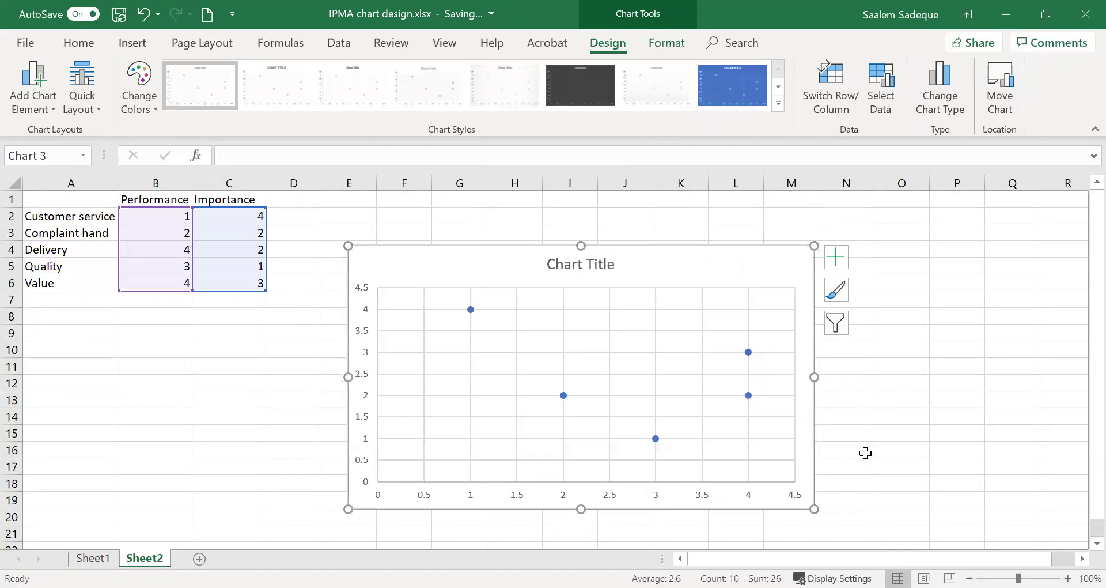
pyautogui.scroll(-1, 865, 453)
pyautogui.scroll(1, 865, 453)
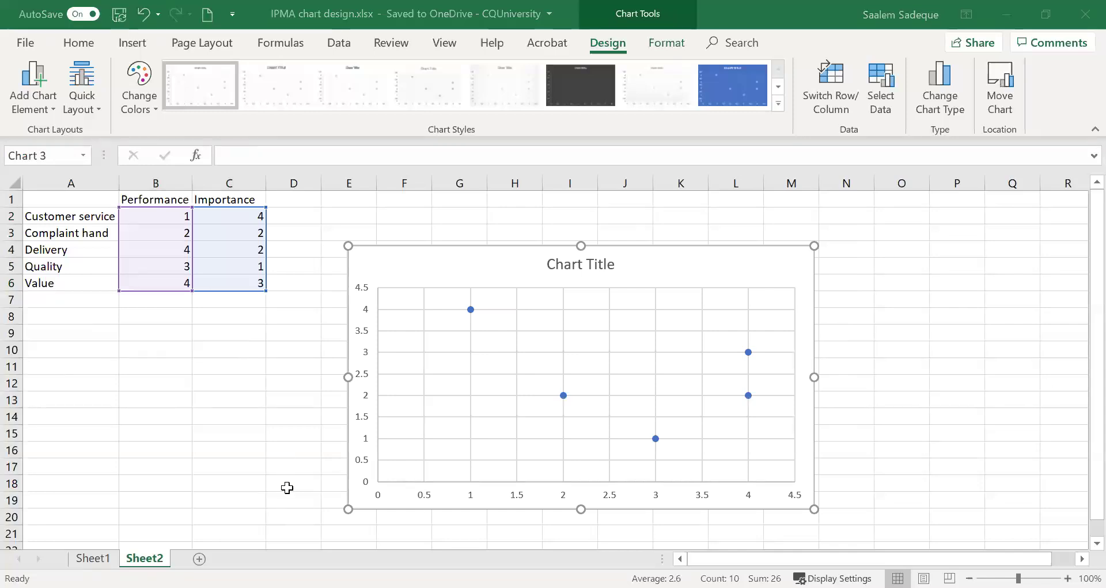
# - Replace the chart's placeholder title with 'IPA Chart'
pyautogui.click(567, 271)
pyautogui.moveTo(547, 263); pyautogui.dragTo(606, 265)
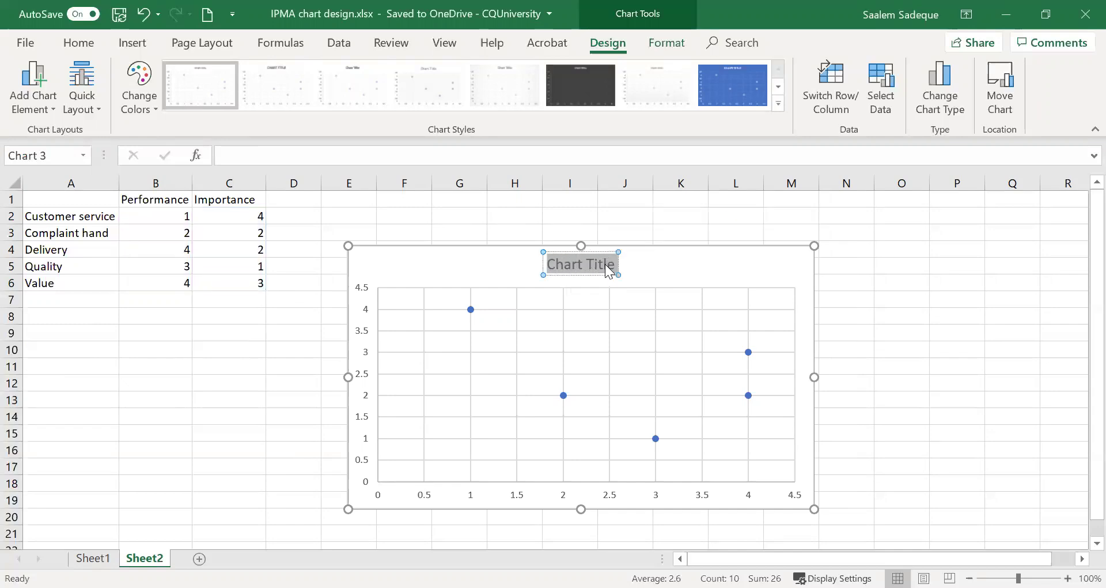
pyautogui.write('IPA Chart')
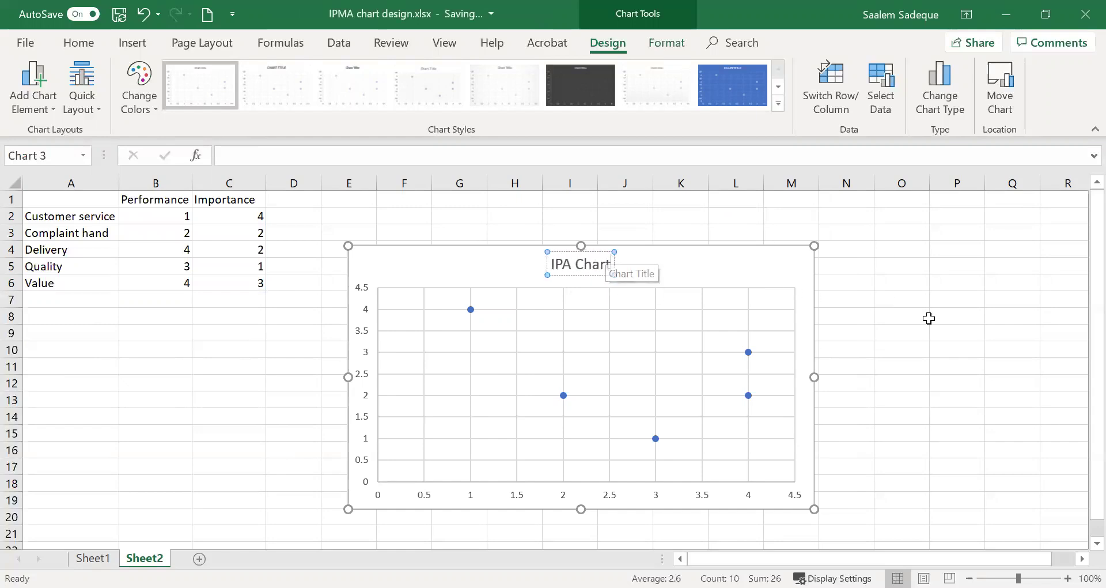
pyautogui.click(926, 316)
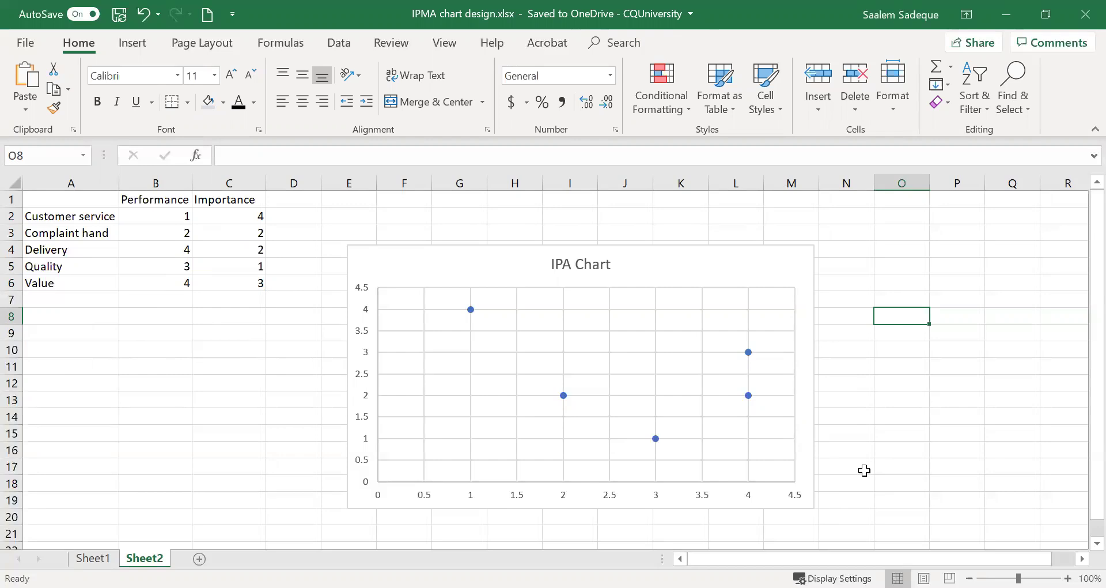
# - Set the horizontal axis maximum bound to 5 in Format Axis
pyautogui.scroll(-1, 861, 467)
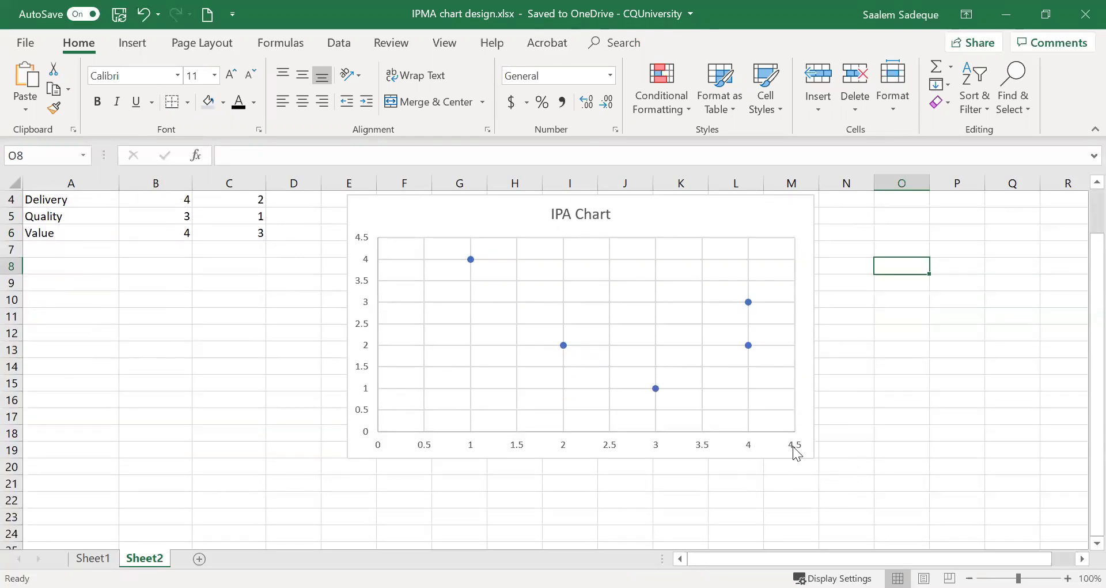
pyautogui.click(748, 447)
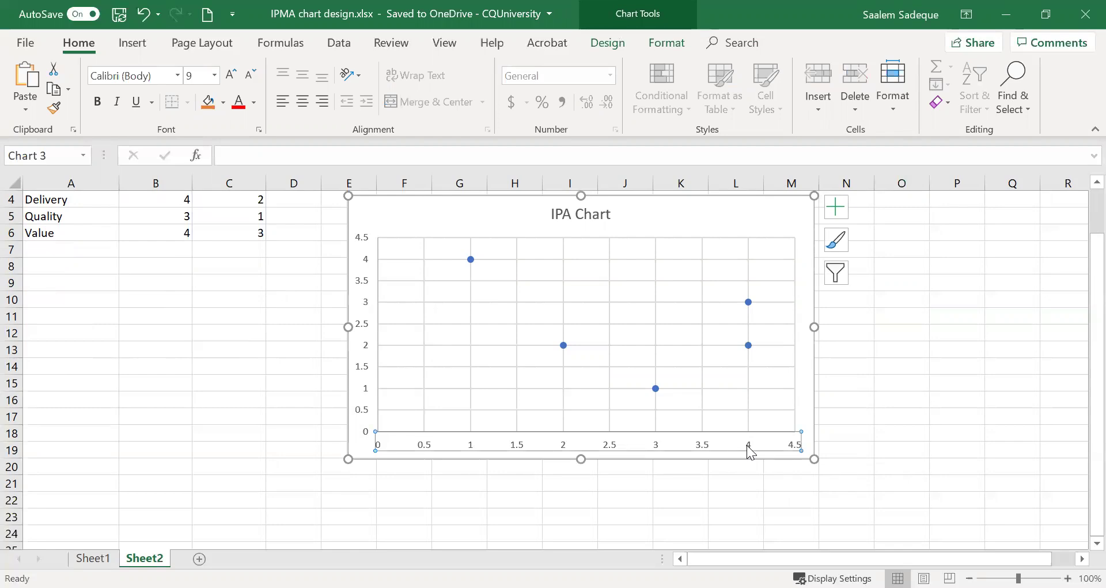
pyautogui.rightClick(748, 449)
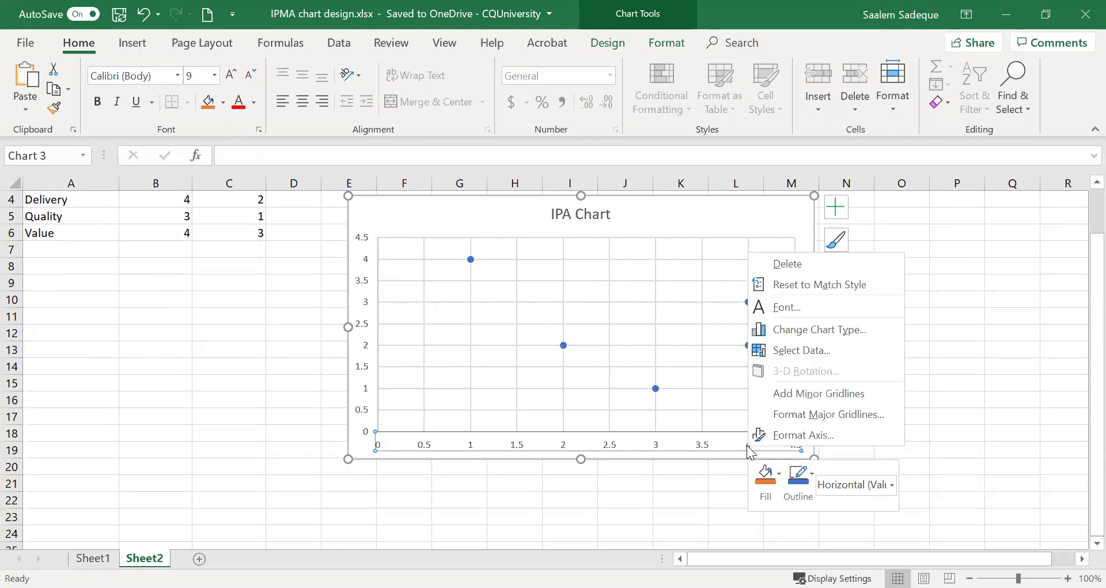
pyautogui.click(785, 436)
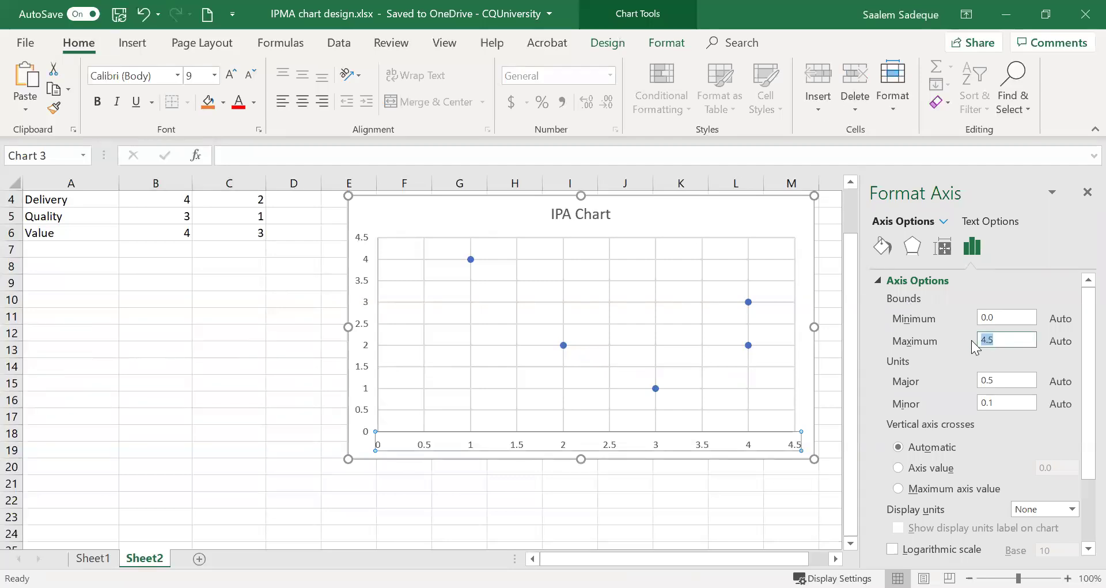
pyautogui.write('5')
pyautogui.click(1084, 194)
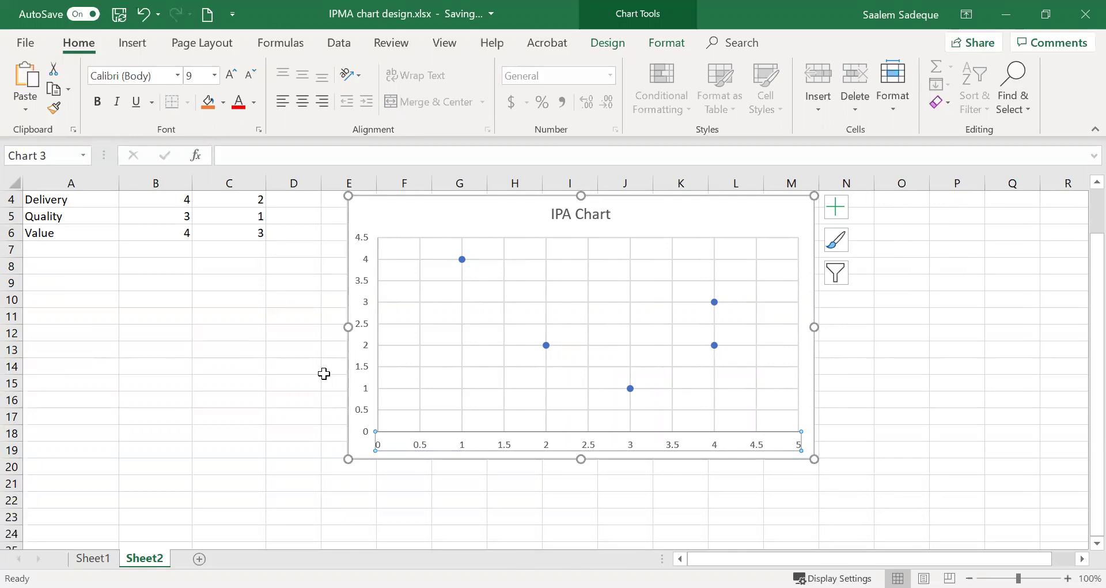
pyautogui.click(367, 358)
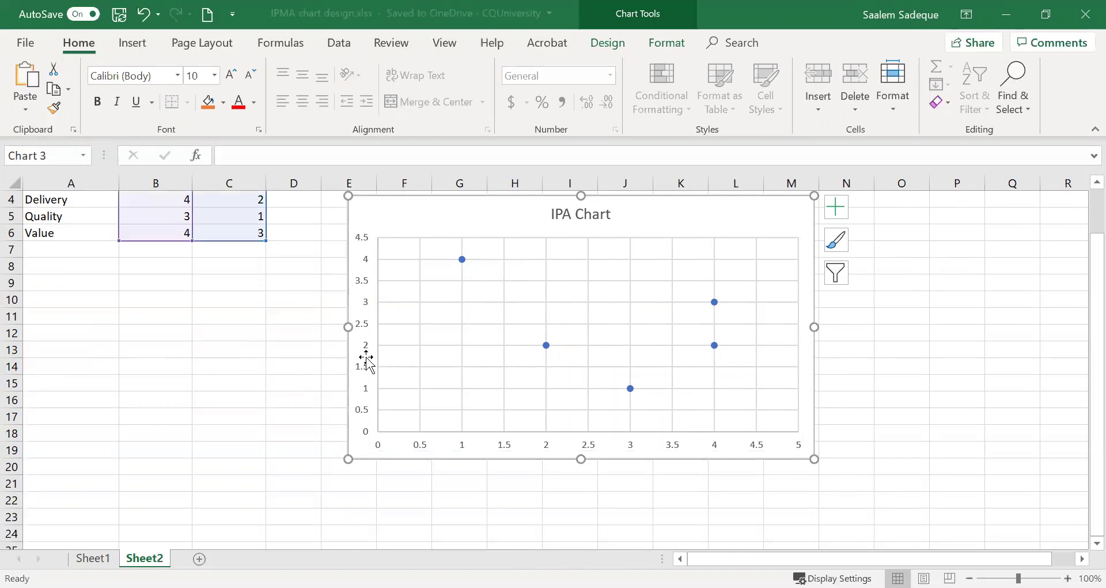
# - Set the vertical axis maximum bound to 5
pyautogui.click(366, 349)
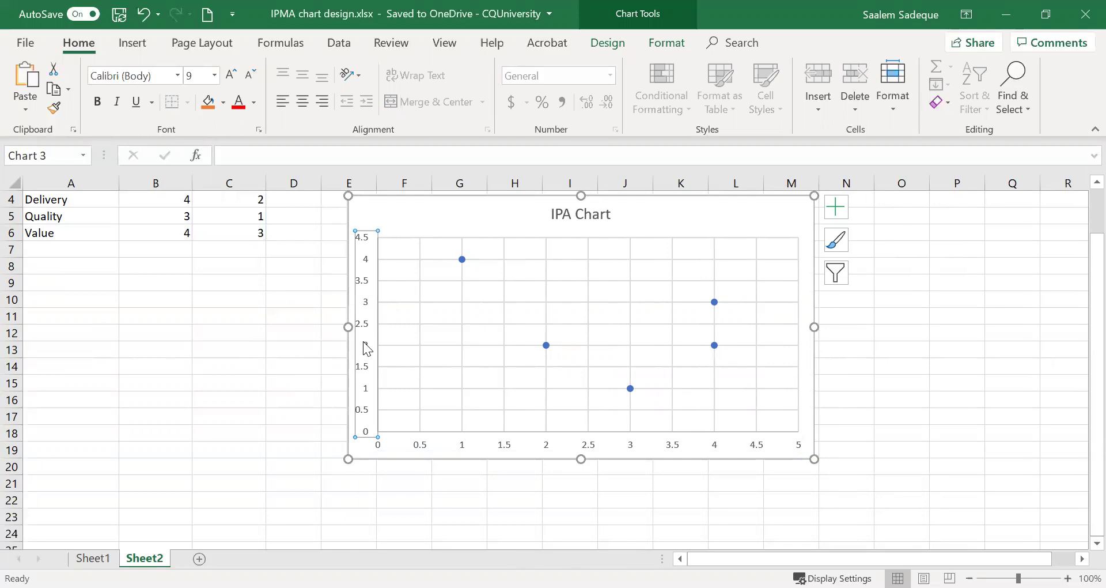
pyautogui.rightClick(366, 349)
pyautogui.click(418, 525)
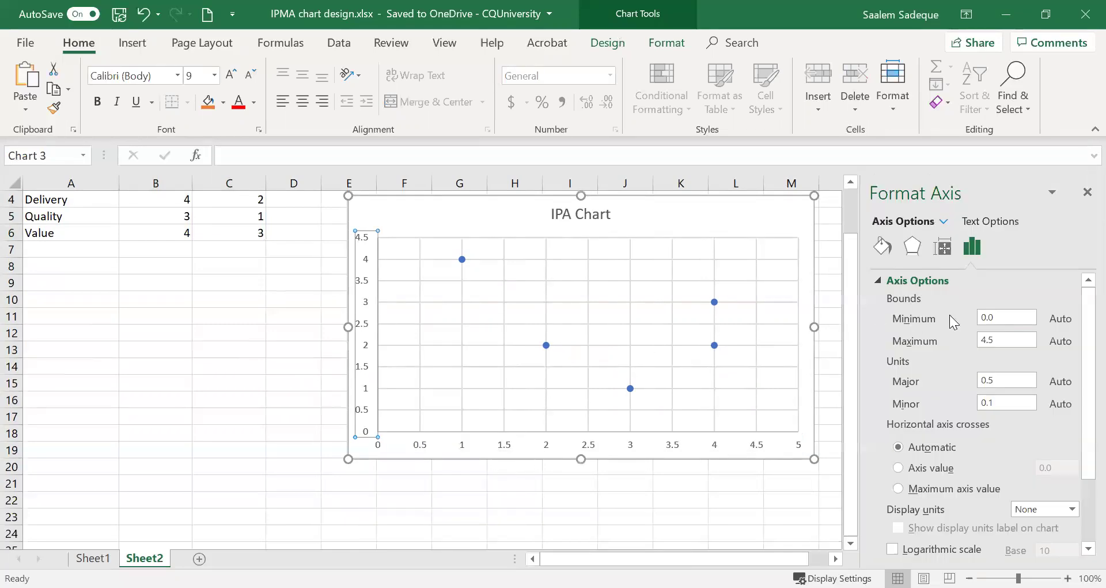
pyautogui.write('5')
pyautogui.click(1087, 192)
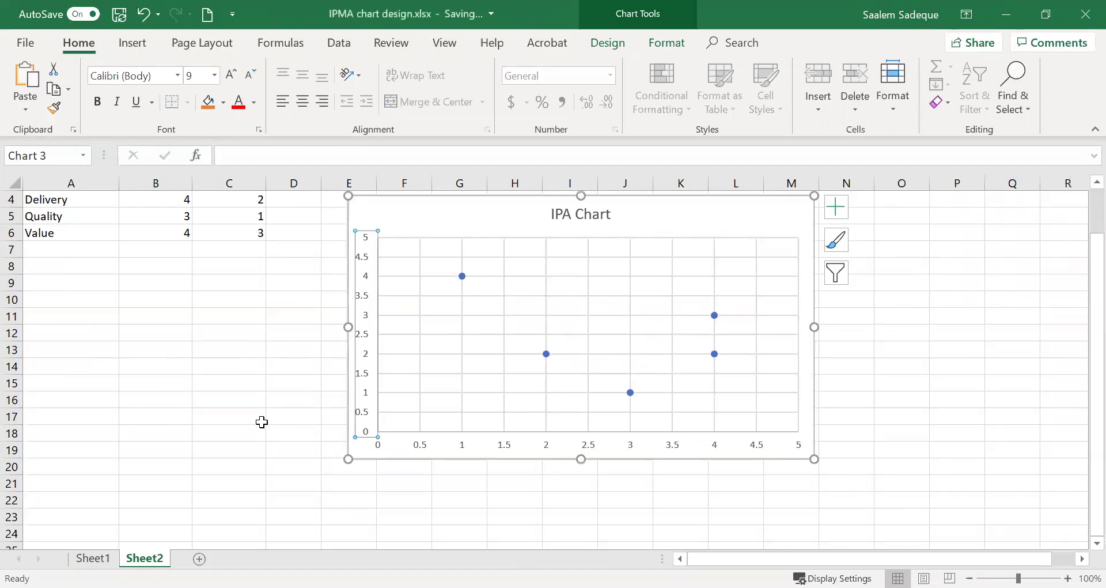
pyautogui.scroll(1, 262, 422)
pyautogui.click(866, 427)
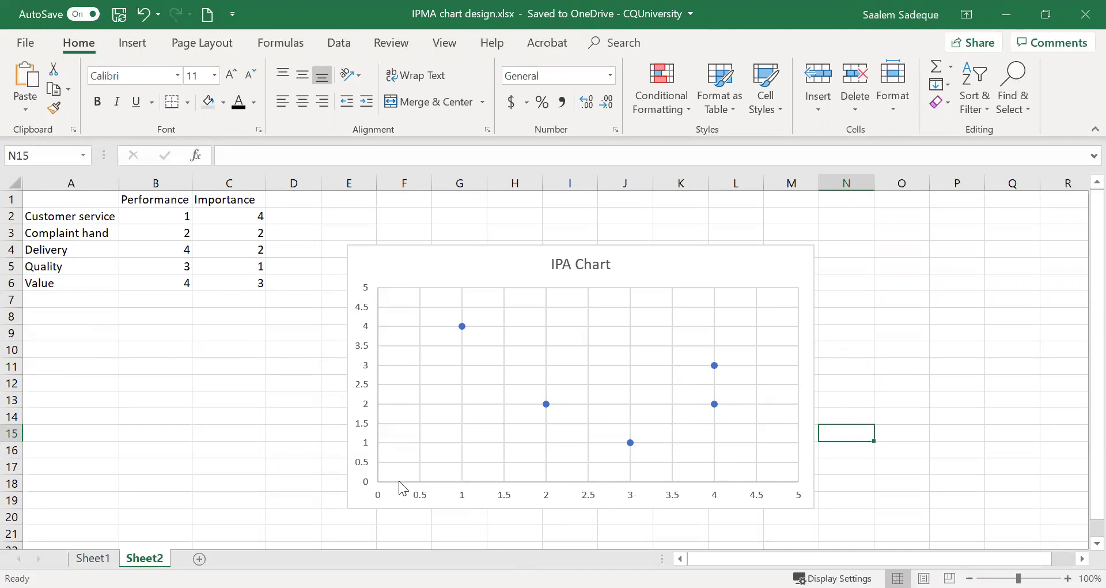
pyautogui.click(176, 202)
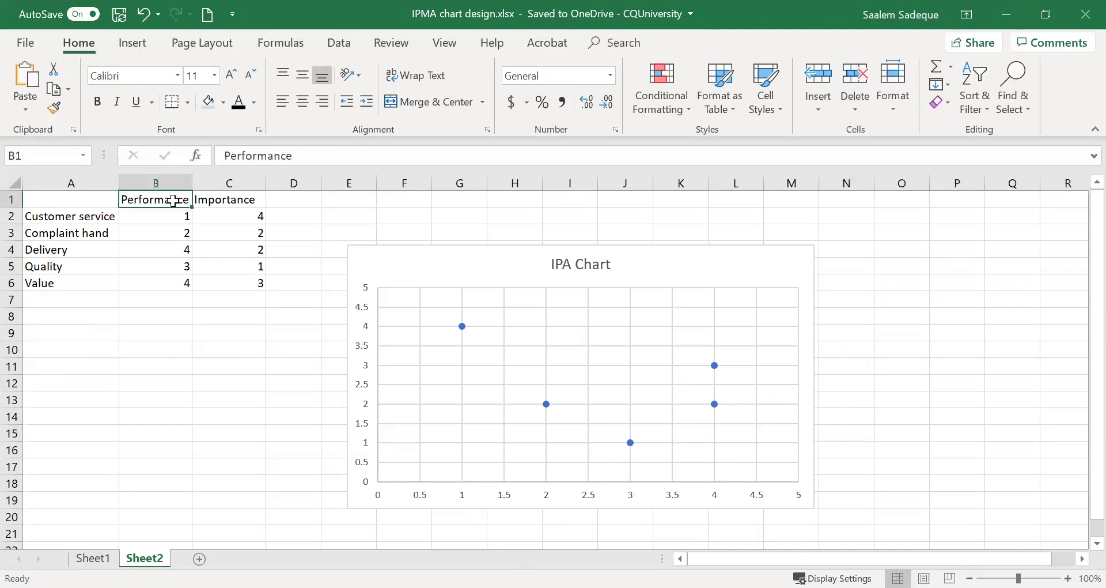
pyautogui.click(219, 199)
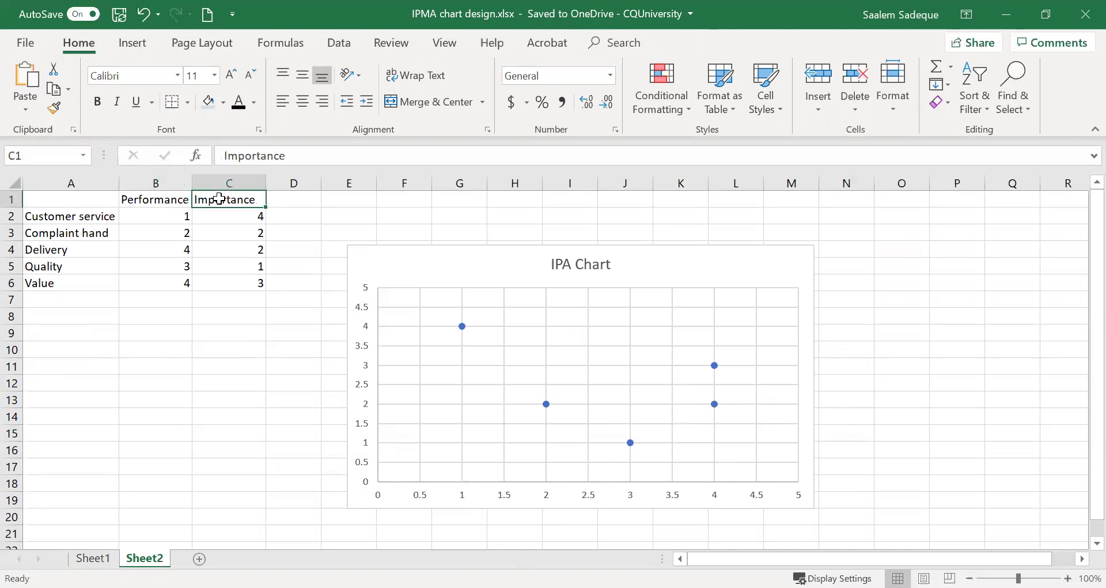
pyautogui.click(621, 495)
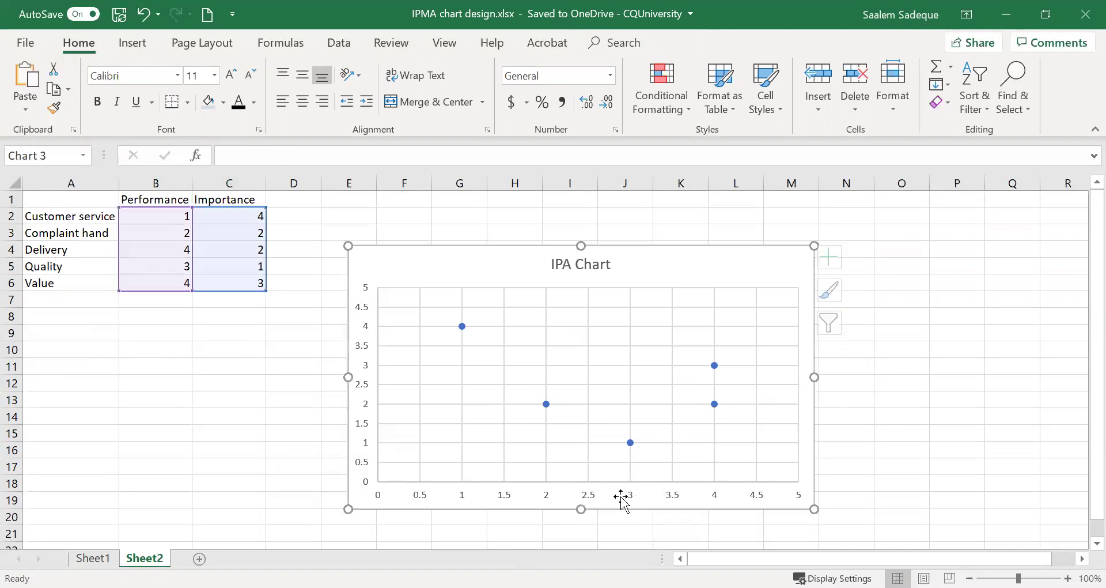
pyautogui.click(677, 494)
pyautogui.doubleClick(677, 493)
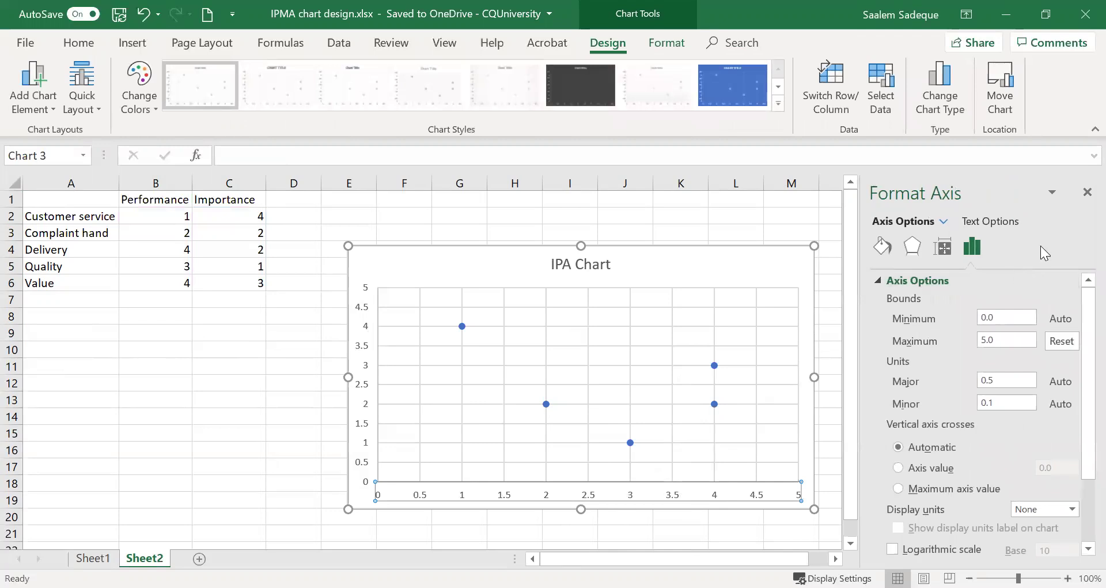
pyautogui.click(1083, 196)
pyautogui.click(674, 268)
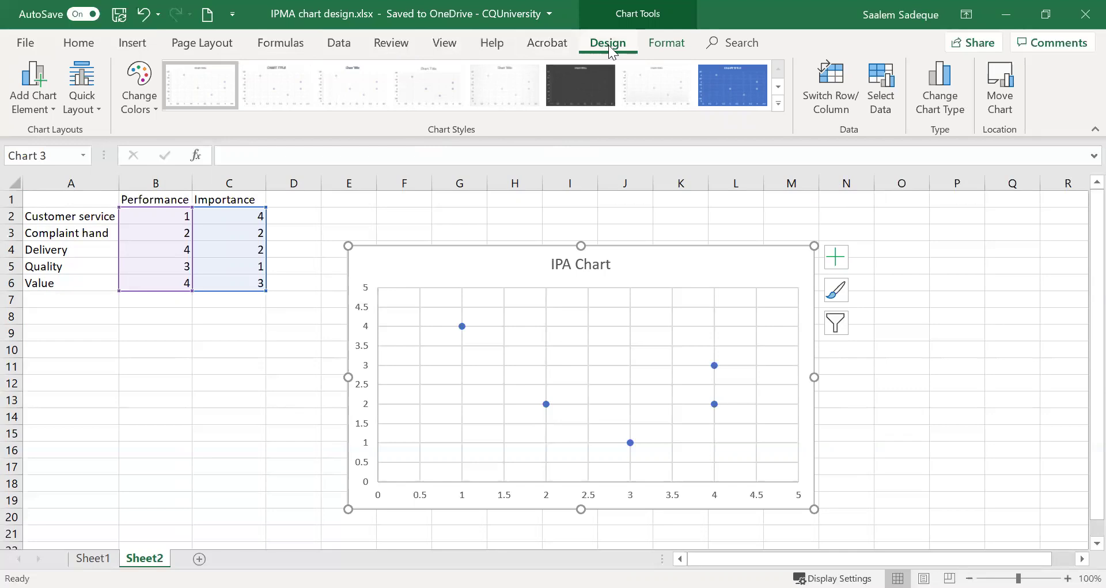
# - Add a primary horizontal axis title and type 'Performance' over its placeholder
pyautogui.click(36, 88)
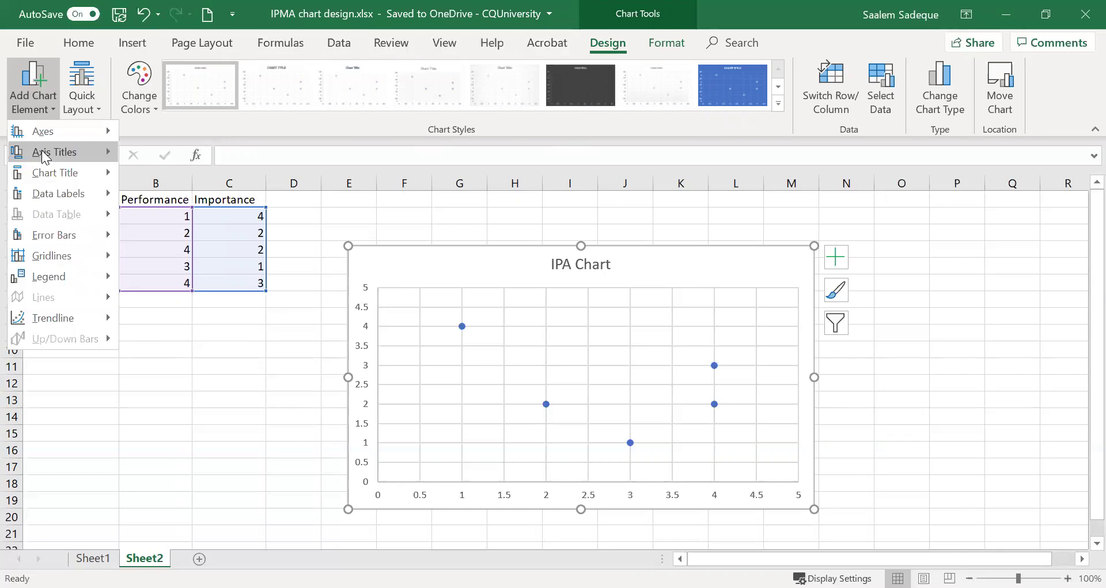
pyautogui.moveTo(47, 157)
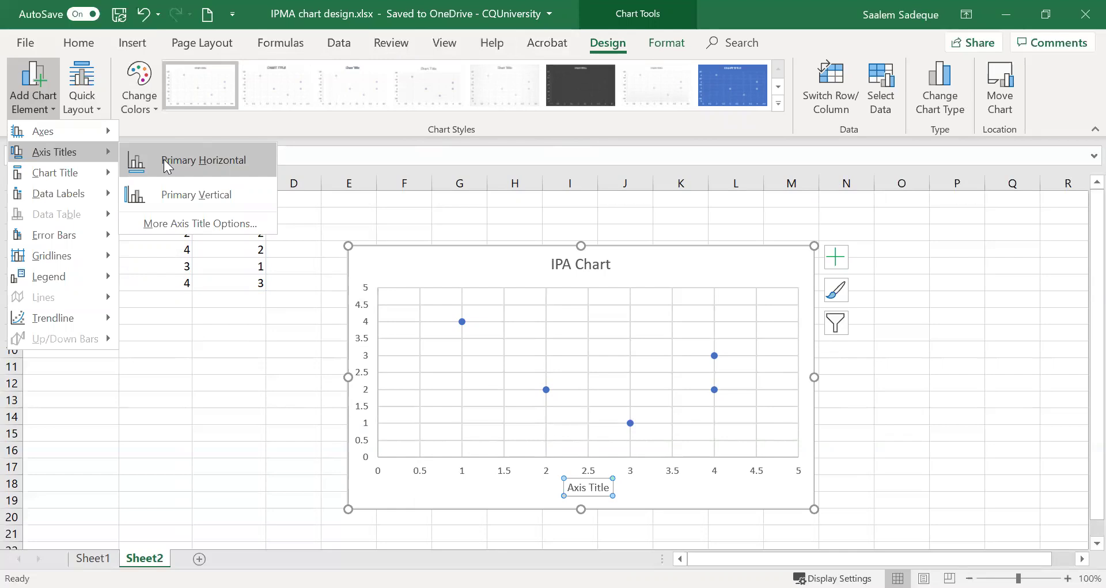
pyautogui.click(166, 166)
pyautogui.doubleClick(574, 487)
pyautogui.moveTo(592, 488); pyautogui.dragTo(610, 491)
pyautogui.write('Pe')
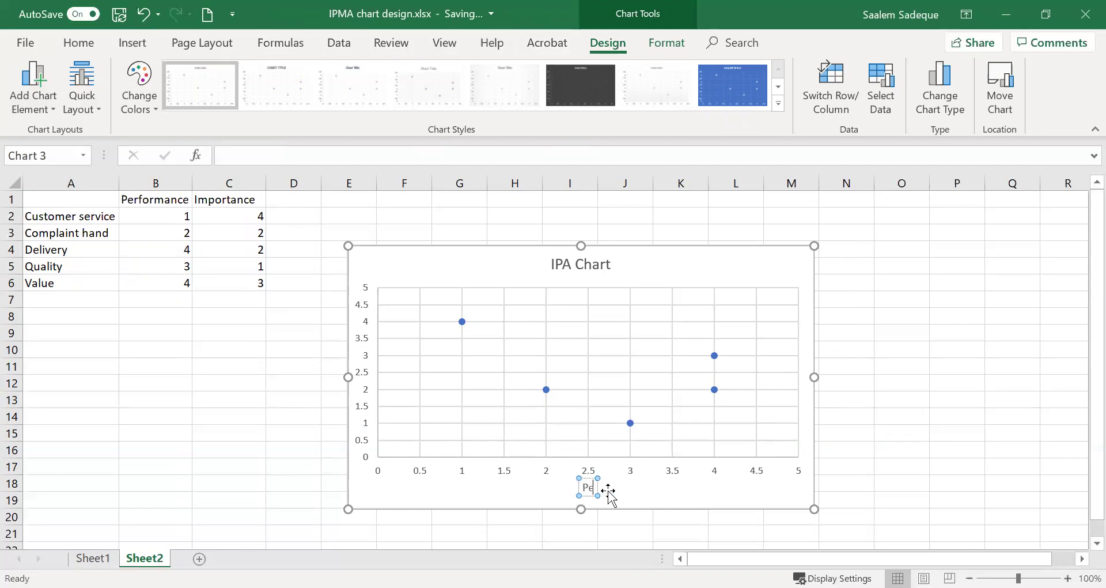
pyautogui.write('rformance')
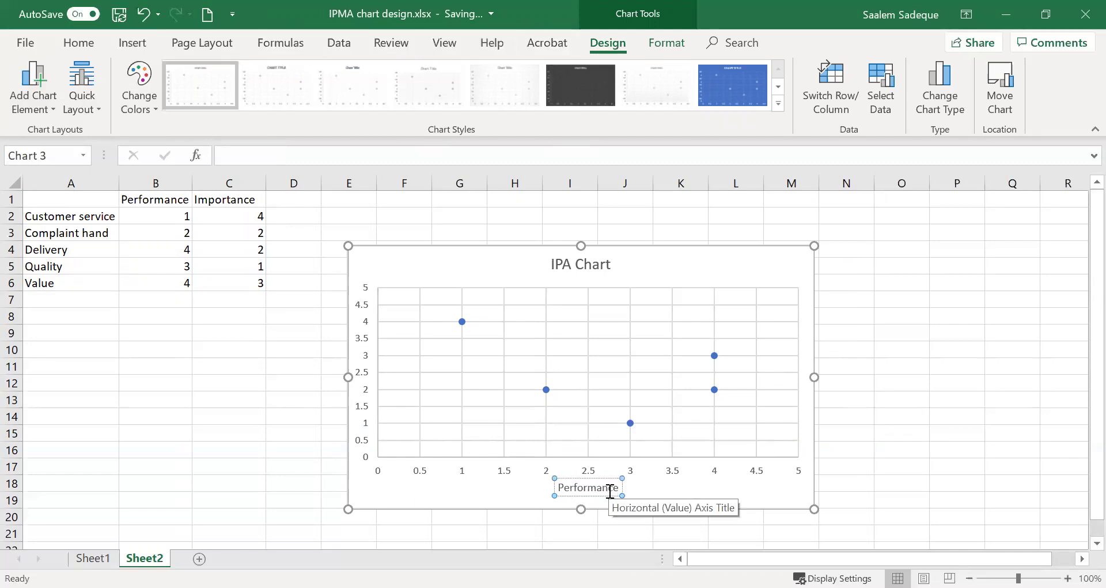
# - Add a primary vertical axis title and replace its placeholder with 'Importance'
pyautogui.click(33, 104)
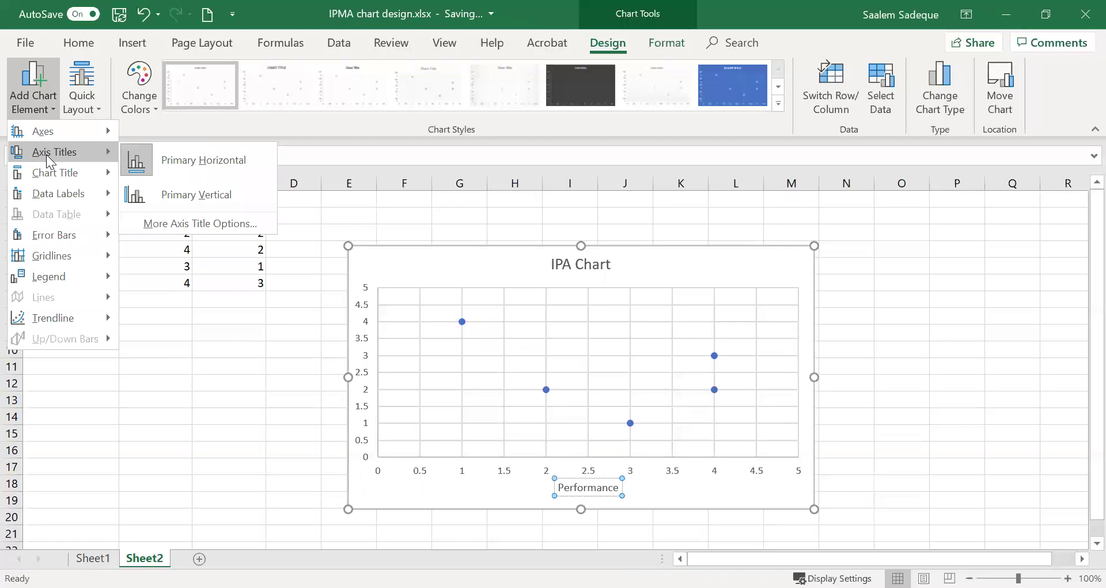
pyautogui.click(168, 189)
pyautogui.moveTo(373, 391); pyautogui.dragTo(369, 357)
pyautogui.press('BackSpace')
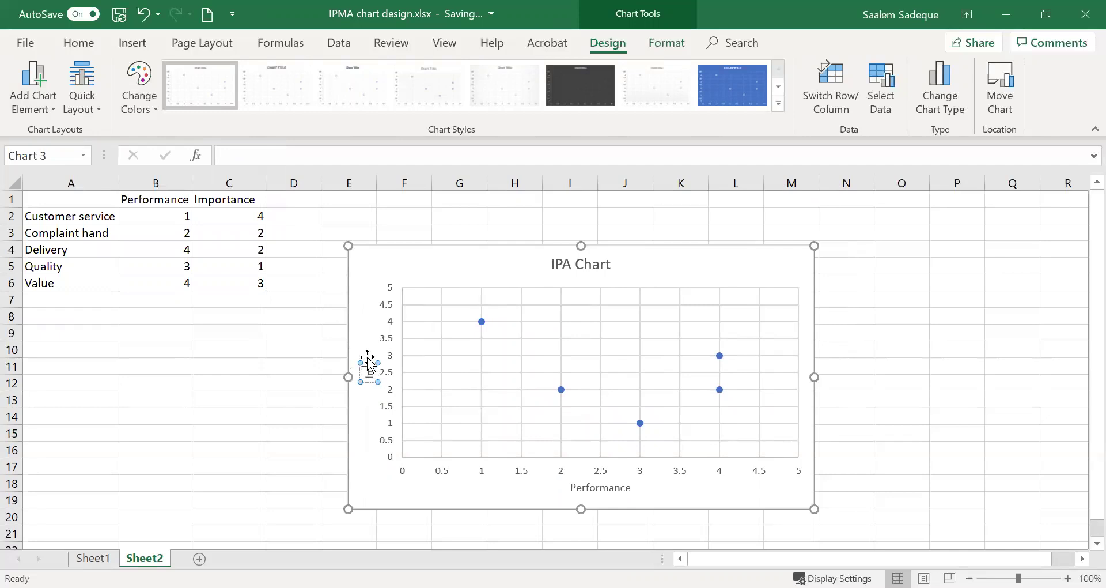
pyautogui.write('Importance')
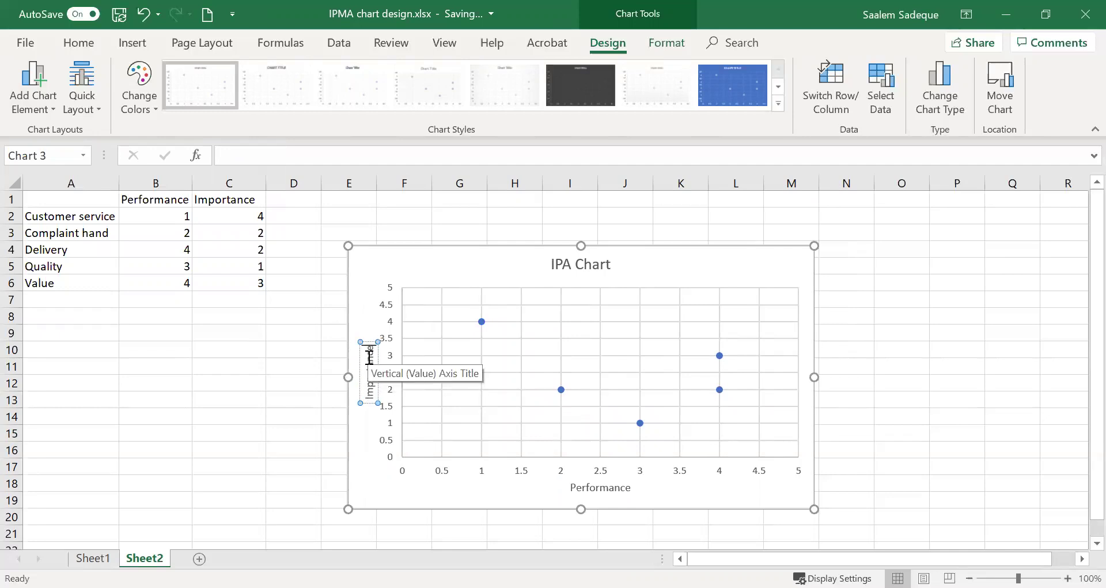
pyautogui.click(264, 397)
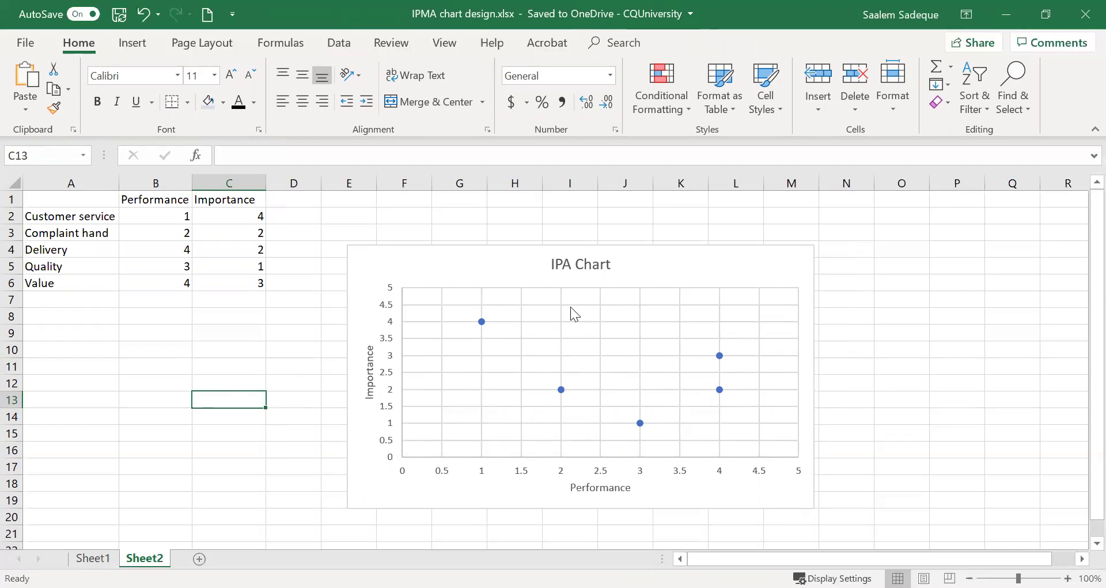
pyautogui.moveTo(720, 357)
# - Open Format Data Series for the points, view its Effects settings, and close it
pyautogui.click(720, 356)
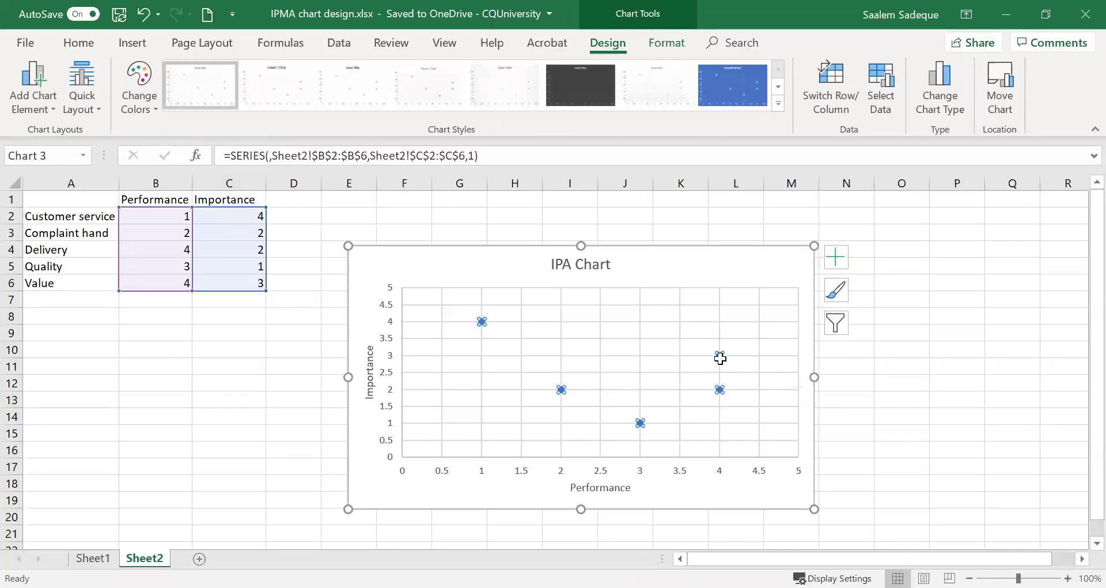
pyautogui.rightClick(720, 358)
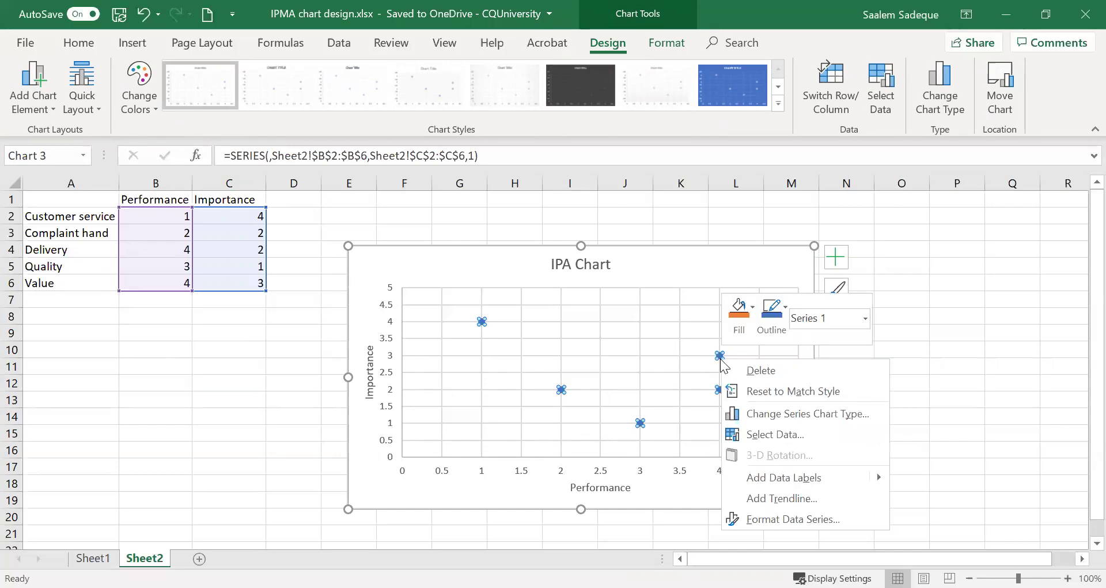
pyautogui.click(775, 521)
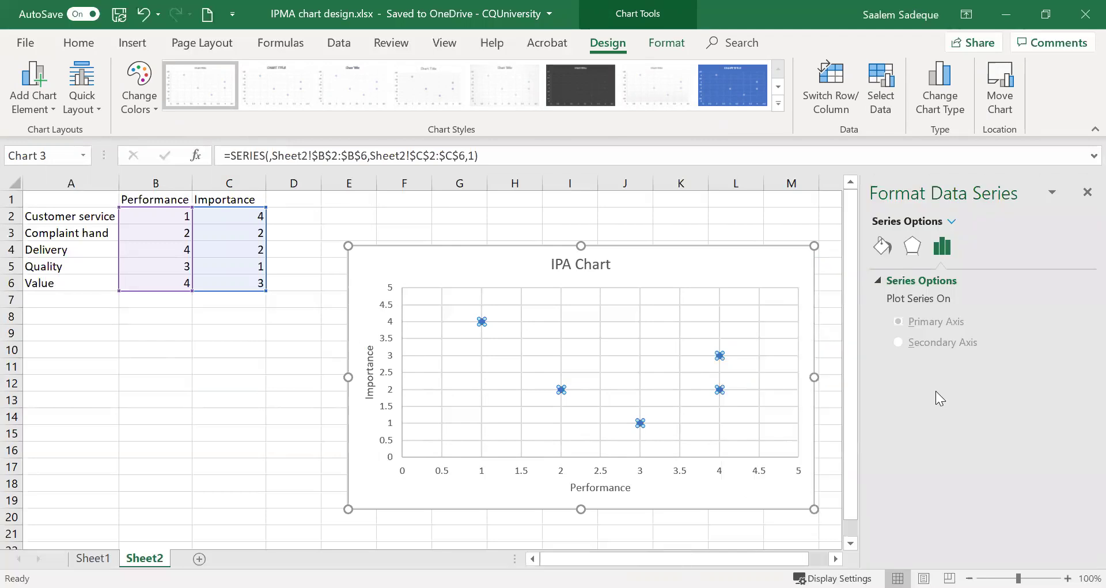
pyautogui.click(912, 245)
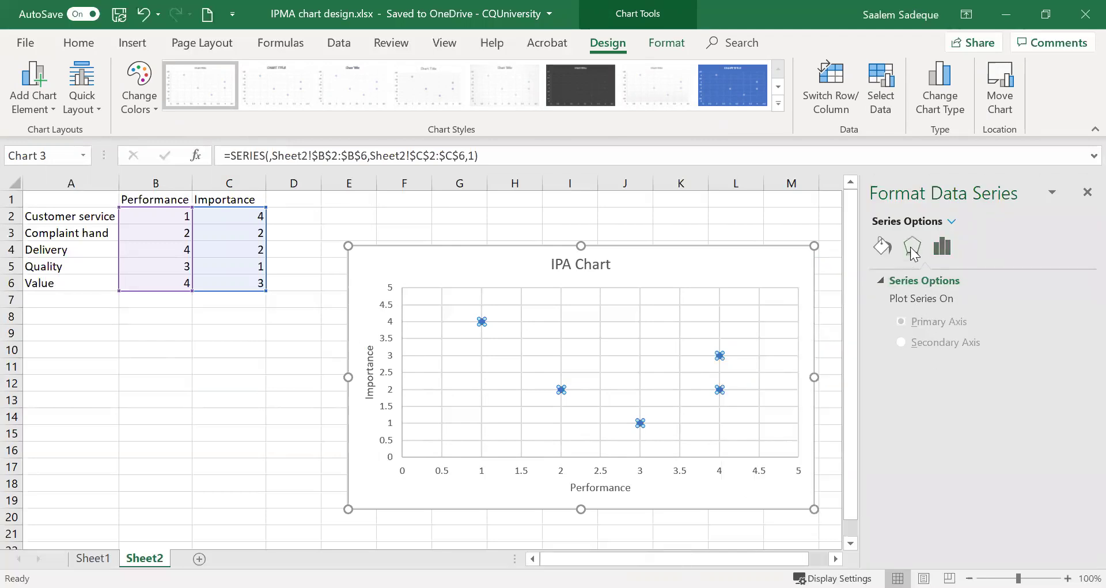
pyautogui.click(1085, 191)
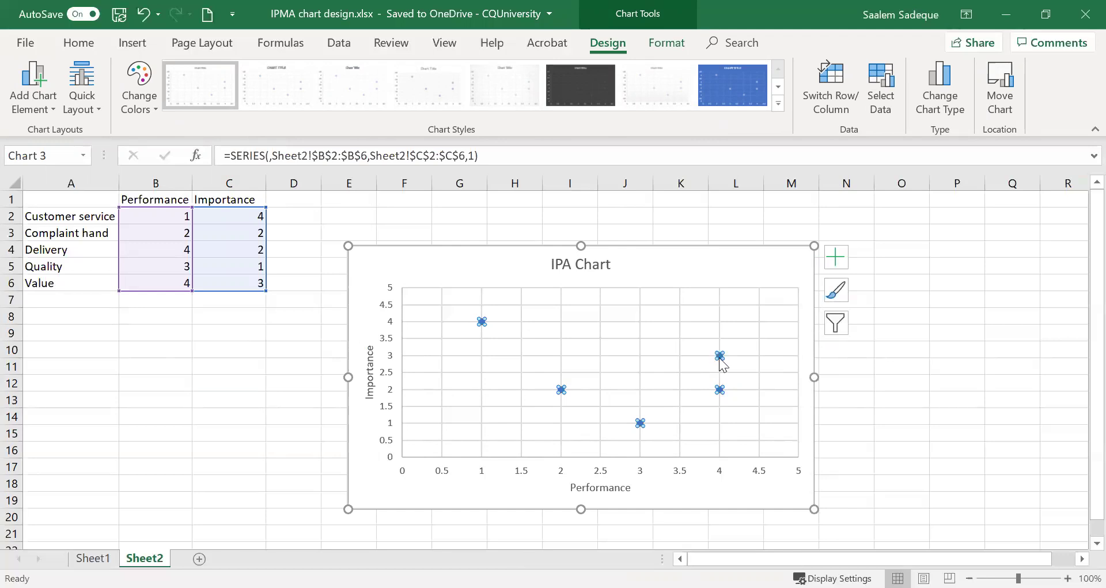
# - Add data labels to every point of the scatter series
pyautogui.rightClick(719, 357)
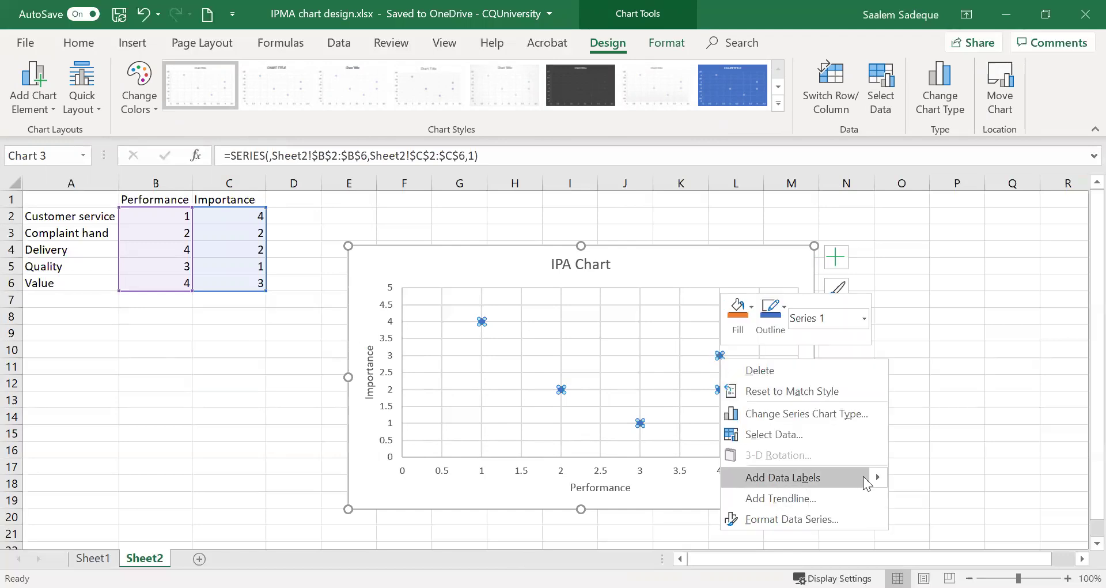
pyautogui.moveTo(878, 476)
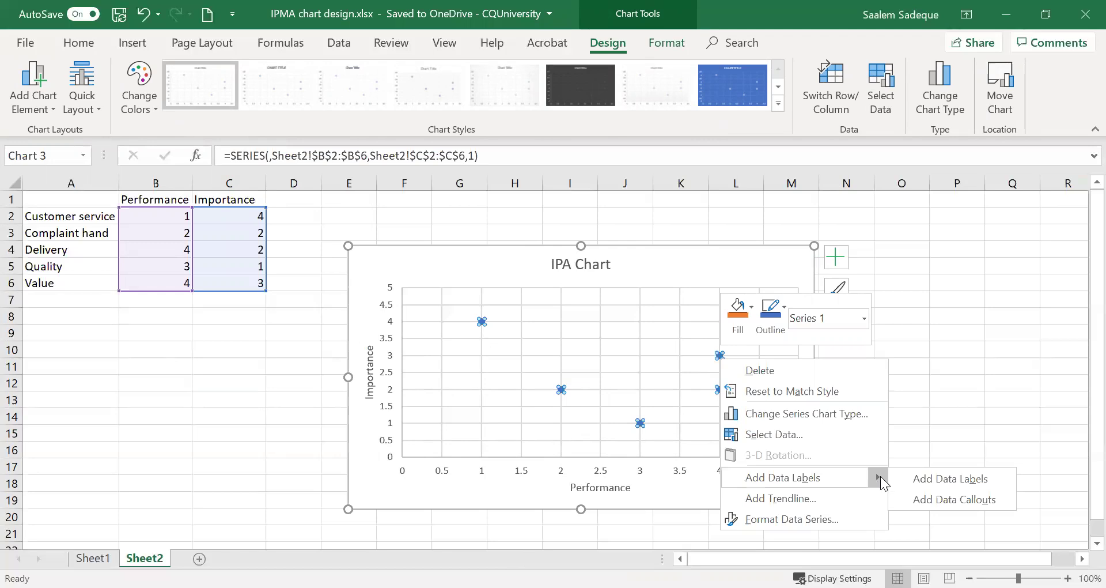
pyautogui.click(929, 483)
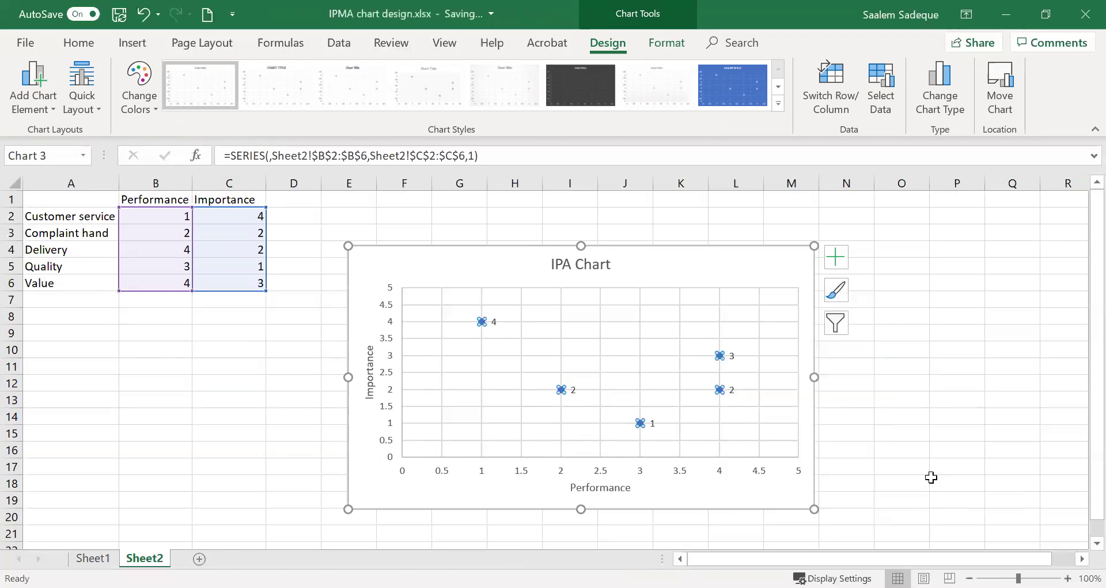
pyautogui.click(927, 422)
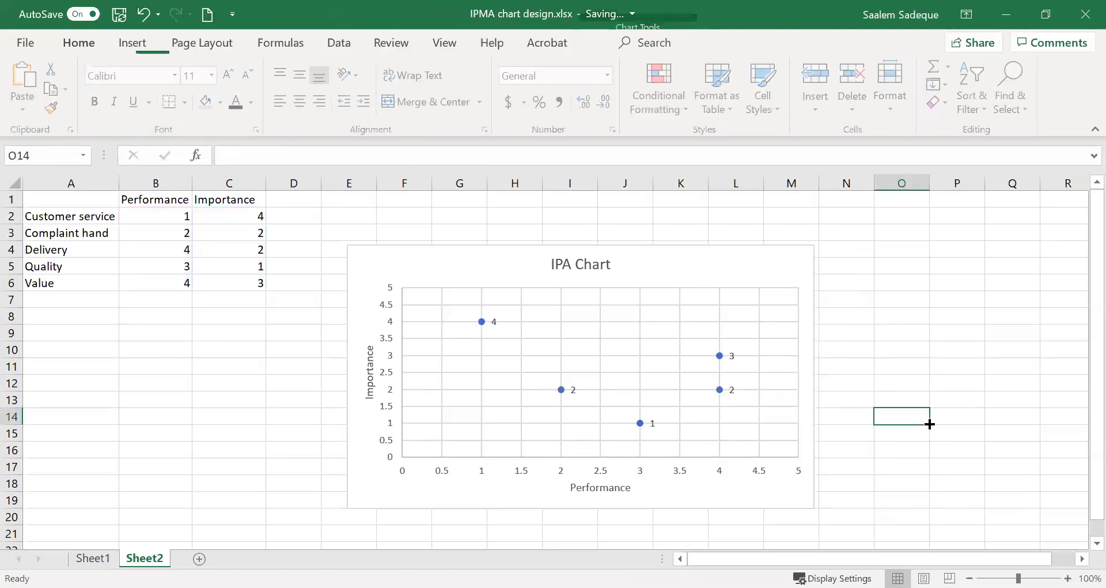
# - Open Format Data Labels and tick Value From Cells
pyautogui.rightClick(719, 356)
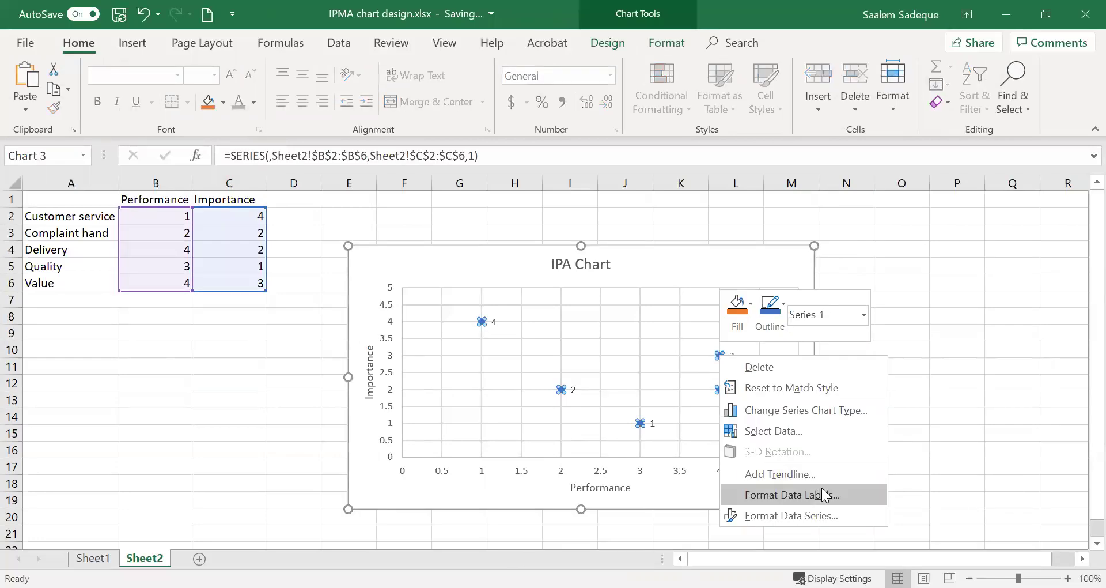
pyautogui.click(825, 495)
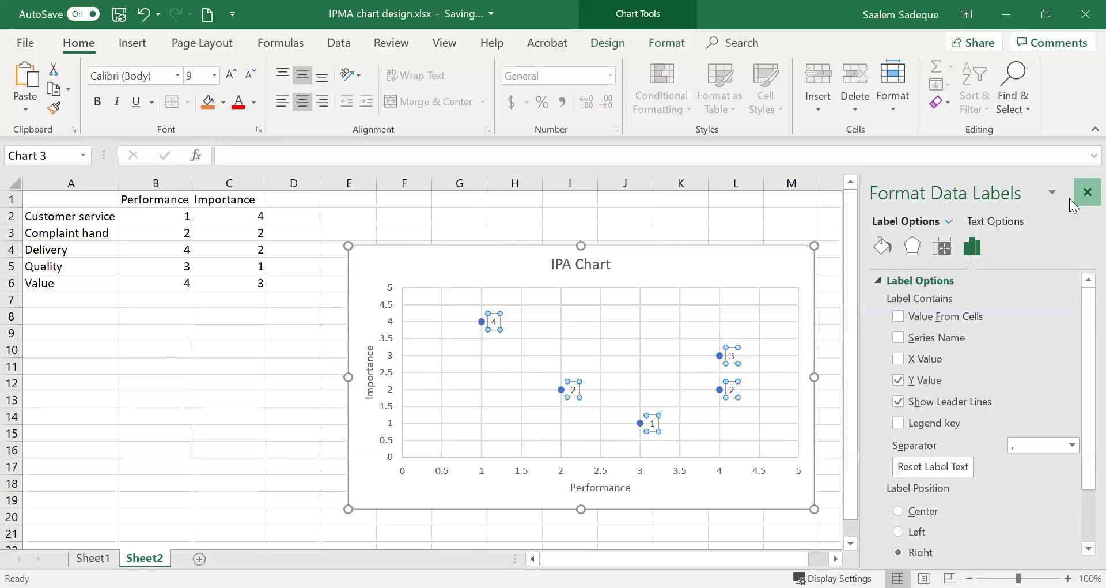
pyautogui.click(1086, 192)
pyautogui.click(861, 366)
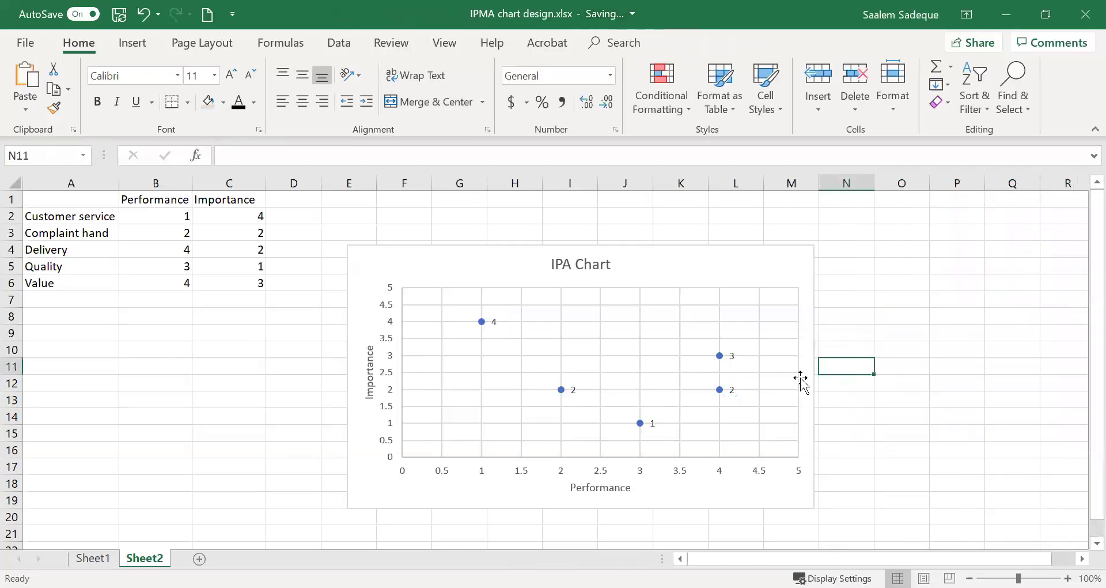
pyautogui.rightClick(721, 362)
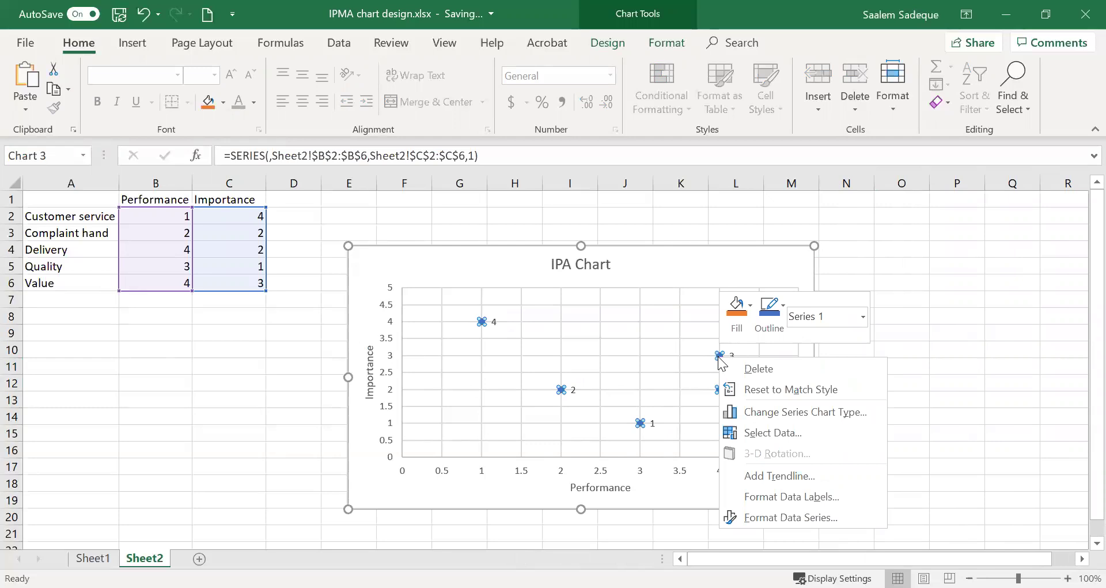
pyautogui.click(772, 497)
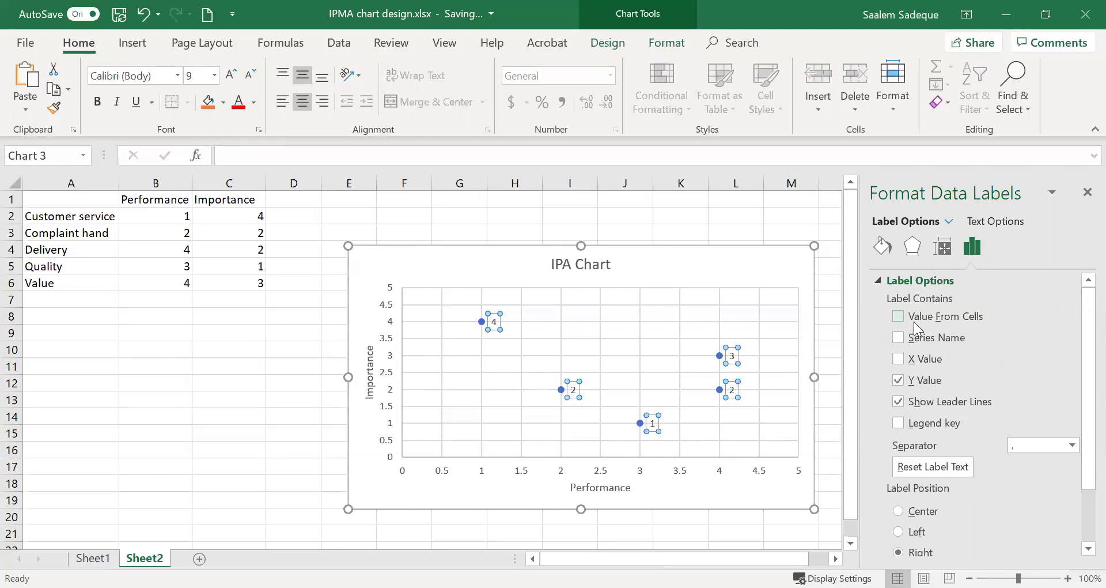
pyautogui.click(898, 316)
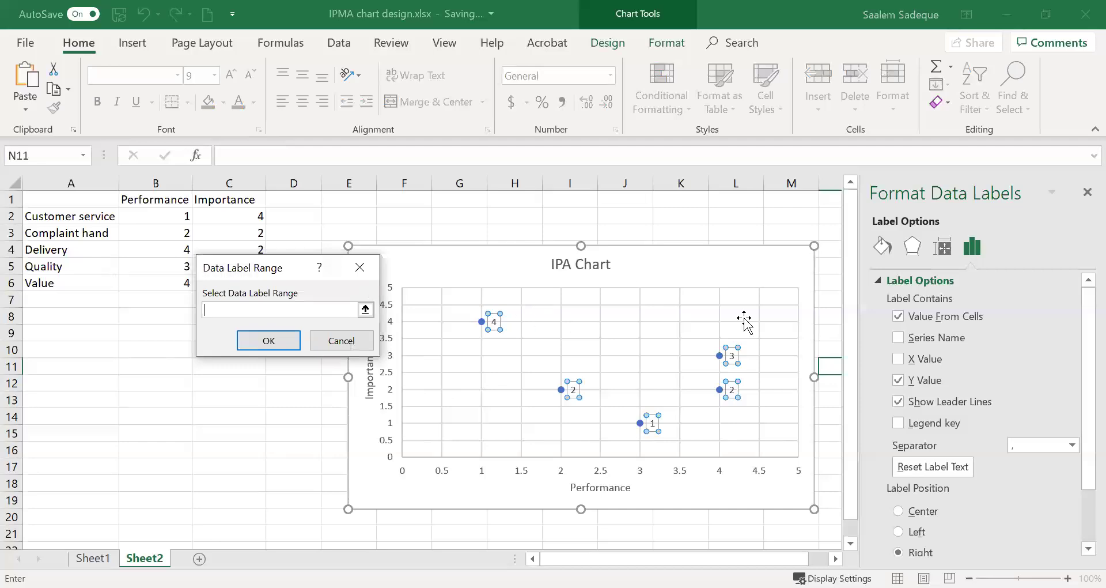
pyautogui.click(904, 321)
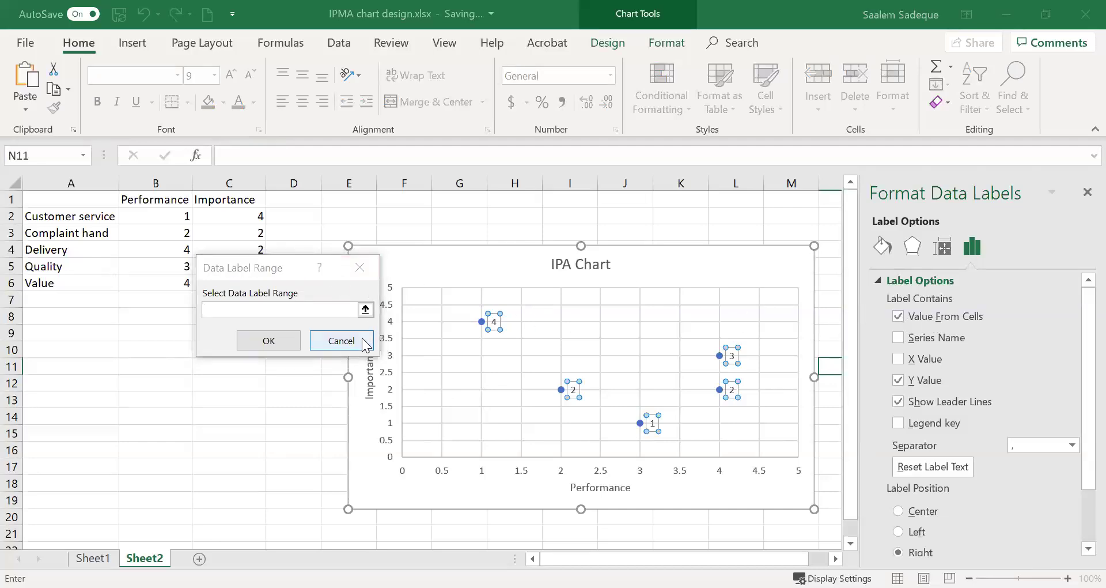
pyautogui.click(898, 316)
pyautogui.click(898, 317)
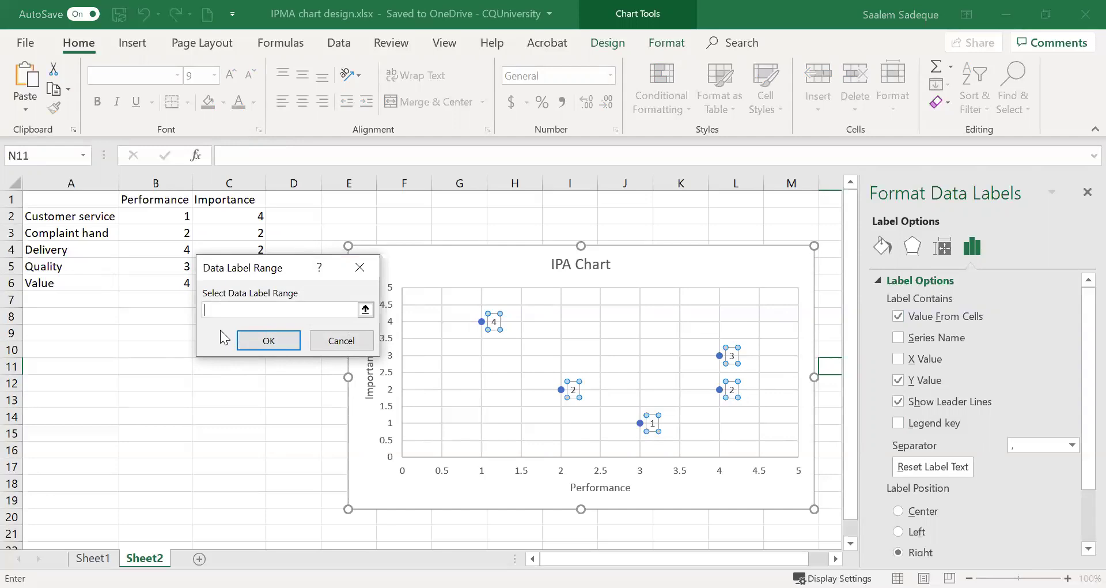
# - Use the item names in A2:A6 as label text and untick Y Value
pyautogui.click(365, 310)
pyautogui.click(64, 216)
pyautogui.moveTo(67, 224); pyautogui.dragTo(64, 282)
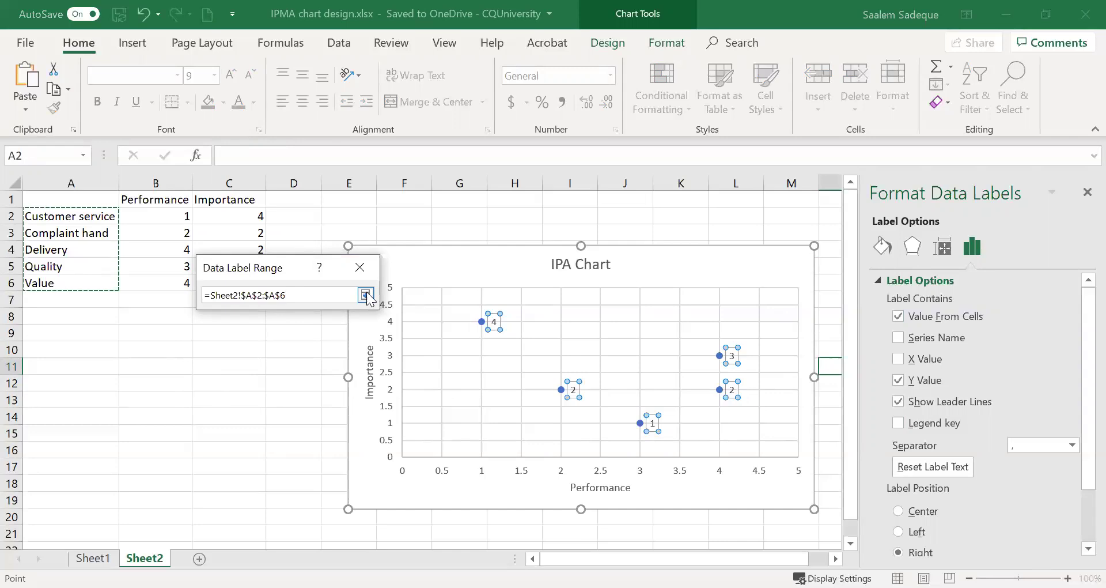
pyautogui.press('Return')
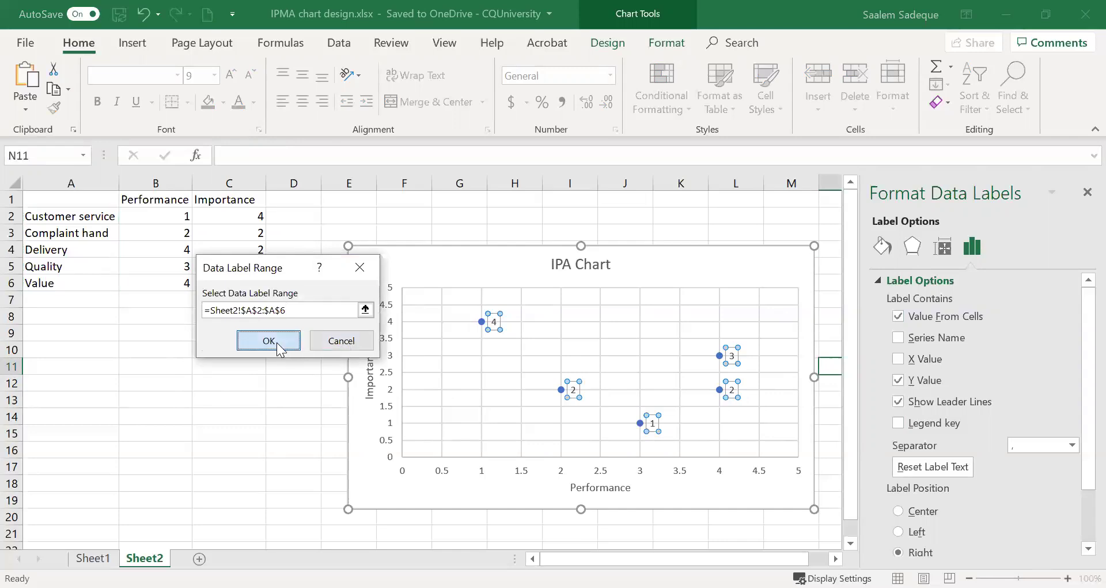
pyautogui.click(277, 342)
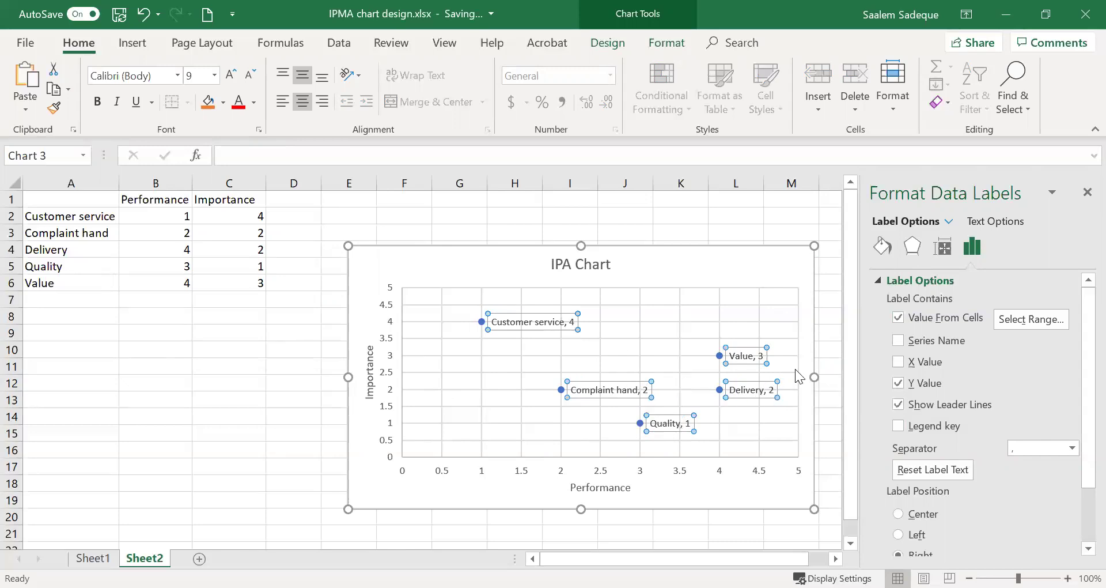
pyautogui.click(898, 383)
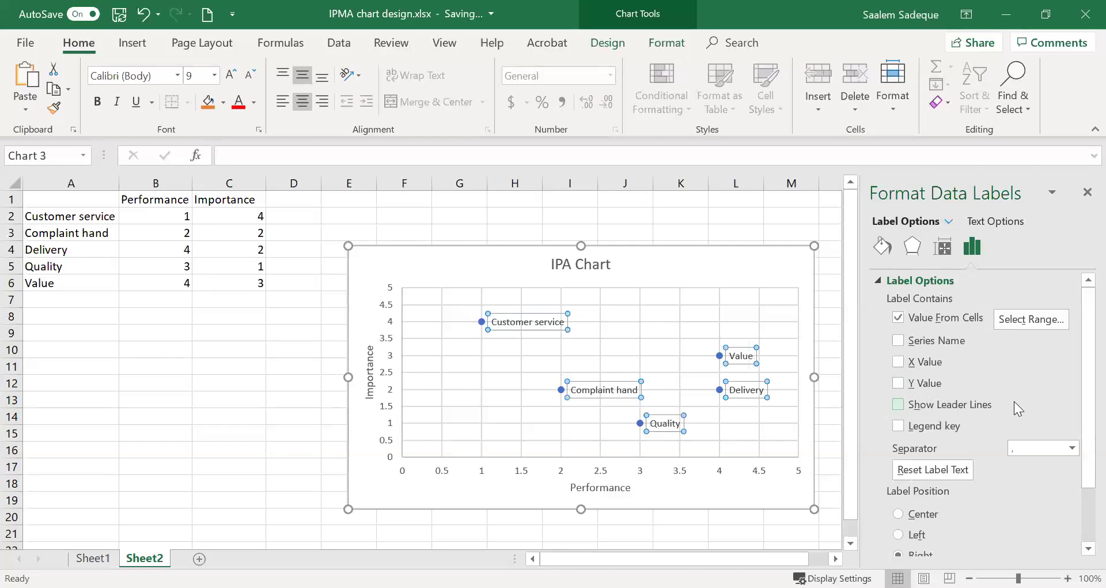
pyautogui.click(1085, 193)
pyautogui.click(917, 348)
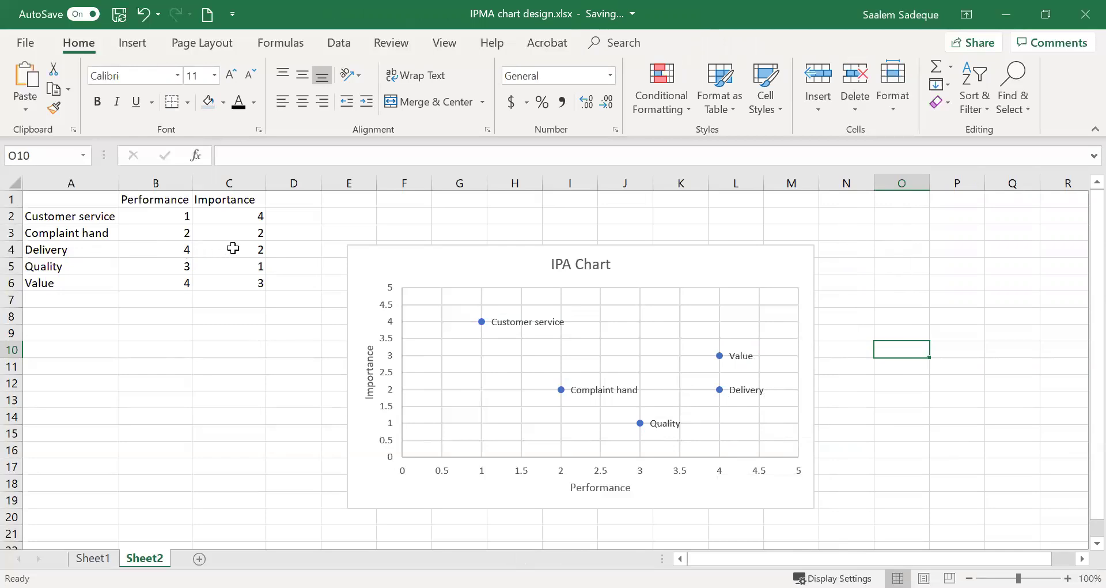
# - Set the series' data labels to Above through Add Chart Element > Data Labels
pyautogui.moveTo(719, 397)
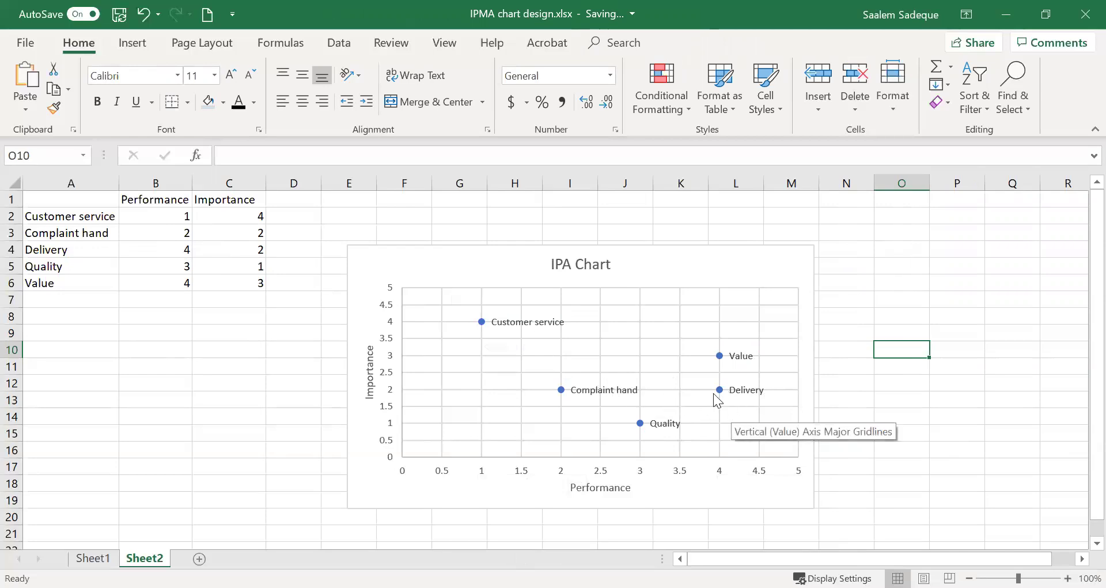
pyautogui.moveTo(563, 391)
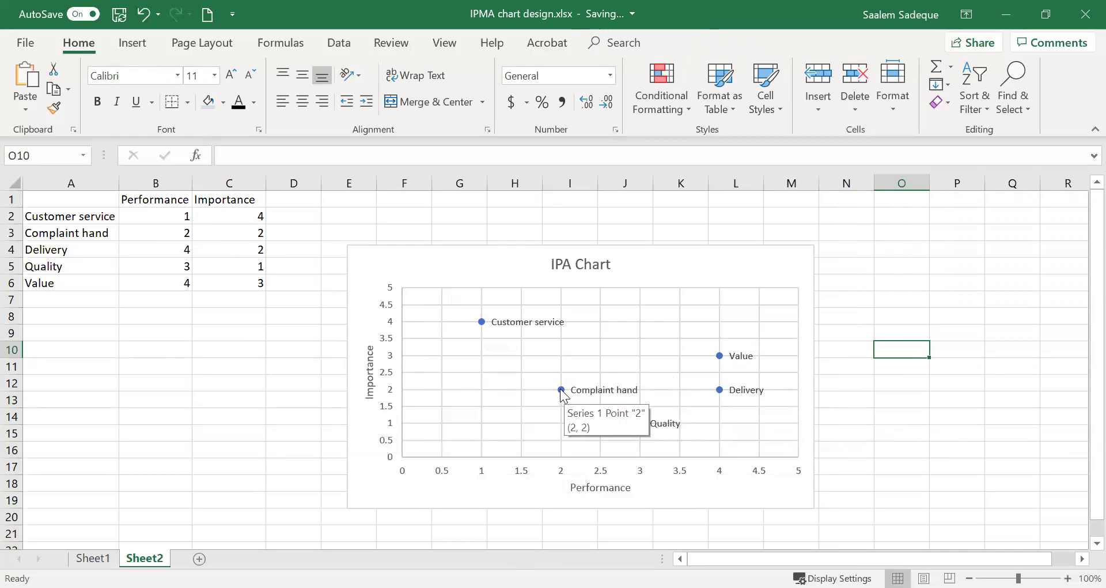
pyautogui.click(513, 291)
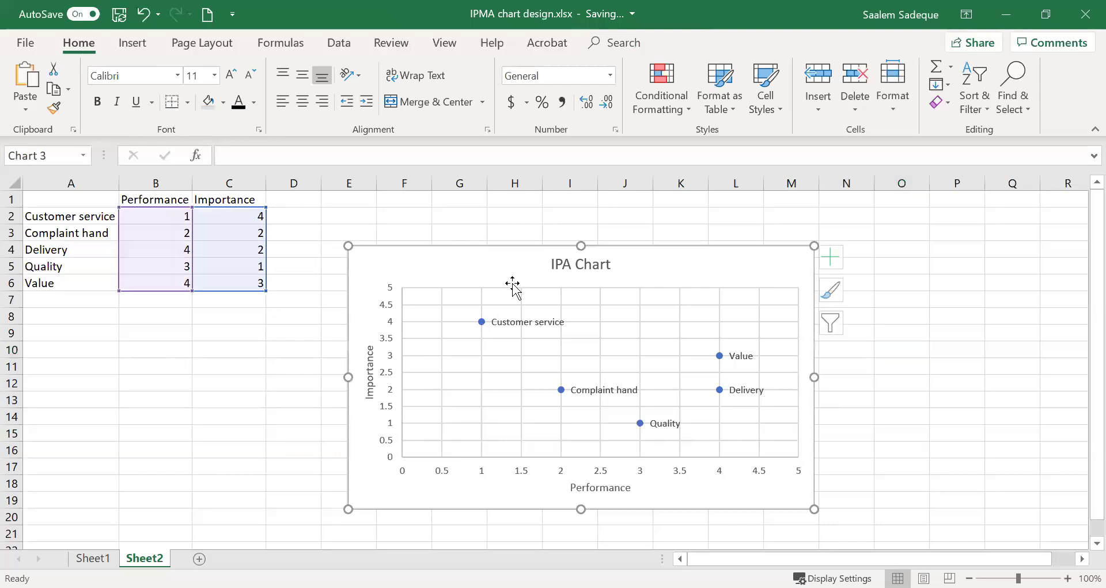
pyautogui.click(481, 321)
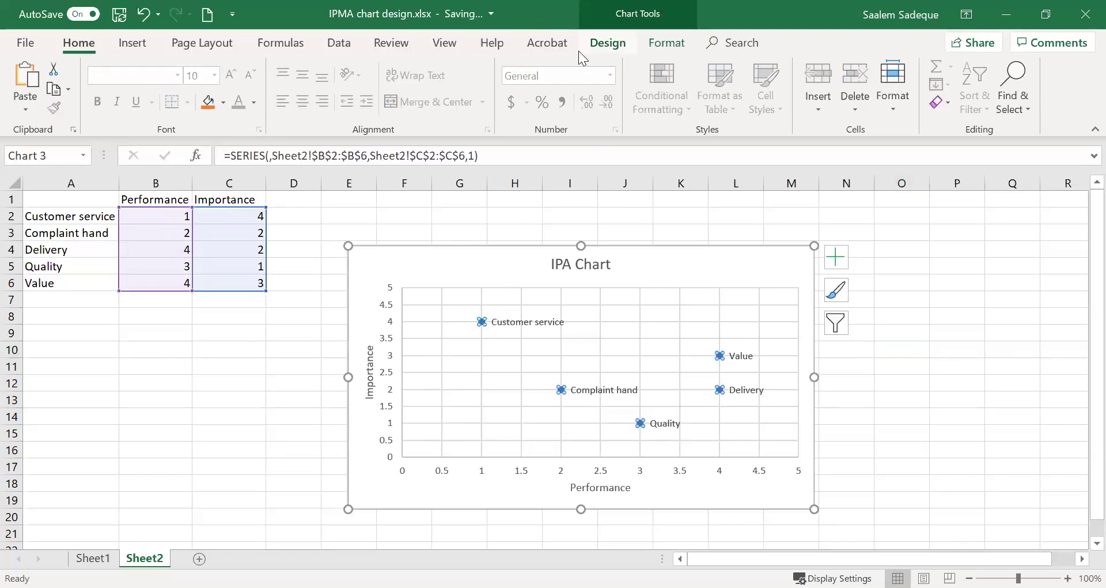
pyautogui.click(613, 43)
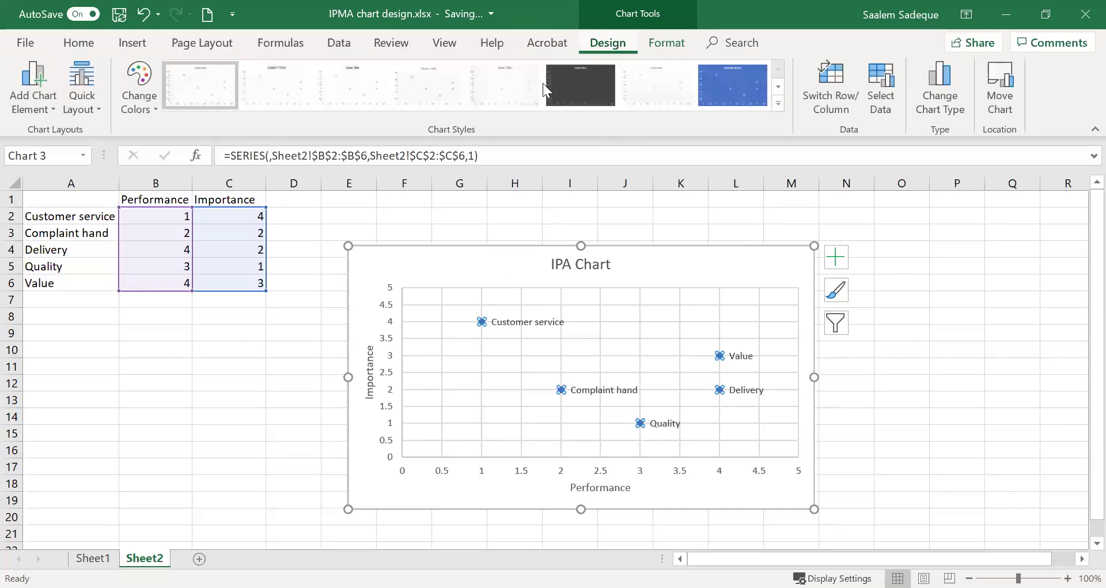
pyautogui.click(26, 111)
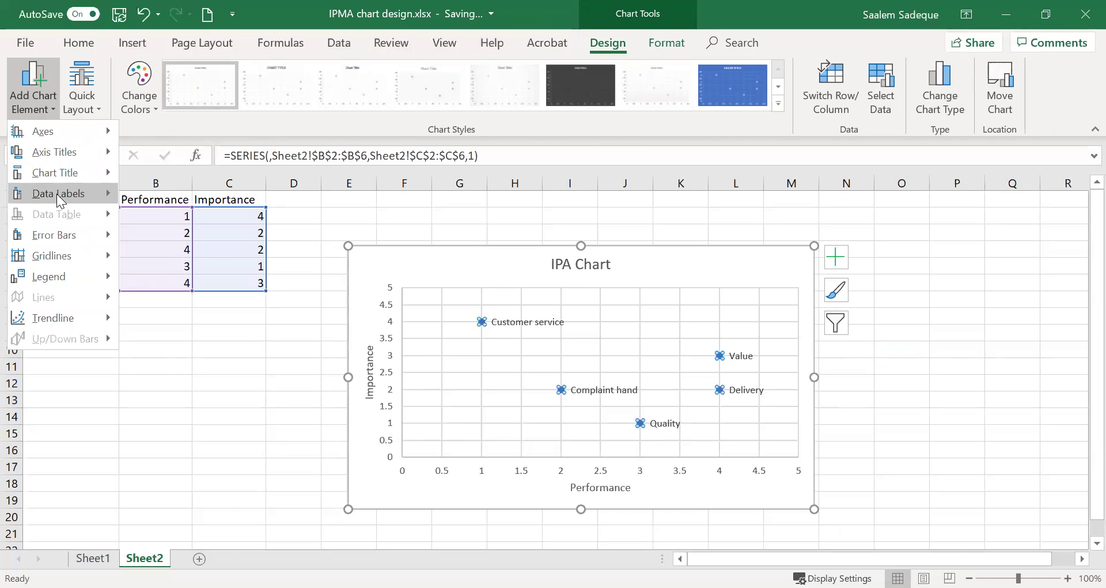
pyautogui.moveTo(57, 194)
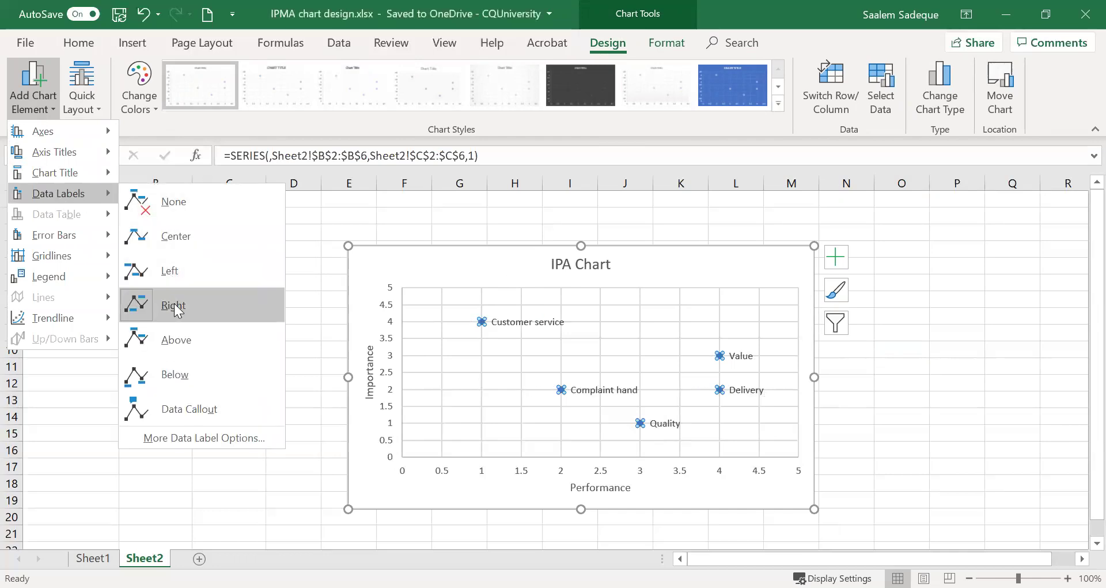
pyautogui.click(167, 341)
pyautogui.click(189, 370)
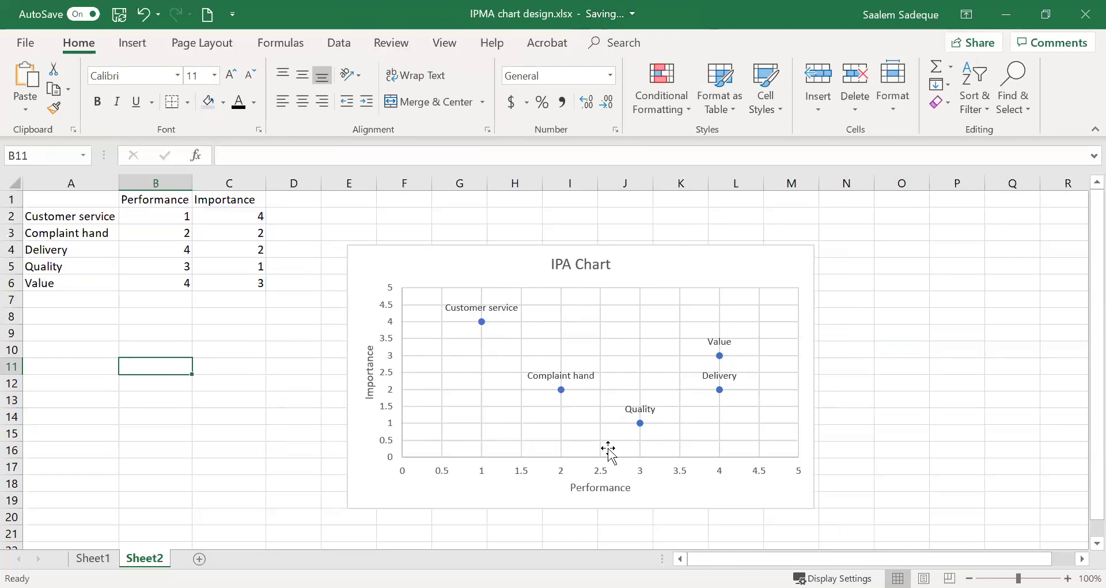
# - Enter the labels Horizontal 1 and Horizontal 2 in A10 and A11
pyautogui.click(57, 349)
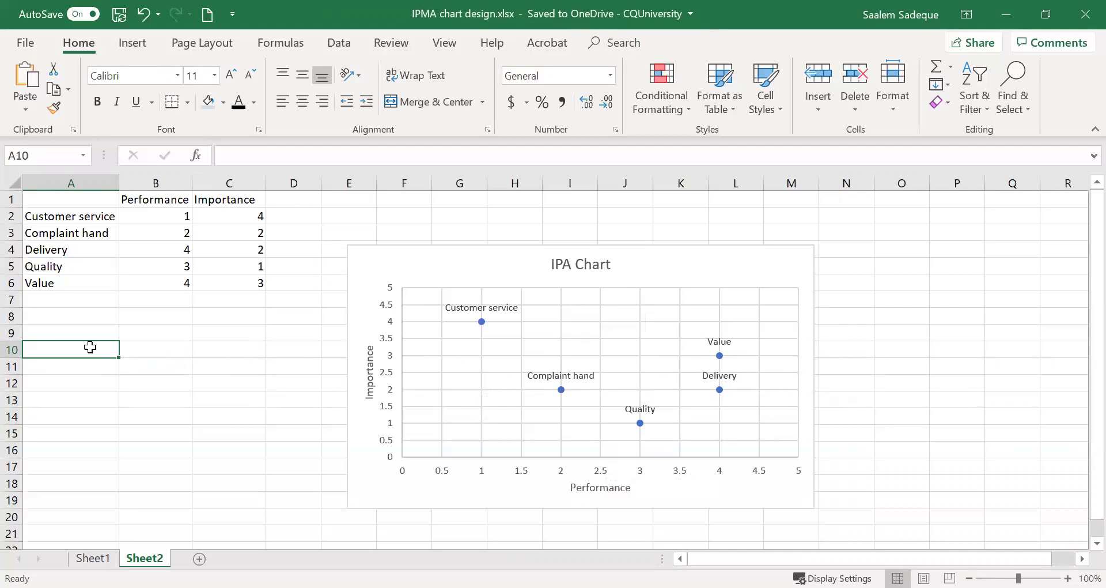
pyautogui.write('H')
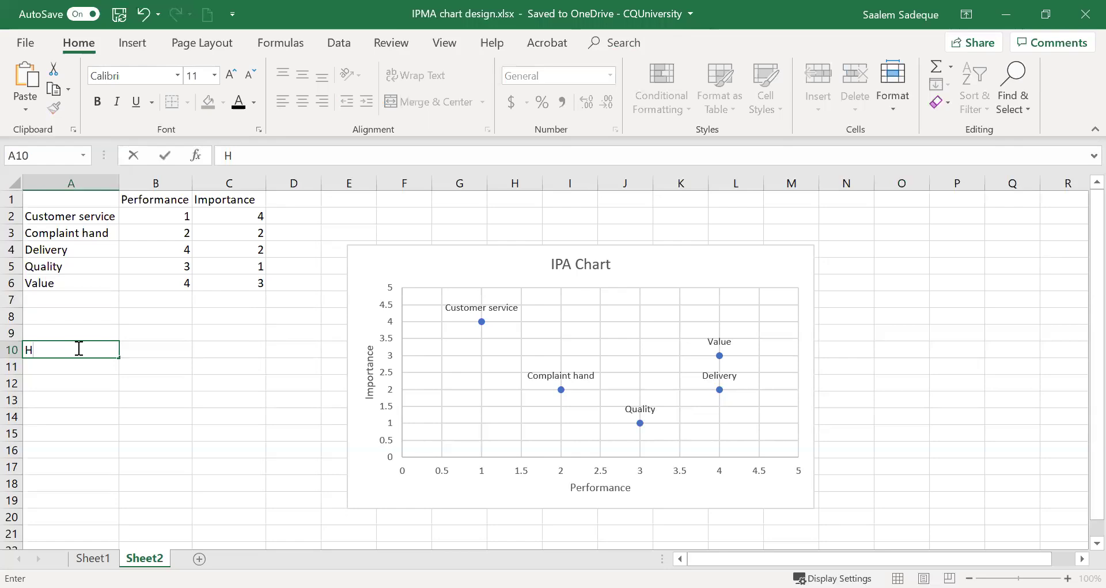
pyautogui.write('orizontal 1')
pyautogui.press('Return')
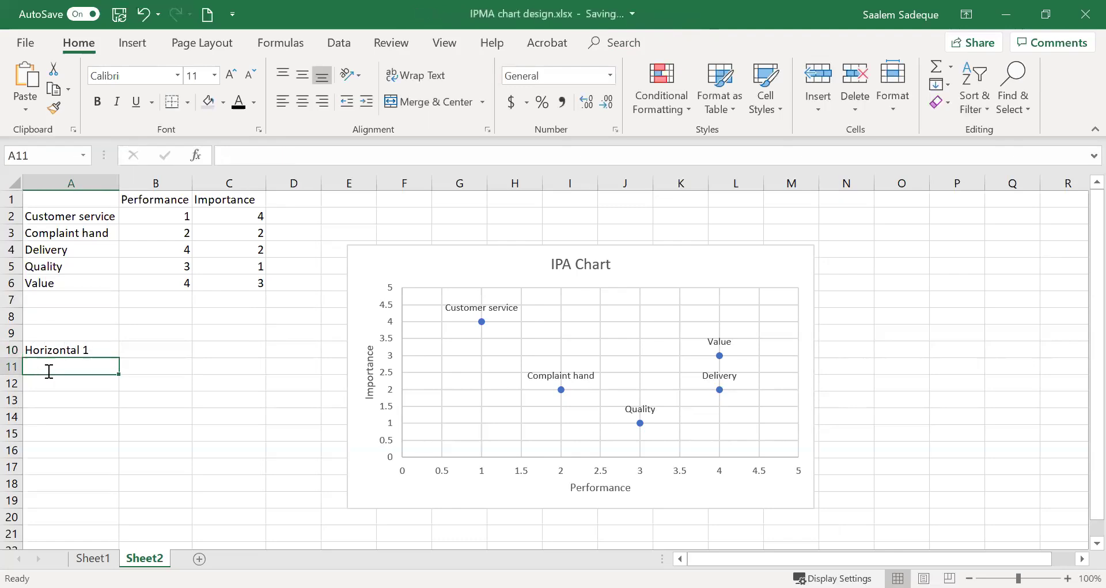
pyautogui.write('Horizontal')
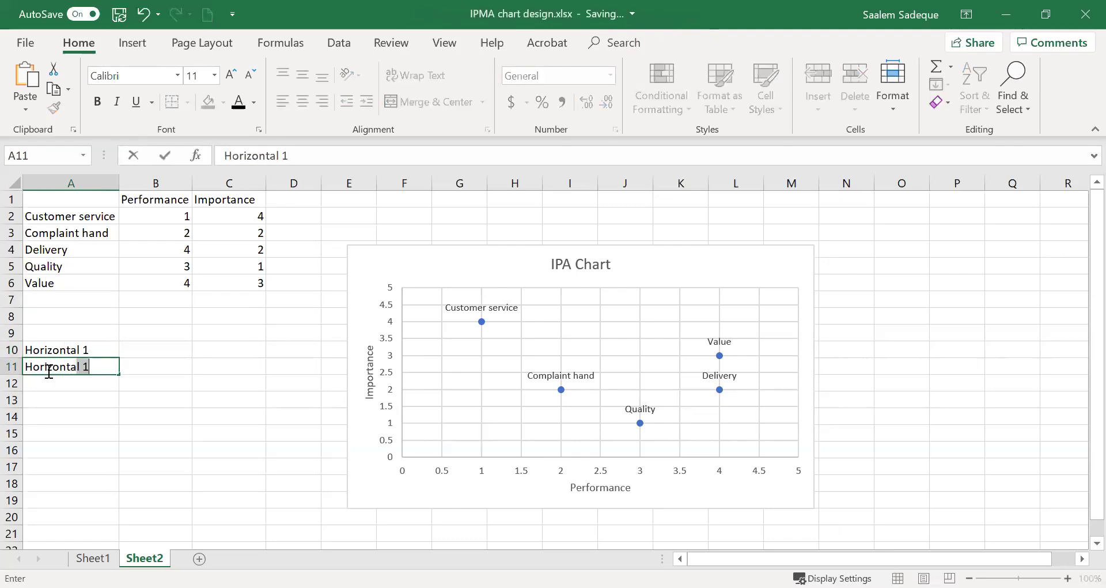
pyautogui.write(' 2')
pyautogui.click(159, 354)
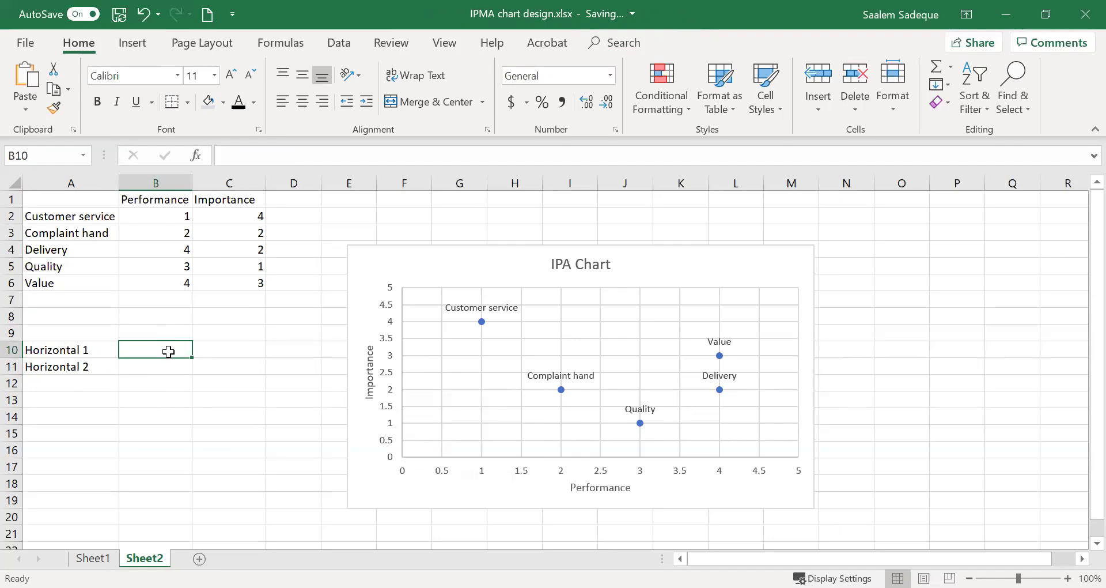
# - Enter coordinates 0, 2.5 in B10:C10 and 5, 2.5 in B11:C11
pyautogui.write('0')
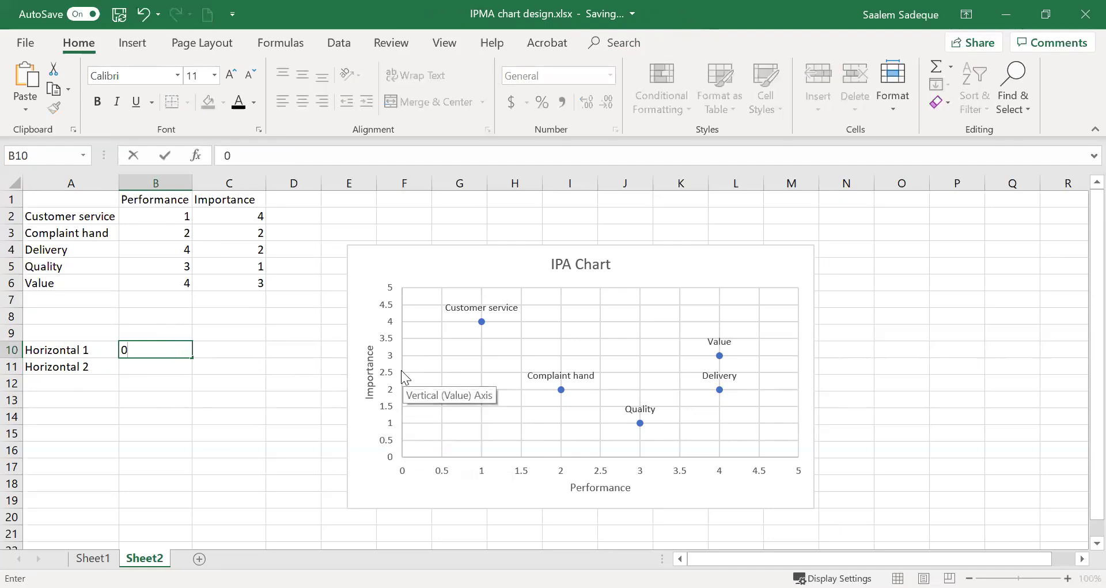
pyautogui.click(254, 349)
pyautogui.write('2.5')
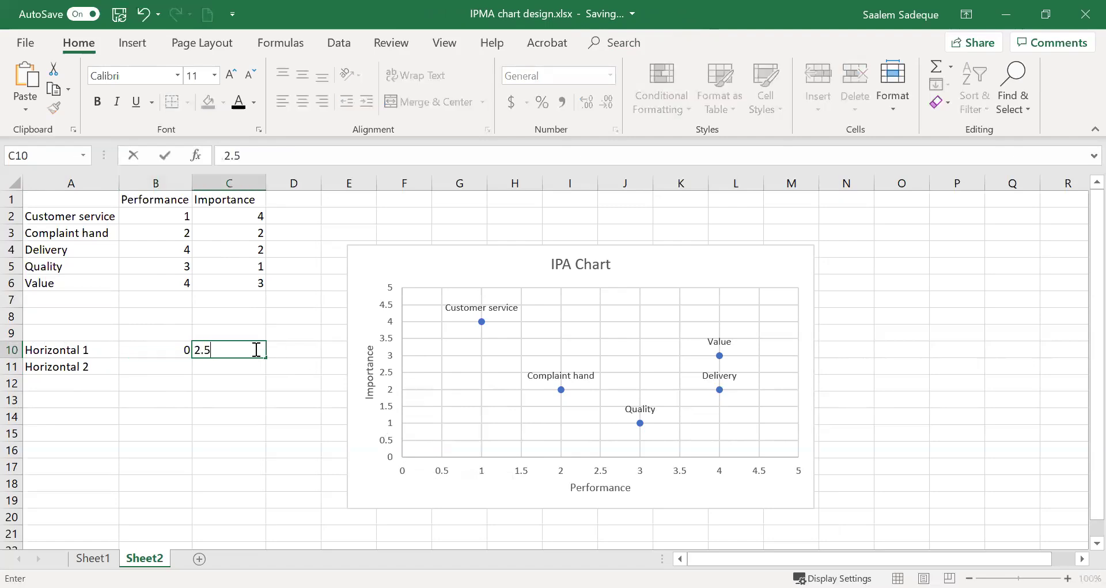
pyautogui.click(172, 364)
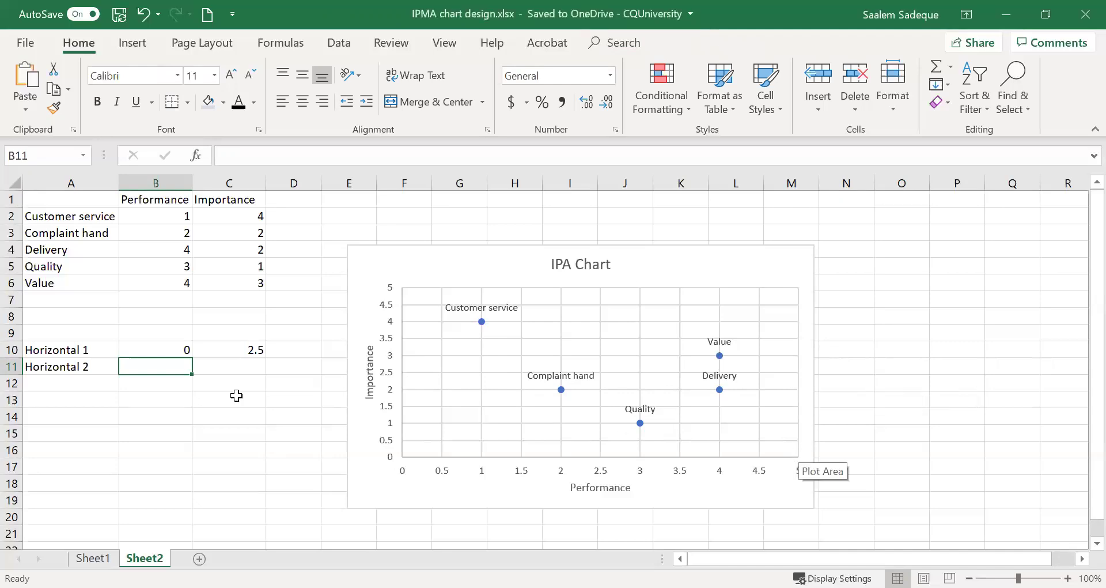
pyautogui.write('5')
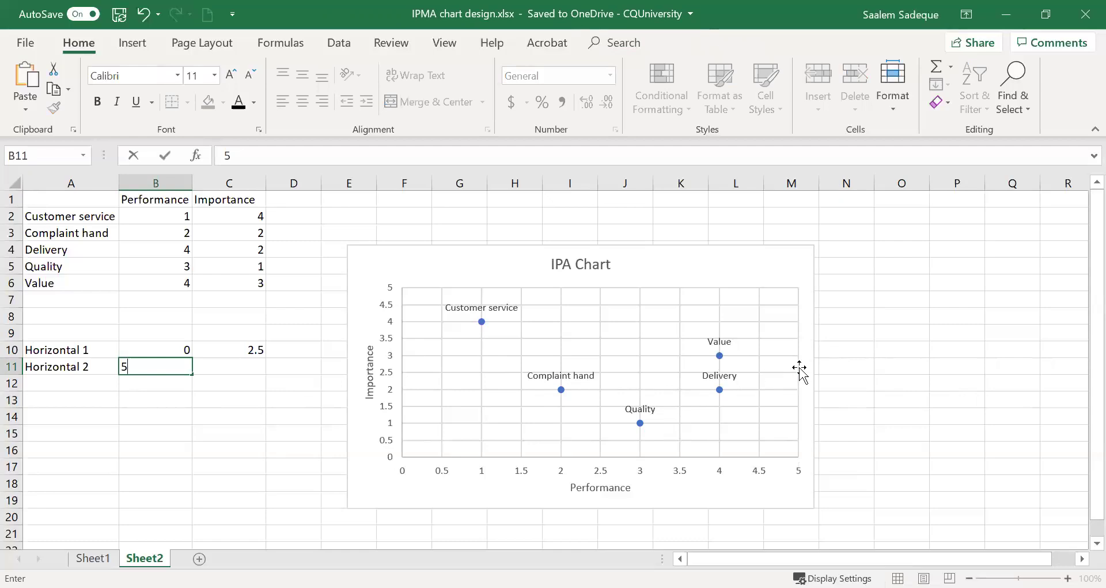
pyautogui.click(230, 366)
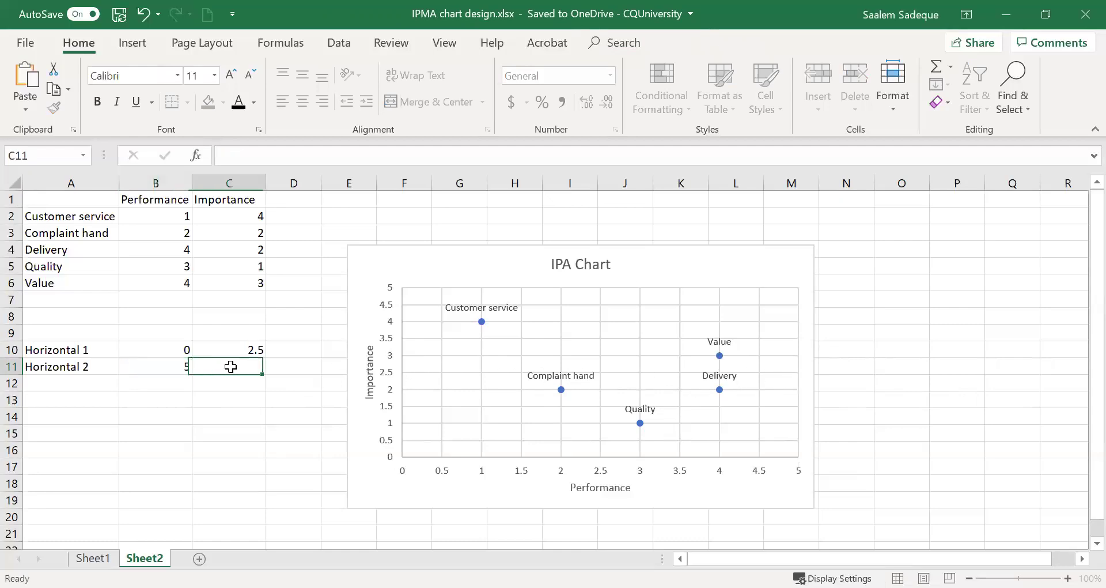
pyautogui.write('2.5')
pyautogui.click(224, 416)
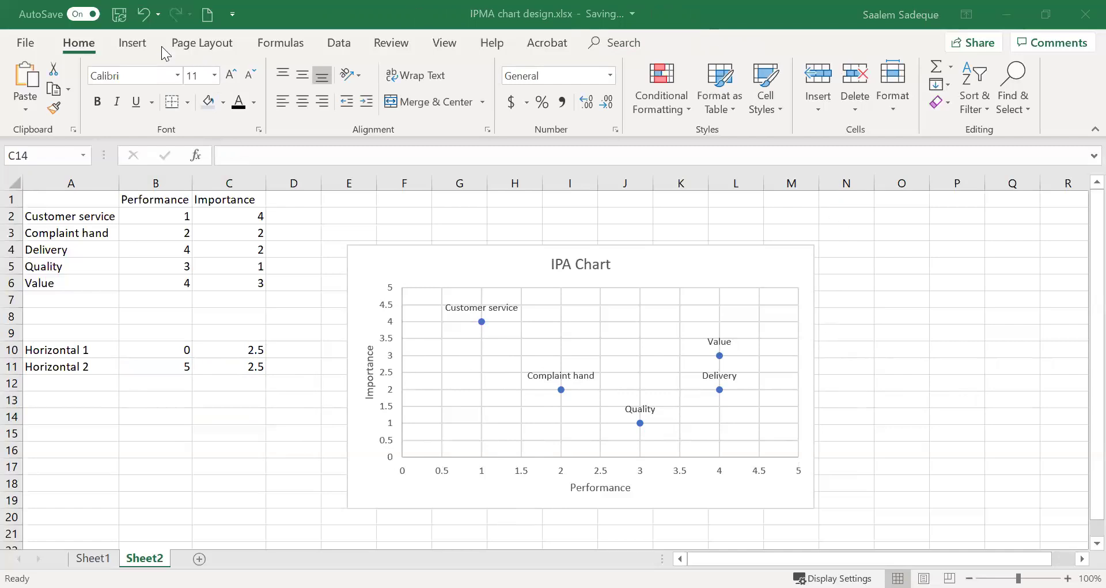
# - Add a new series to the IPA chart with X values B10:B11
pyautogui.click(390, 269)
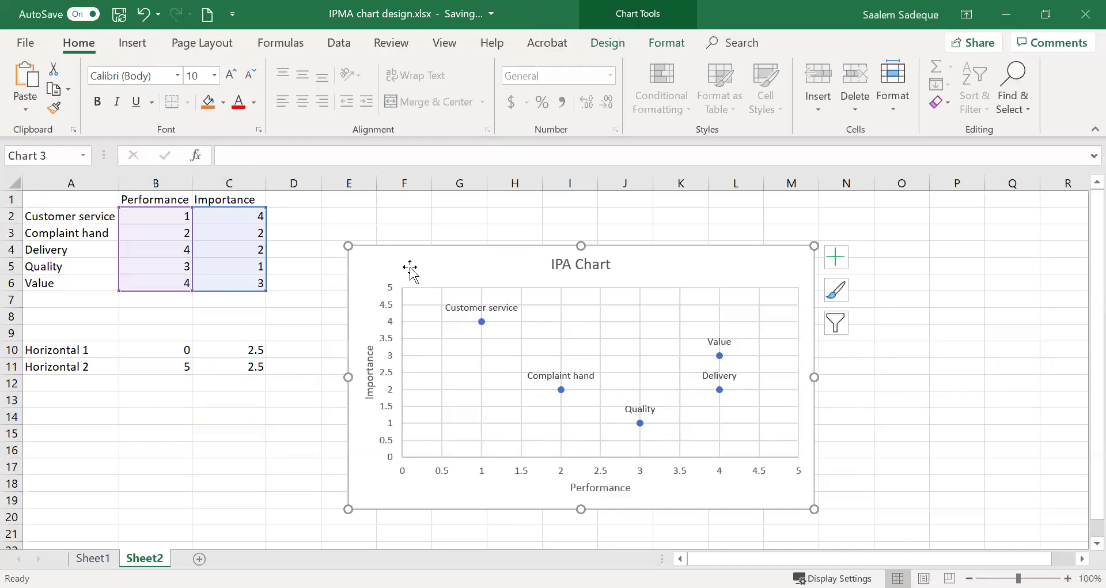
pyautogui.click(617, 46)
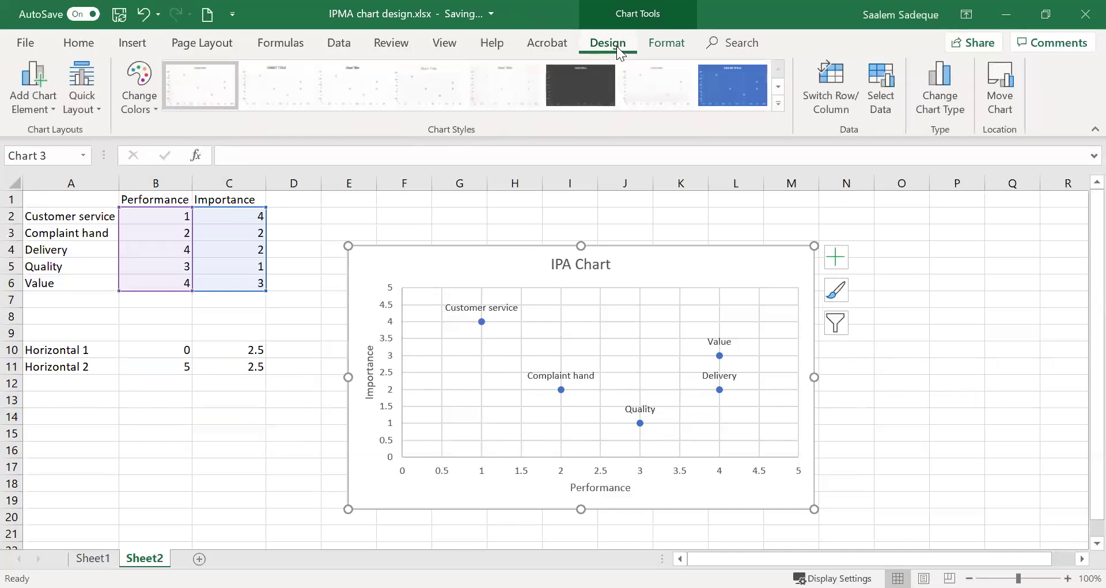
pyautogui.click(887, 95)
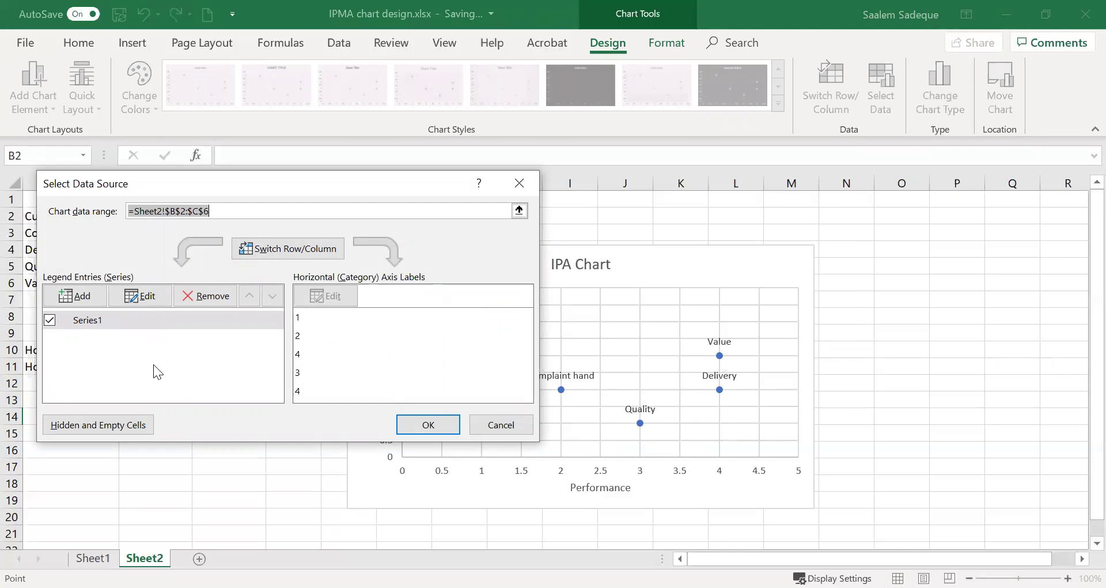
pyautogui.click(85, 297)
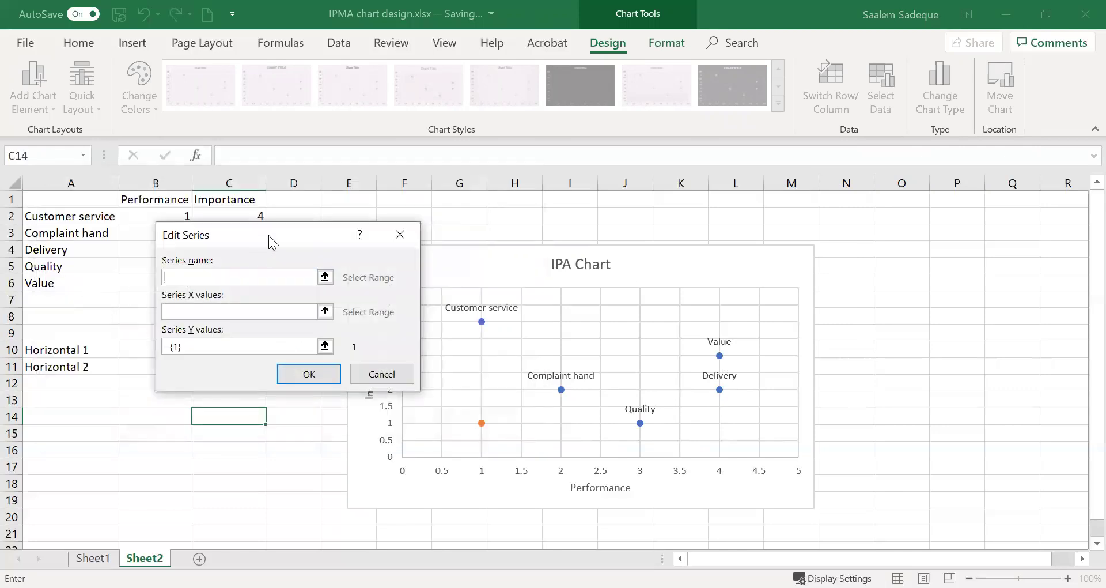
pyautogui.moveTo(268, 235); pyautogui.dragTo(378, 161)
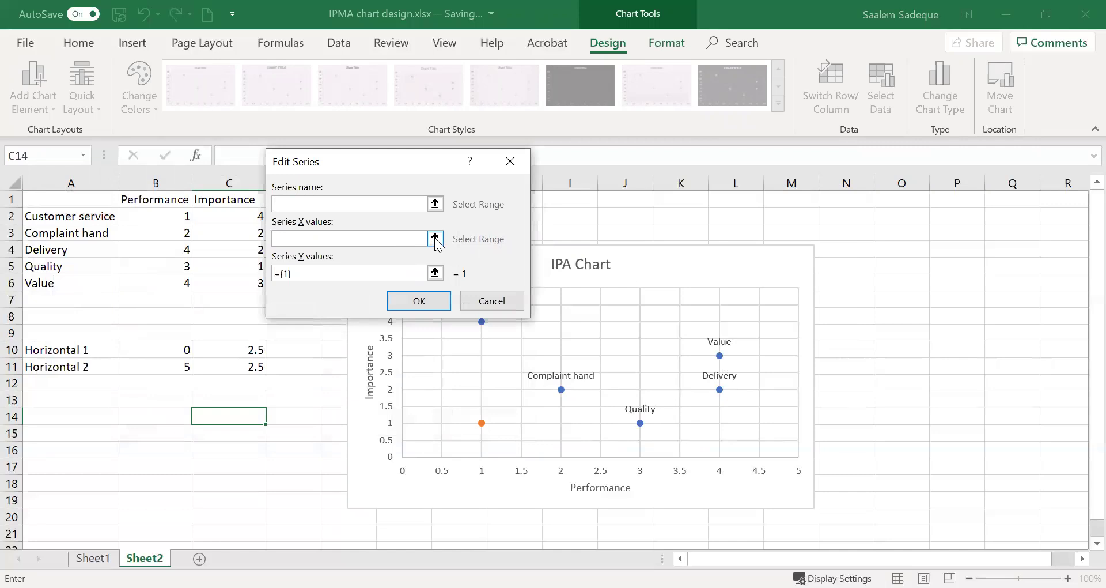
pyautogui.click(436, 238)
pyautogui.click(168, 355)
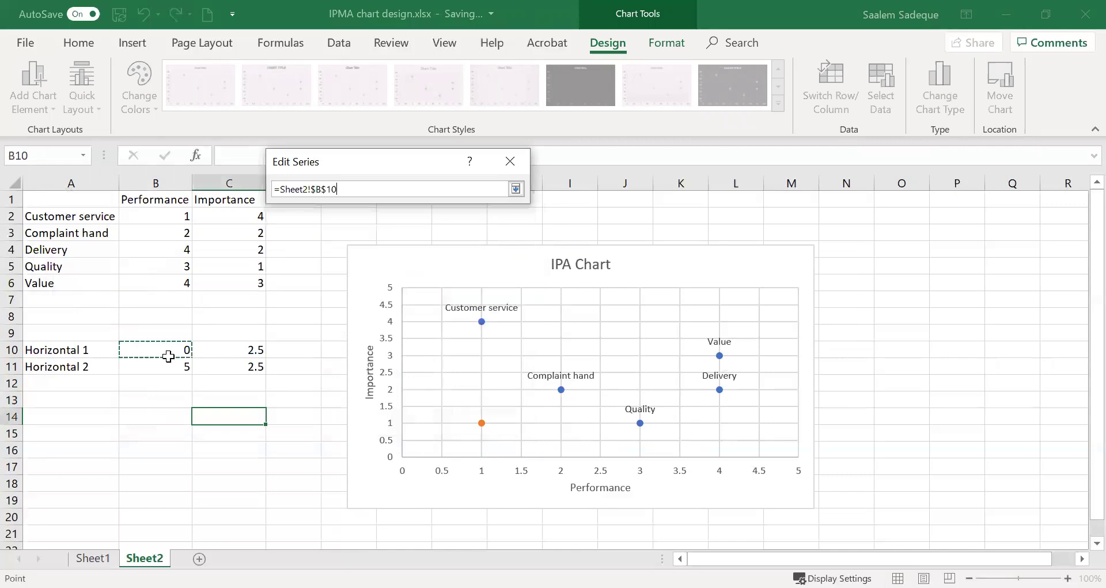
pyautogui.moveTo(168, 355); pyautogui.dragTo(168, 368)
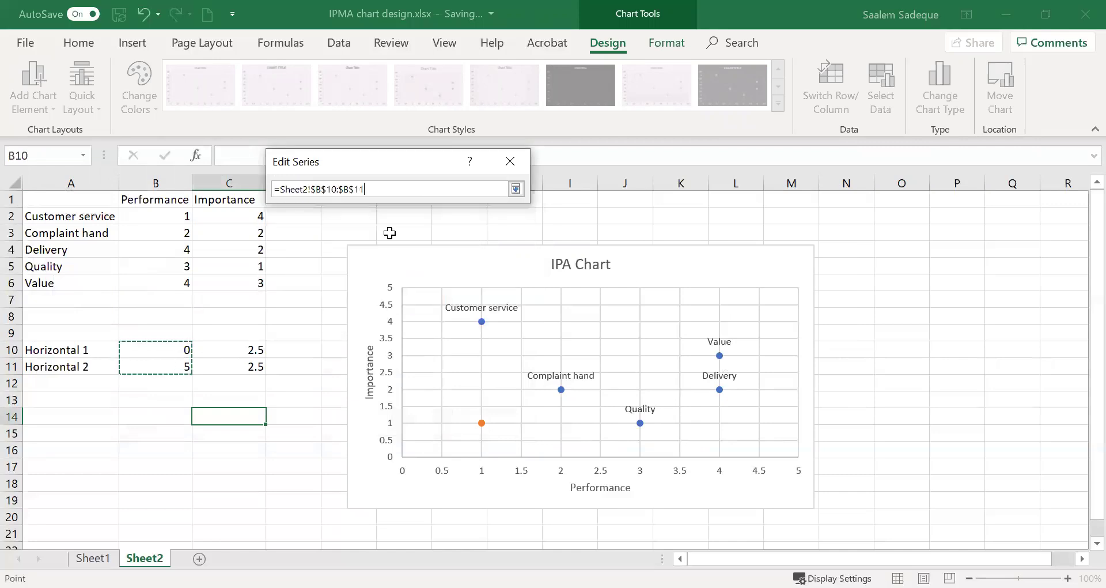
pyautogui.click(517, 191)
# - Set the new series' Y values to C10:C11 and confirm the data source changes
pyautogui.click(298, 275)
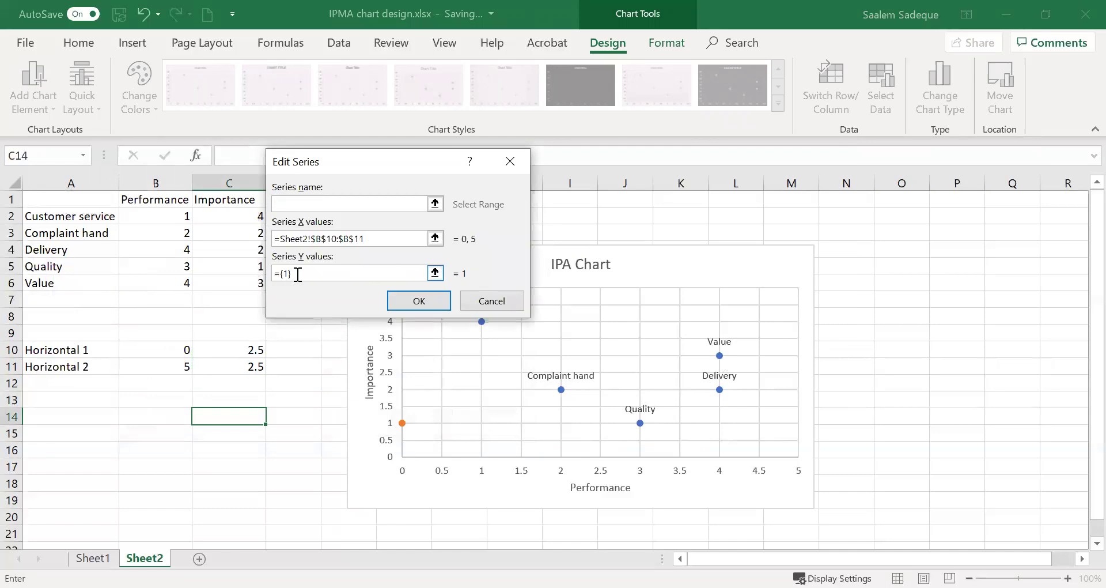
pyautogui.press('BackSpace')
pyautogui.click(435, 273)
pyautogui.click(229, 349)
pyautogui.moveTo(229, 358); pyautogui.dragTo(228, 364)
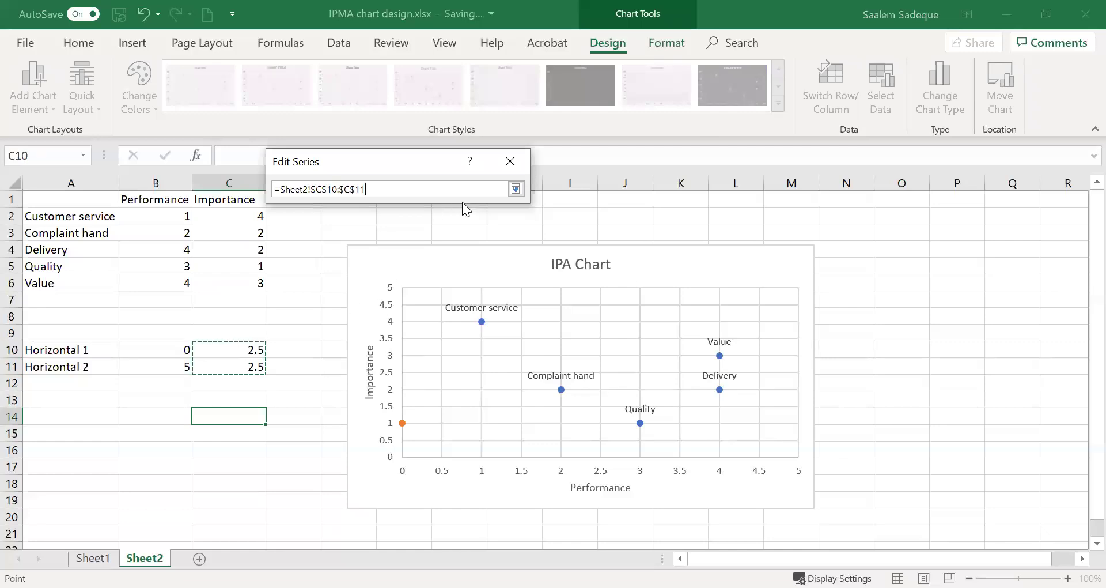
pyautogui.click(516, 190)
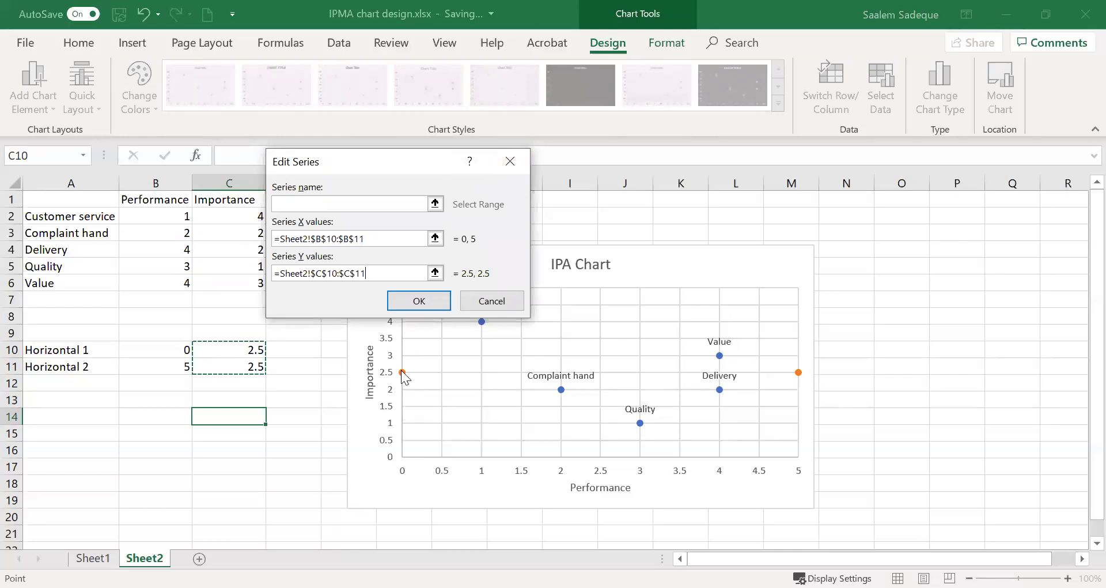
pyautogui.click(419, 300)
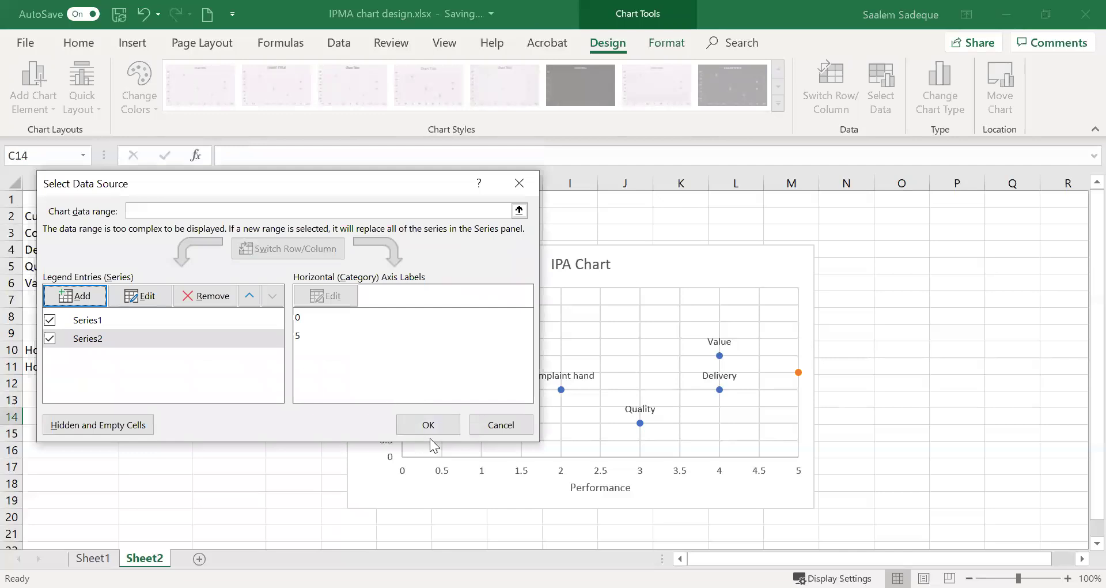
pyautogui.click(445, 429)
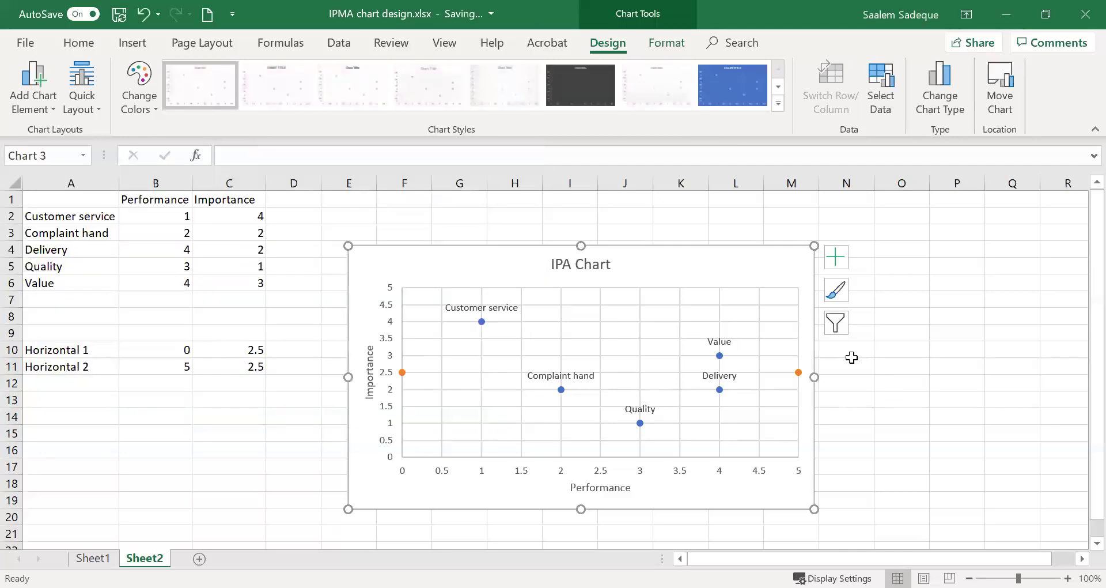
pyautogui.click(893, 367)
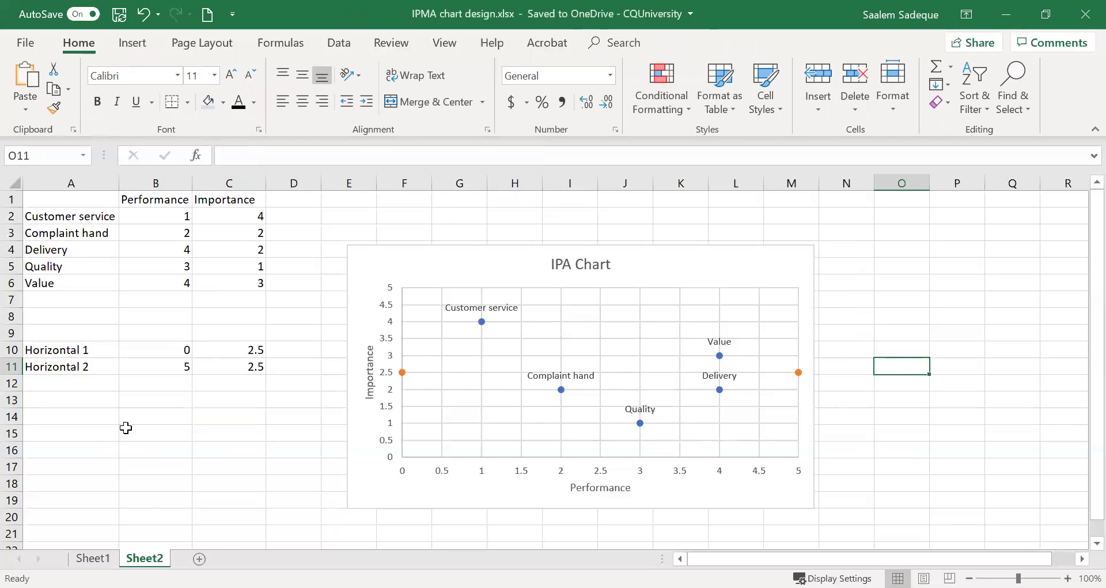
# - Label cells A12 and A13 'Vertical 1' and 'Vertical 2'
pyautogui.click(73, 386)
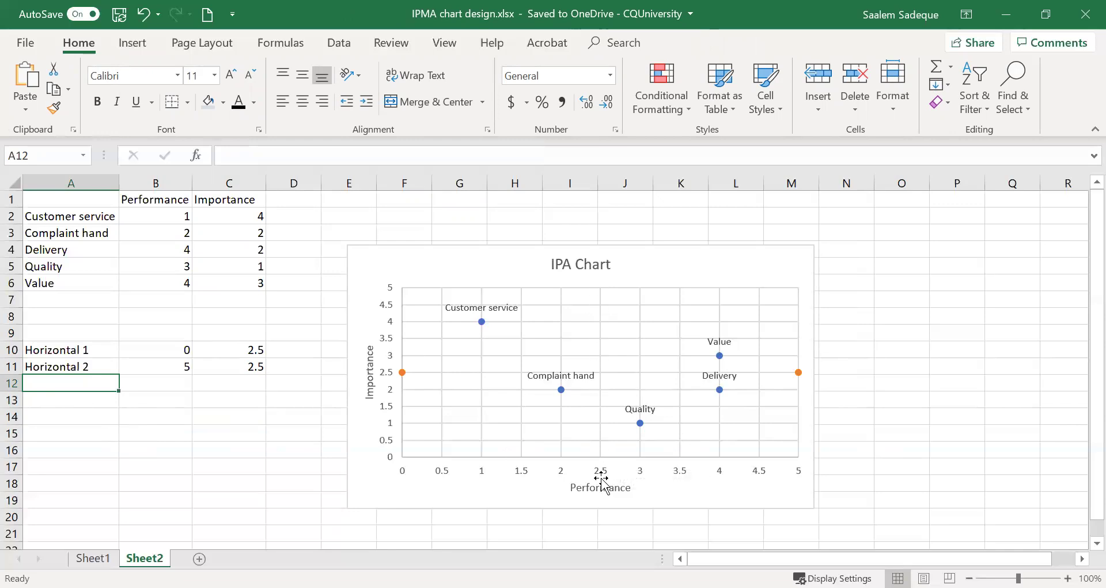
pyautogui.write('Ver')
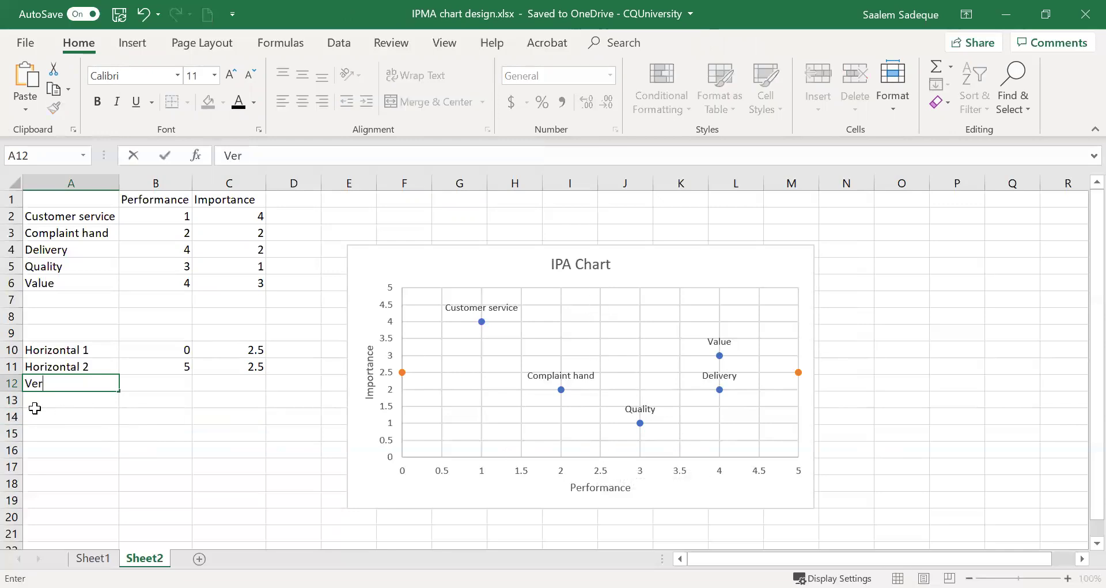
pyautogui.write('tical 1')
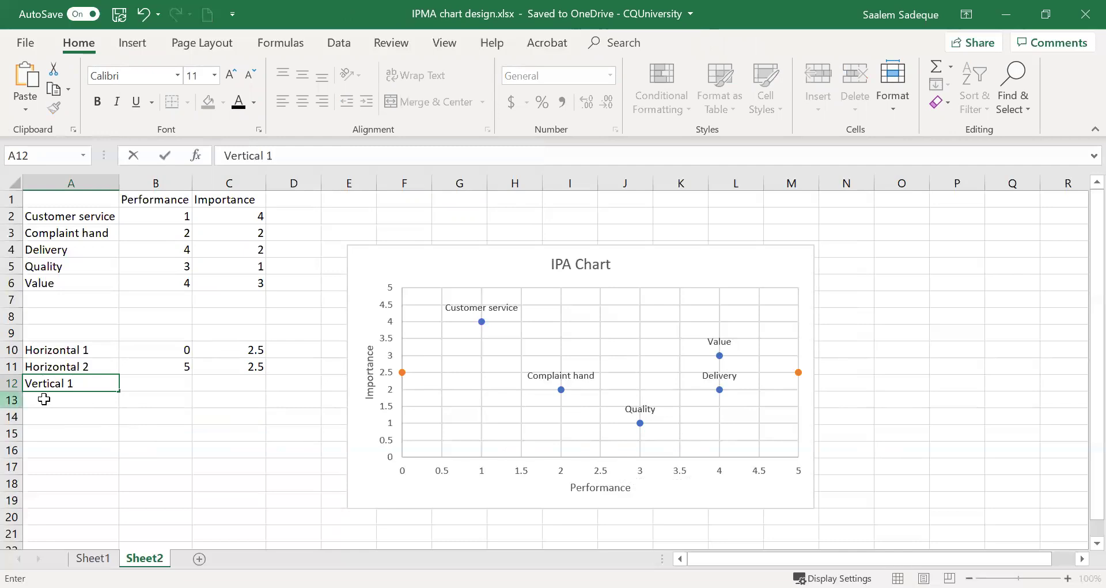
pyautogui.press('Return')
pyautogui.write('Vertical 2')
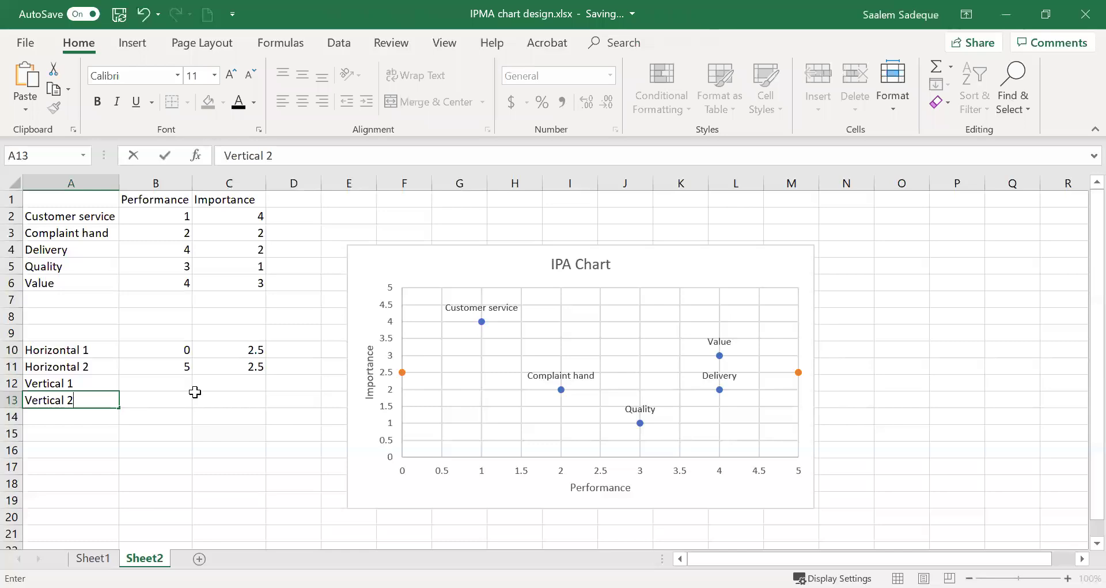
pyautogui.click(179, 383)
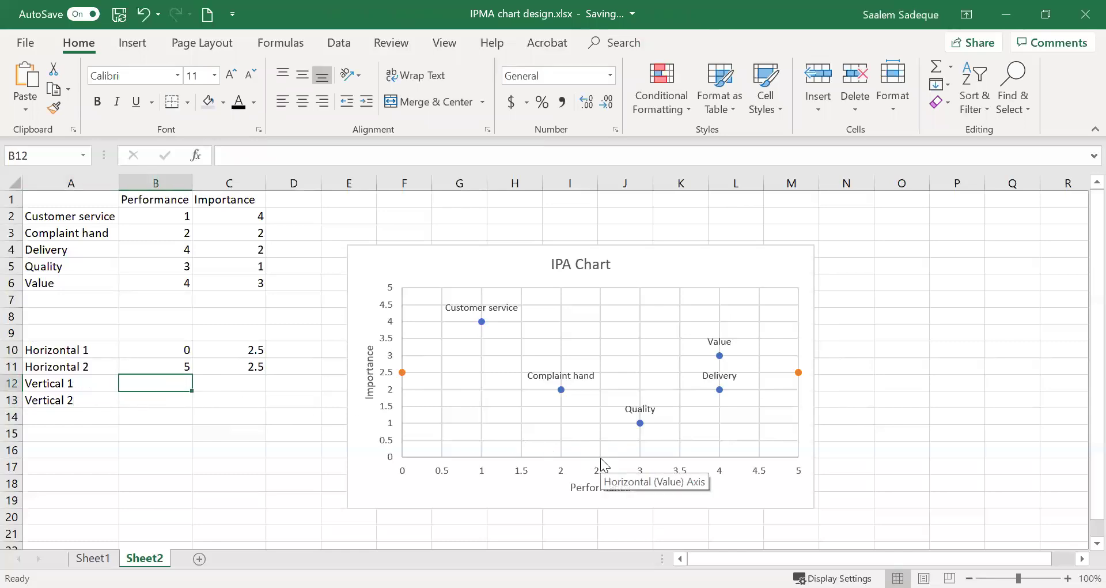
# - Enter 2.5 and 0 in B12:C12, and 2.5 and 5 in B13:C13
pyautogui.write('2.5')
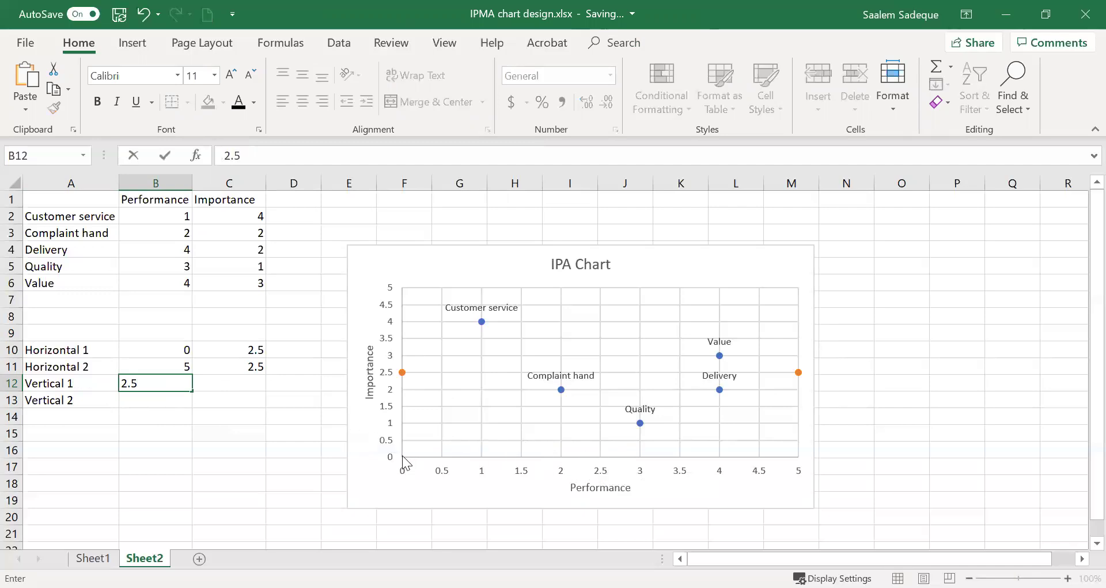
pyautogui.click(240, 384)
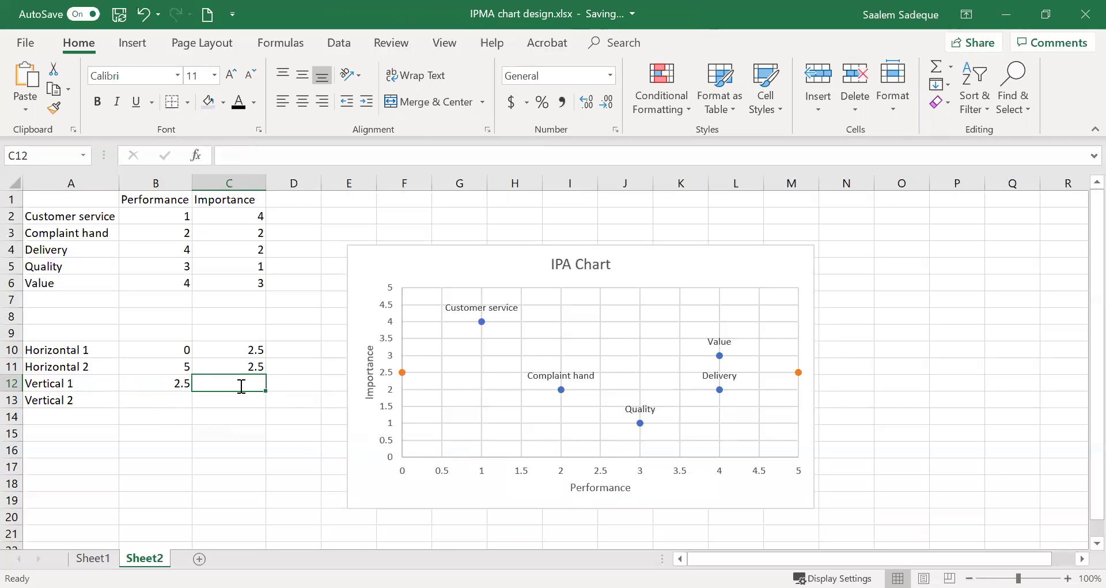
pyautogui.write('0')
pyautogui.click(158, 399)
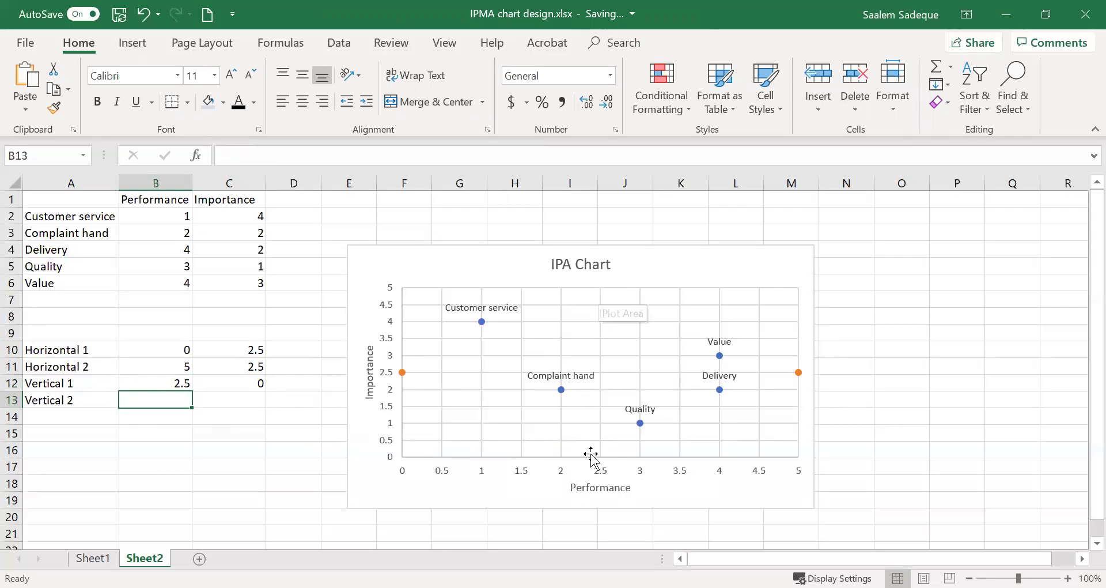
pyautogui.write('2.5')
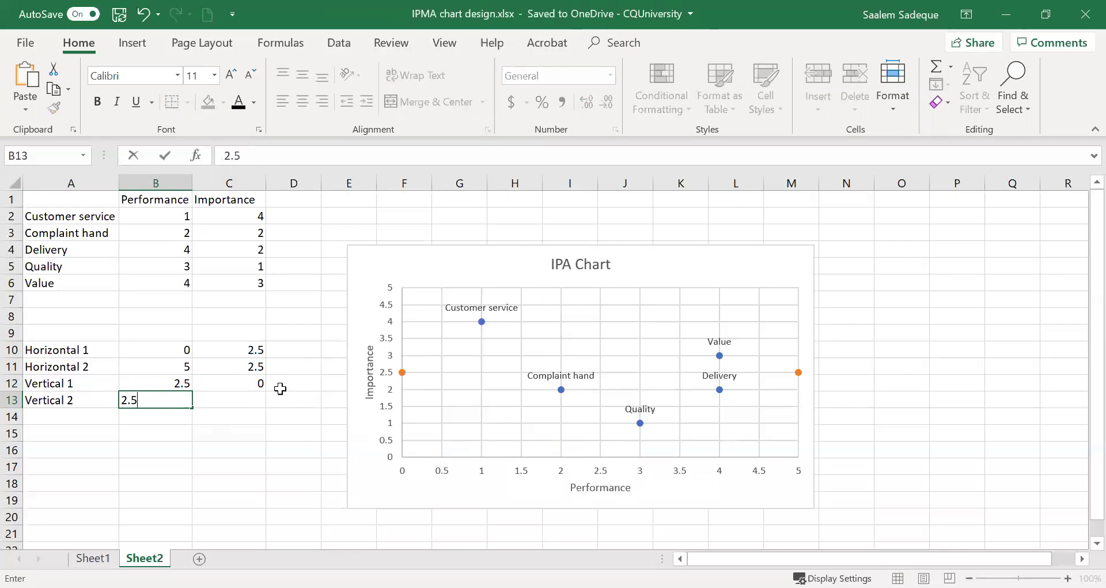
pyautogui.click(260, 400)
pyautogui.write('5')
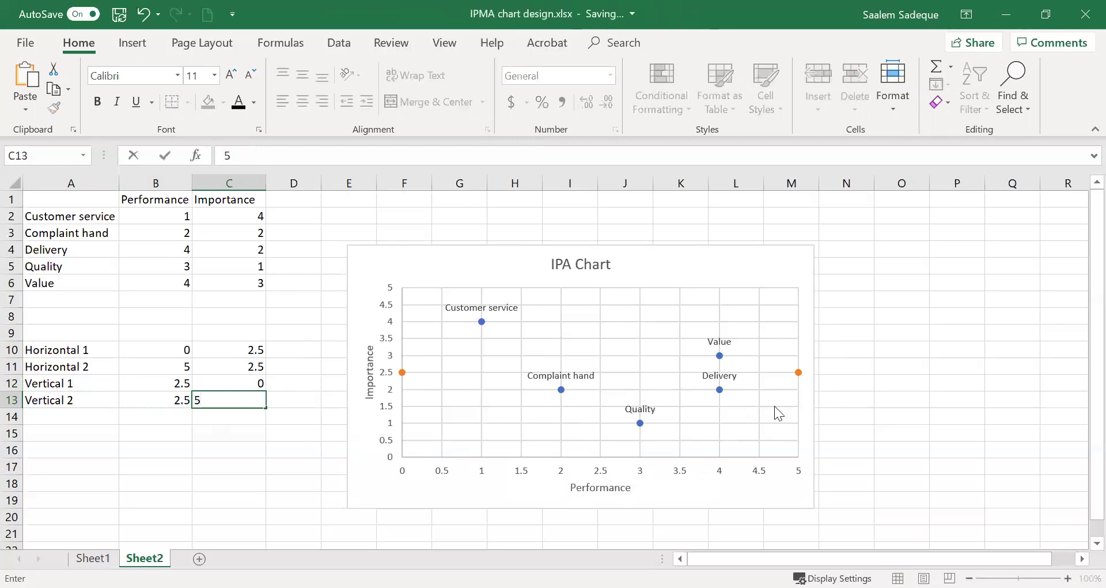
pyautogui.click(883, 404)
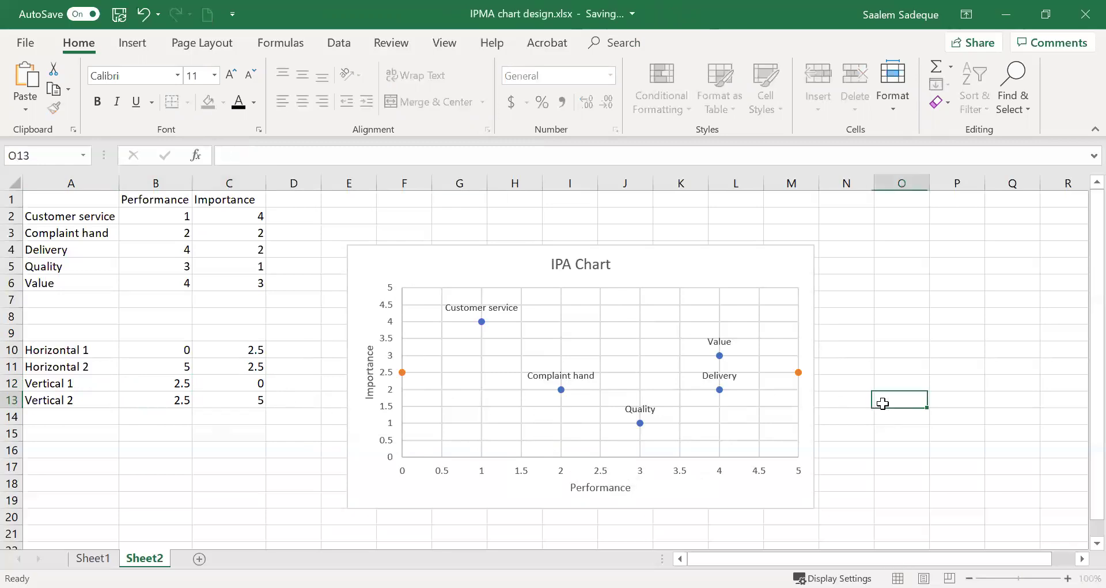
pyautogui.click(484, 267)
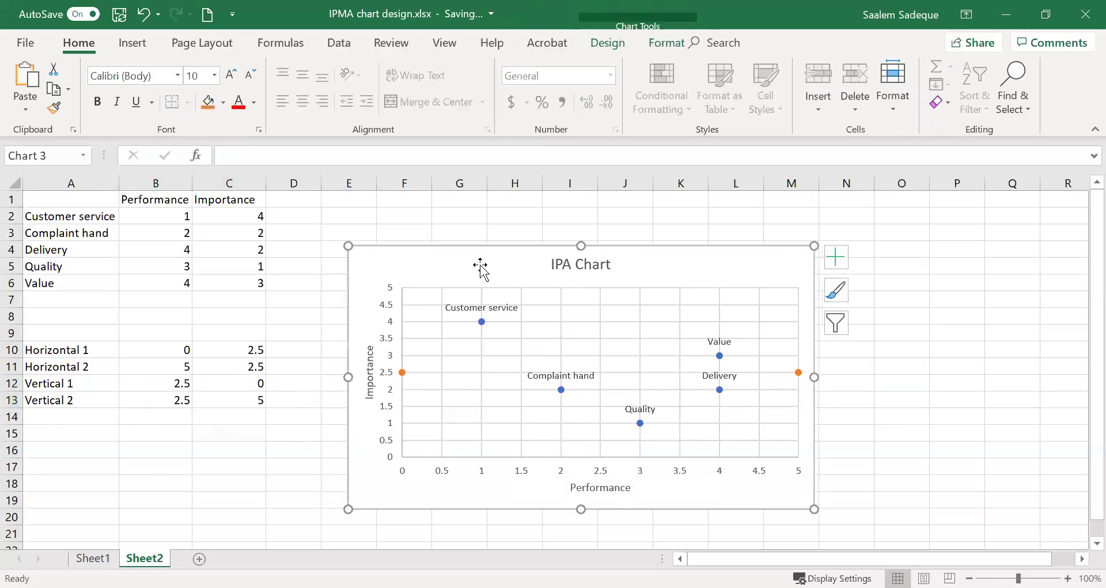
# - Add a third series to the IPA chart with X values B12:B13
pyautogui.click(610, 43)
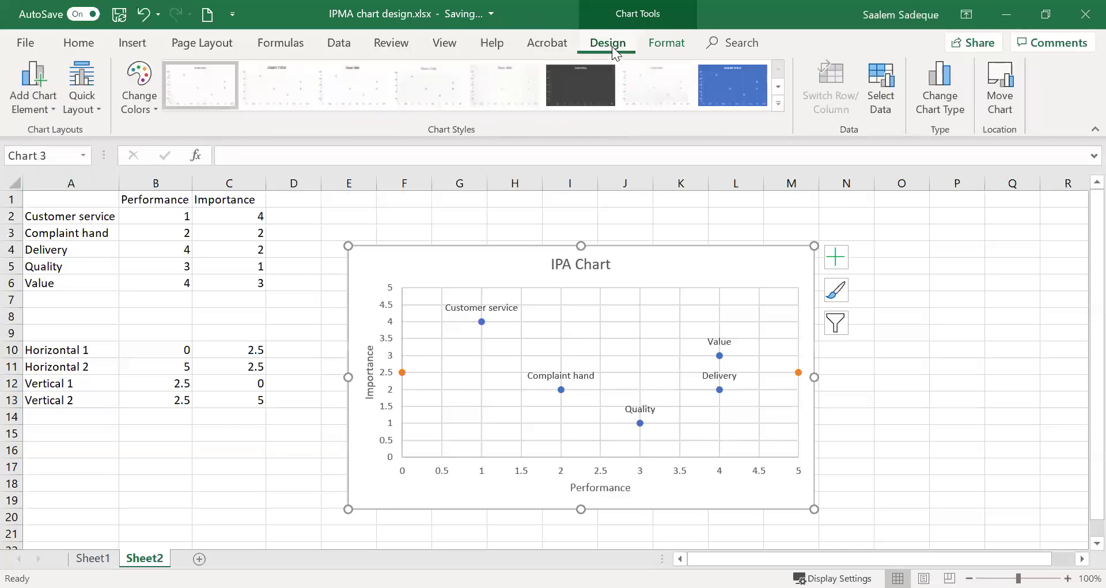
pyautogui.click(883, 92)
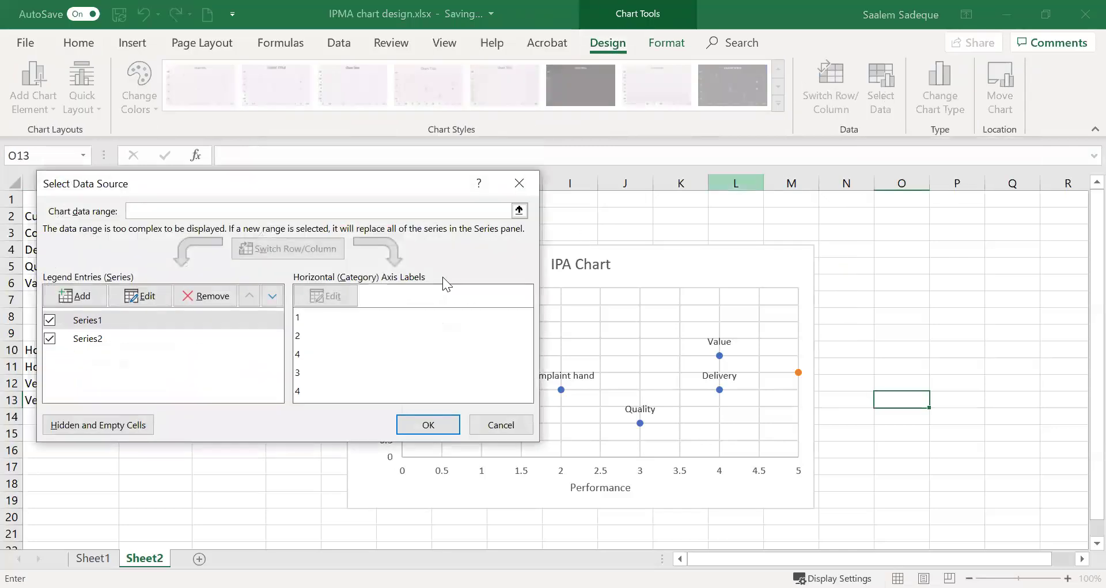
pyautogui.click(85, 296)
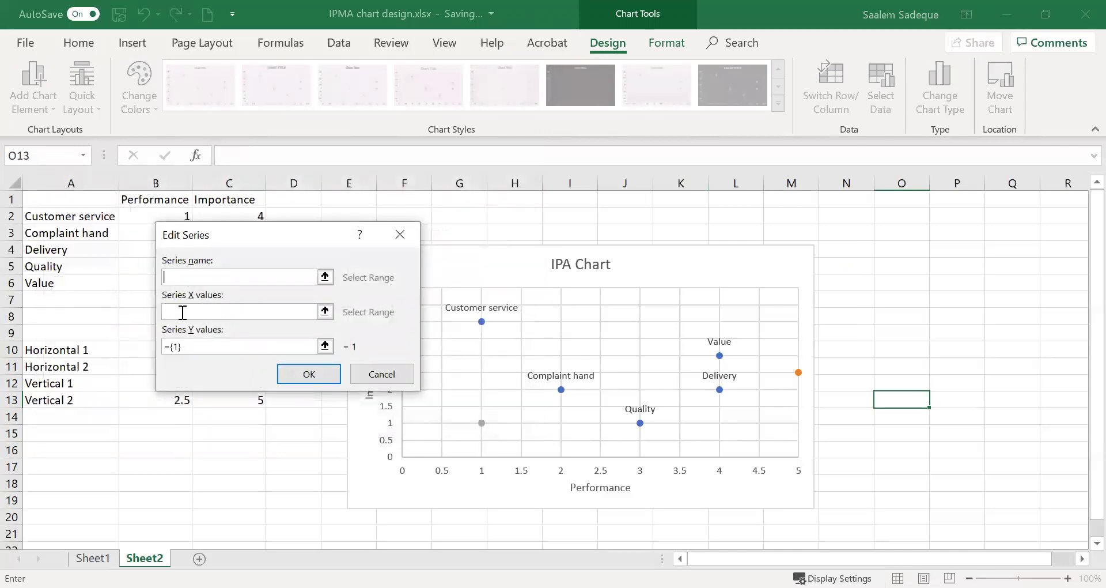
pyautogui.click(325, 312)
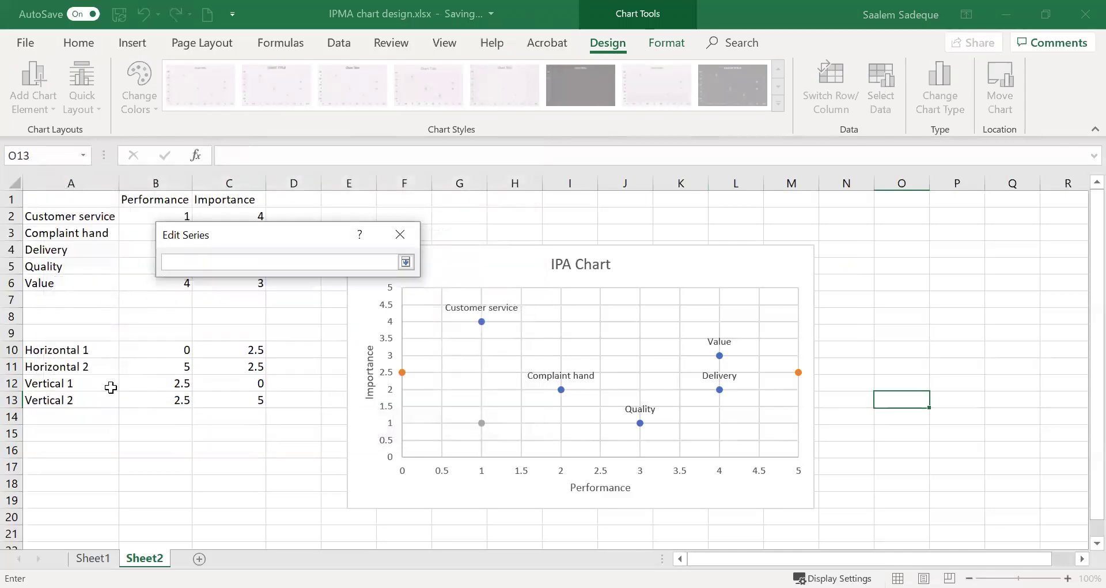
pyautogui.moveTo(163, 382); pyautogui.dragTo(167, 397)
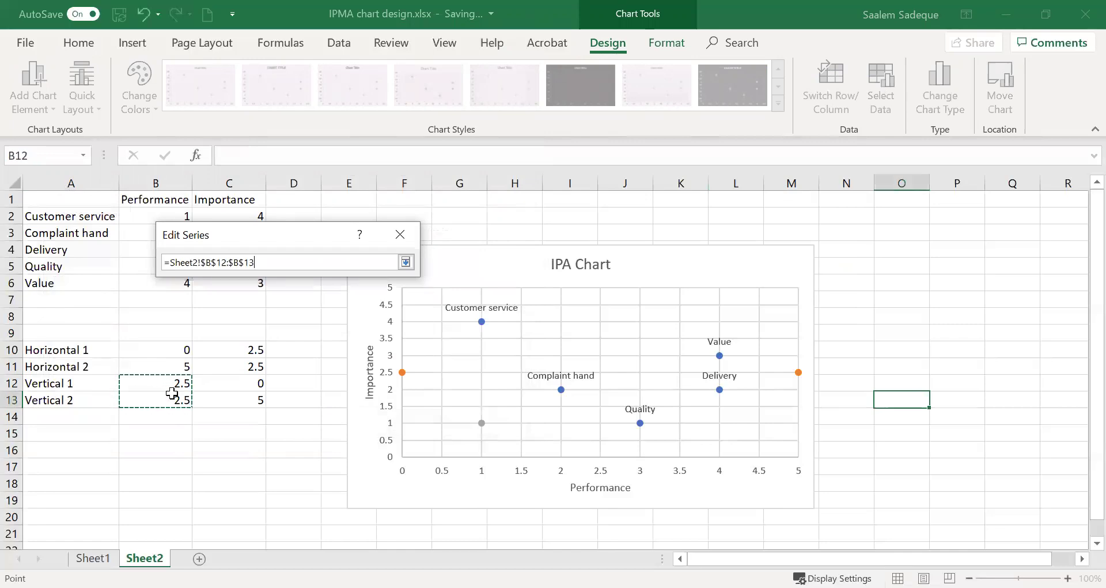
pyautogui.click(405, 262)
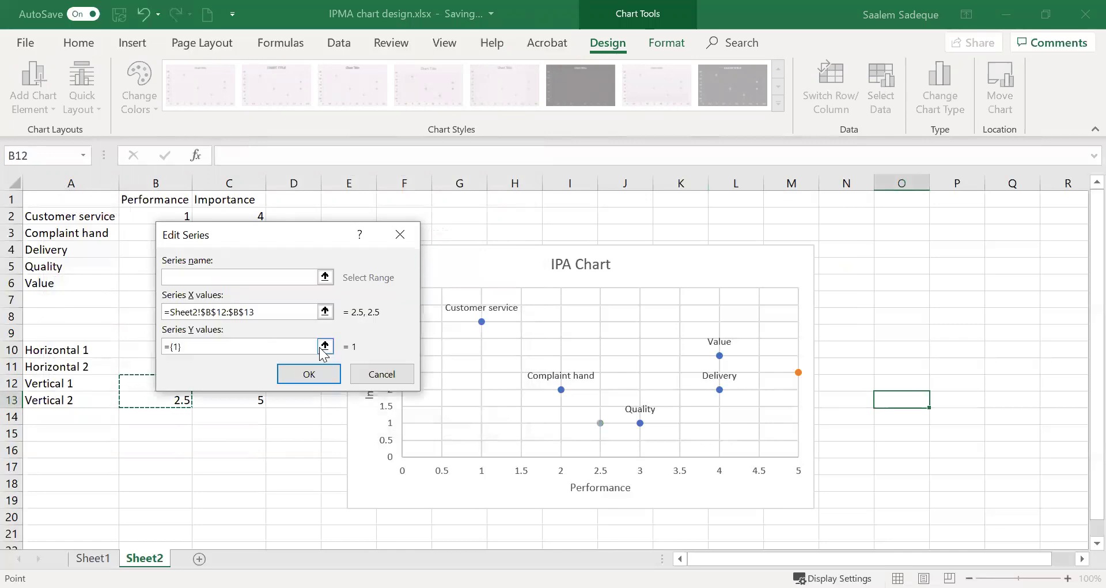
# - Set the third series' Y values to C12:C13 and confirm the Select Data Source changes
pyautogui.click(163, 347)
pyautogui.press('BackSpace')
pyautogui.click(326, 345)
pyautogui.click(256, 387)
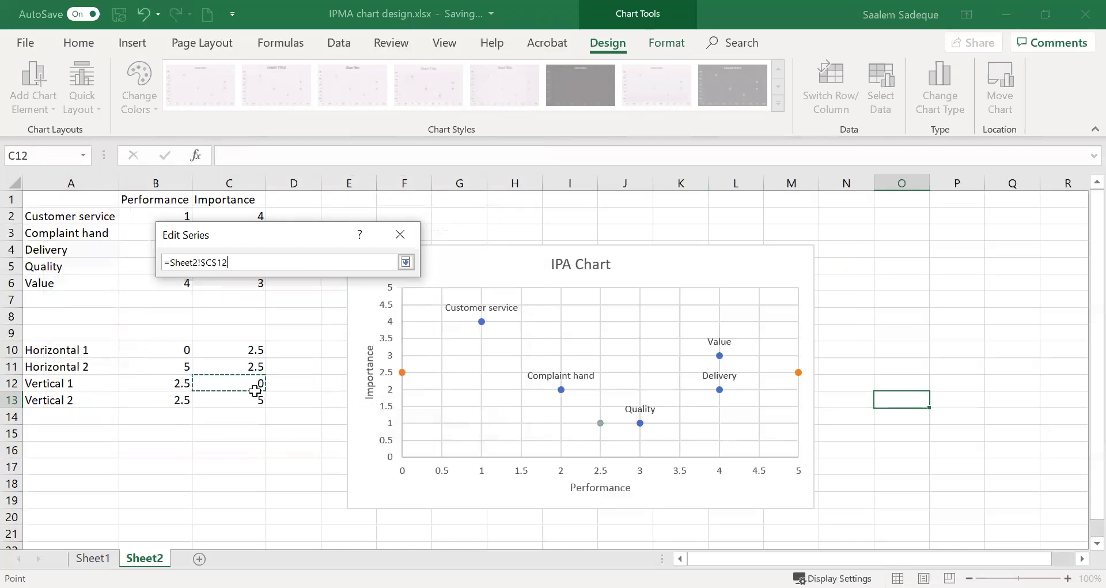
pyautogui.moveTo(256, 390); pyautogui.dragTo(255, 399)
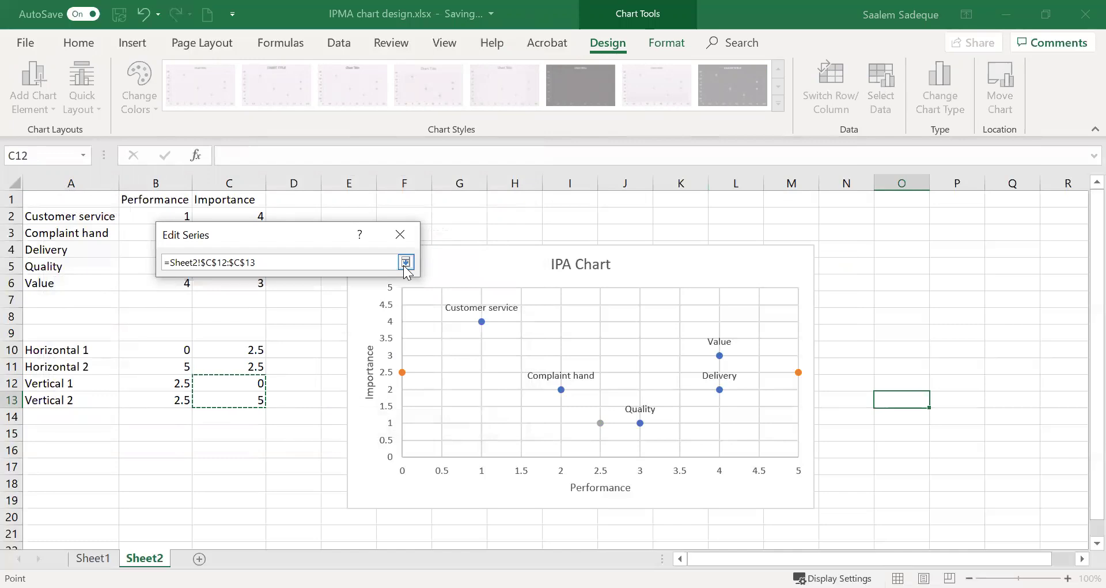
pyautogui.click(406, 262)
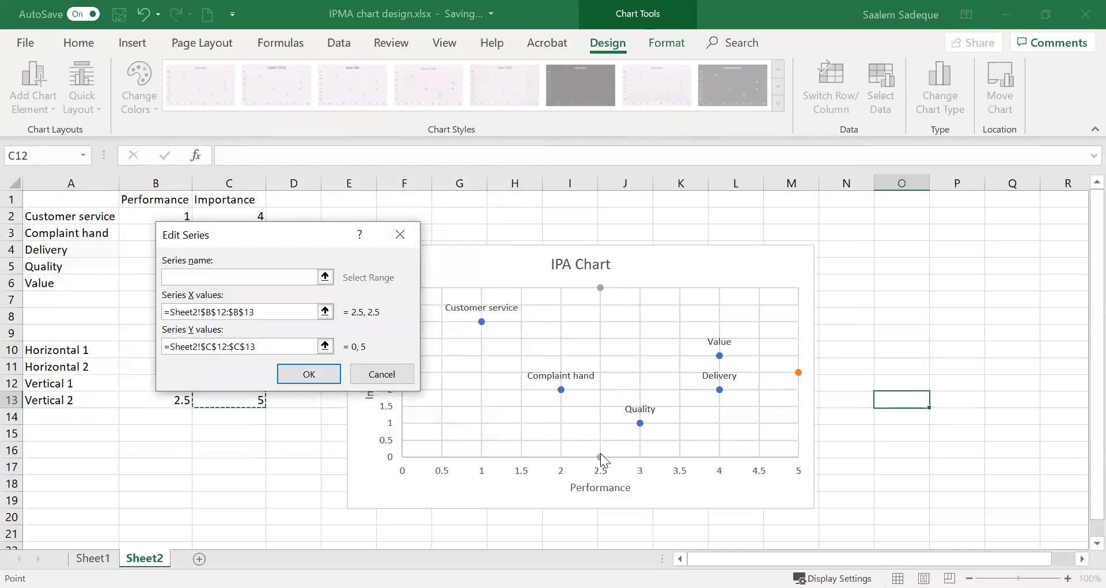
pyautogui.click(320, 374)
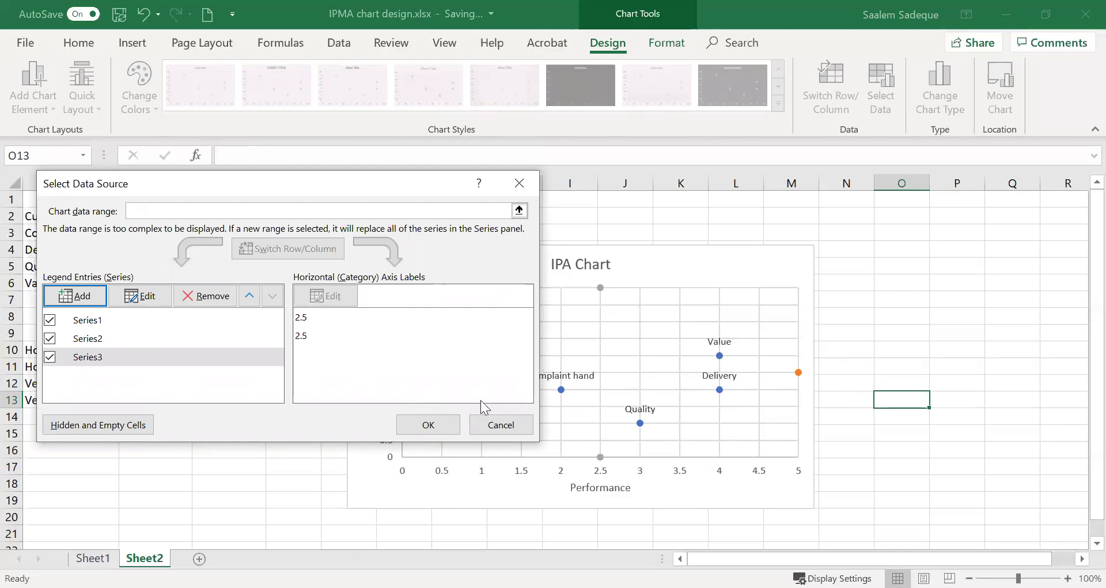
pyautogui.click(423, 425)
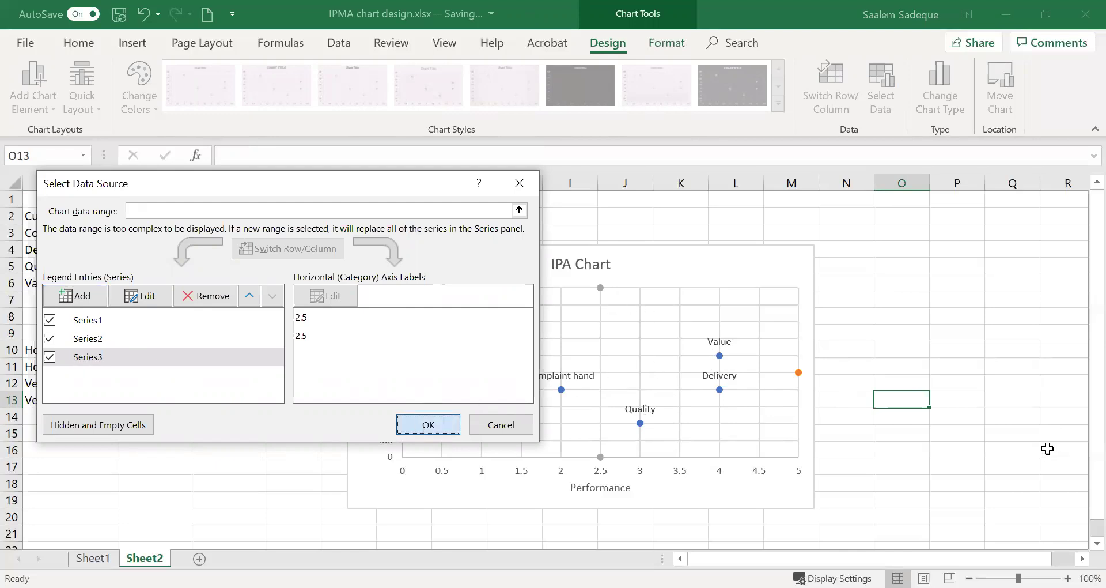
pyautogui.click(974, 419)
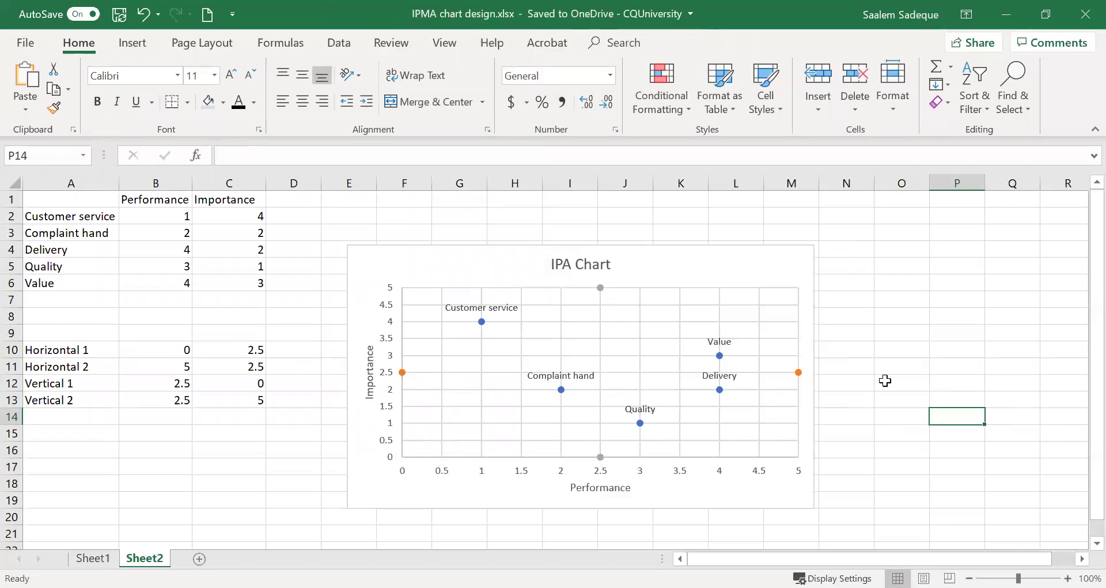
pyautogui.click(667, 262)
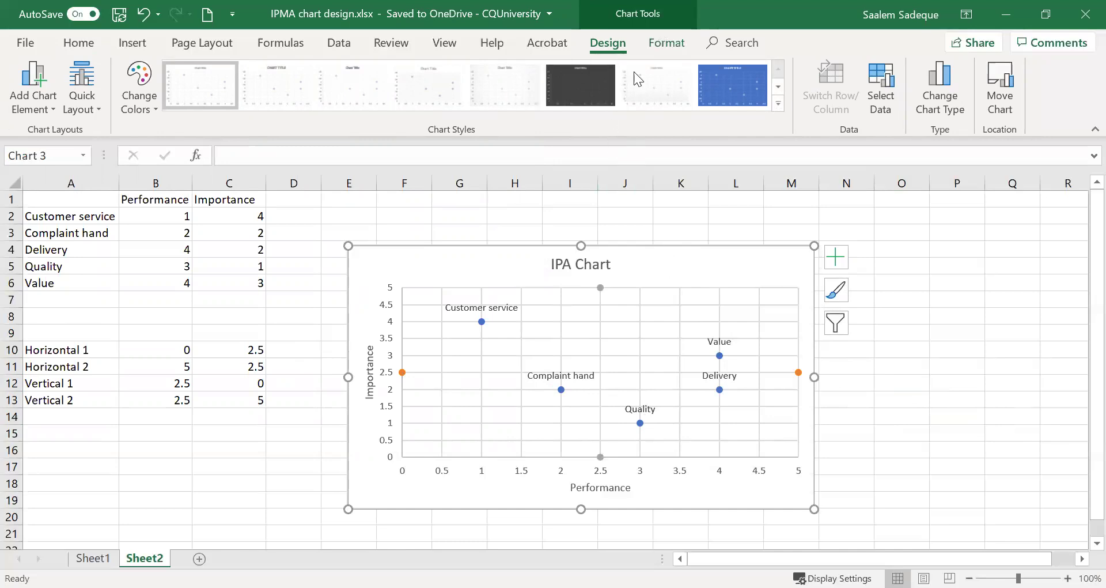
pyautogui.click(929, 106)
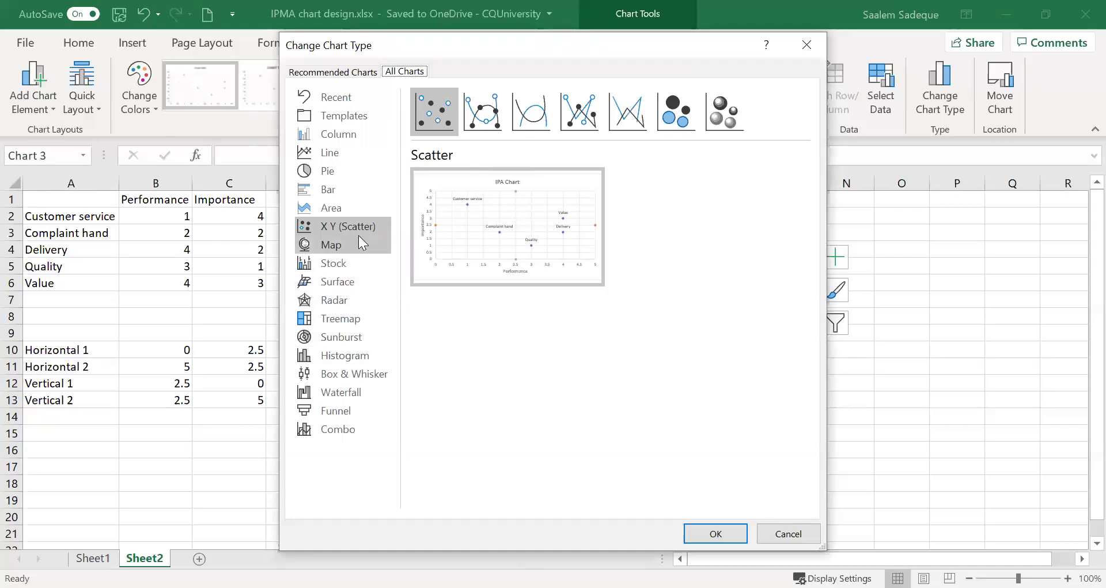
pyautogui.click(482, 124)
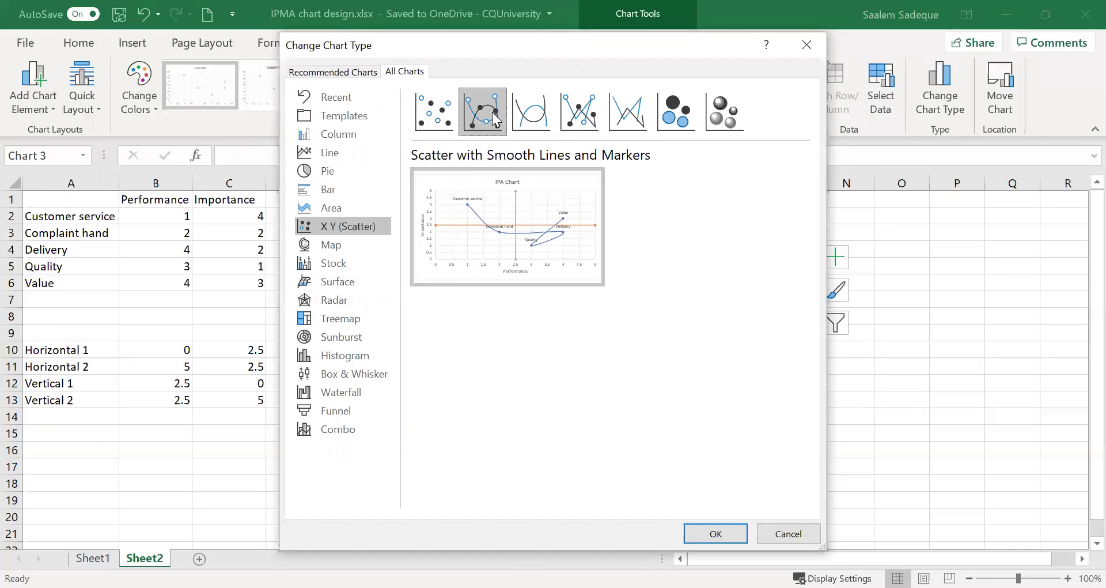
pyautogui.click(455, 109)
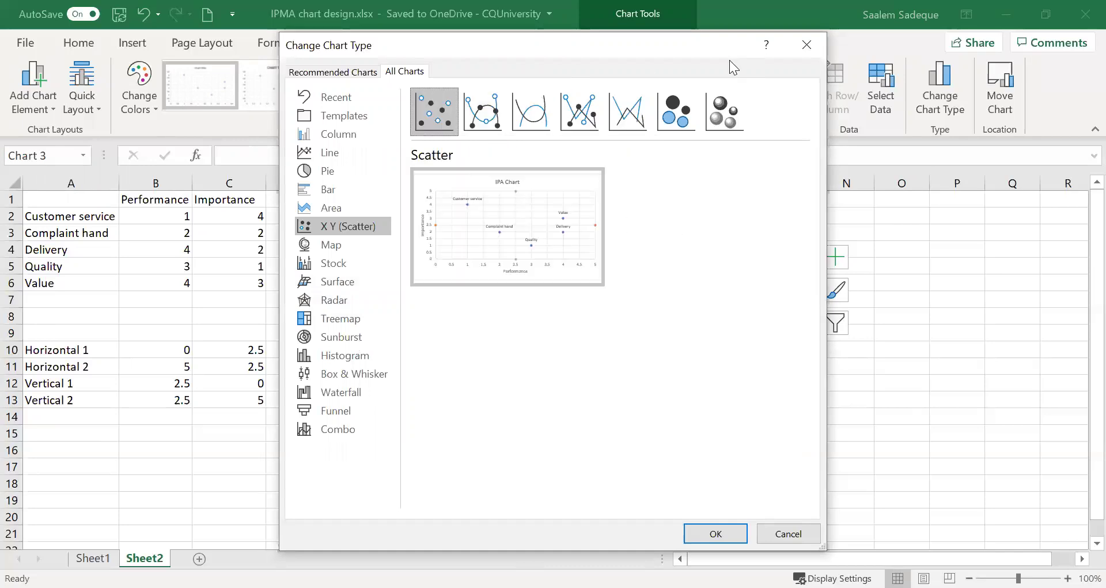
pyautogui.click(356, 71)
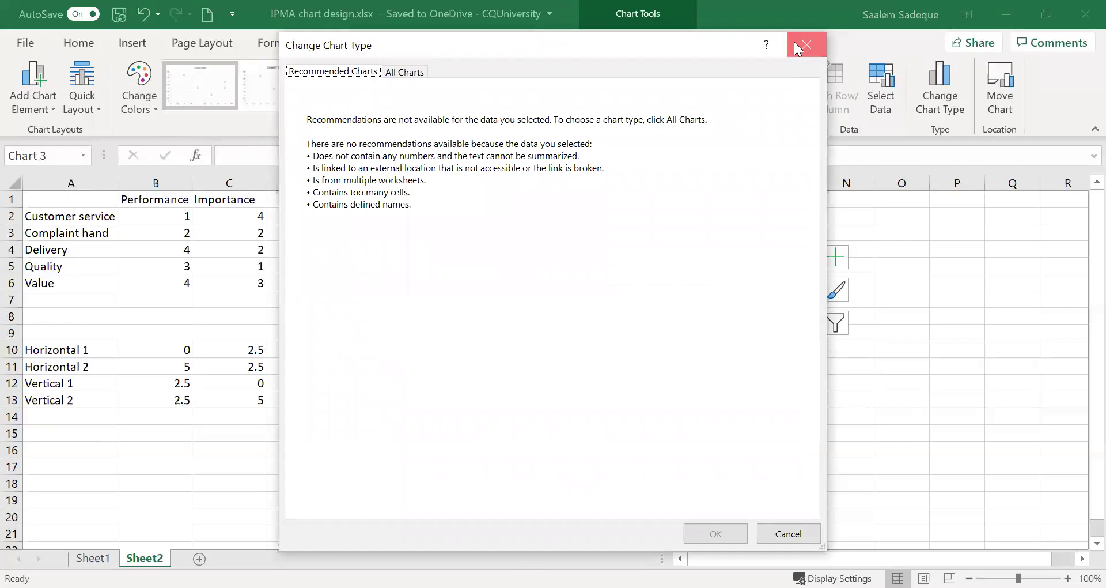
pyautogui.click(805, 45)
pyautogui.click(940, 314)
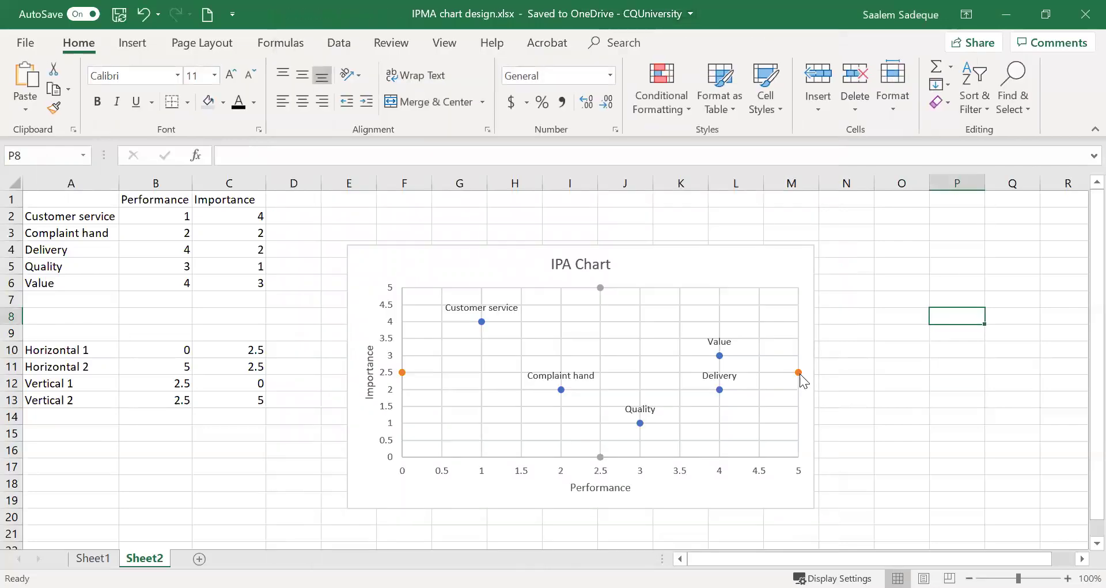
pyautogui.click(799, 373)
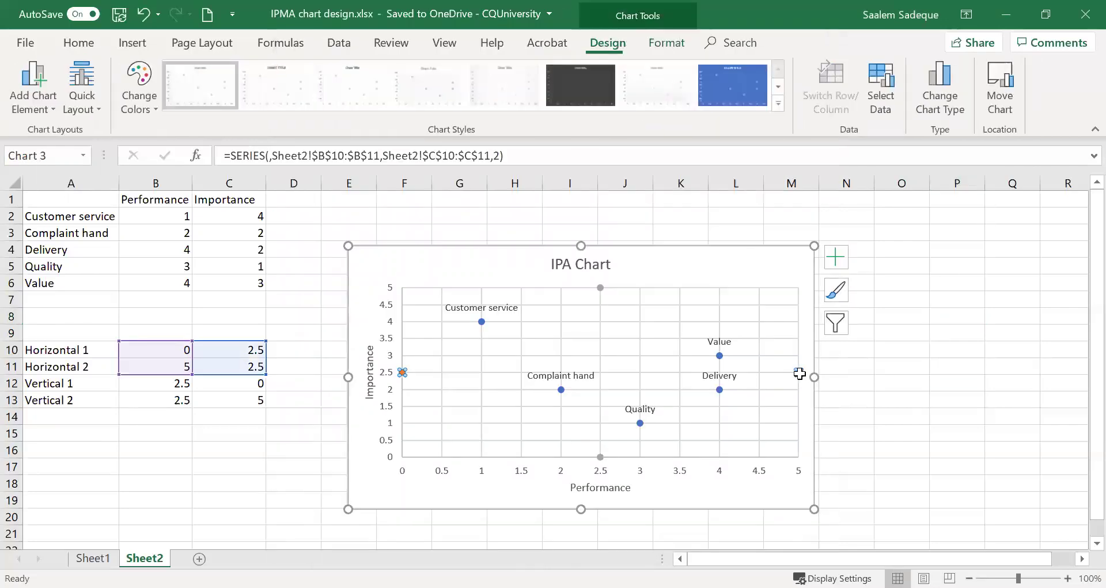
pyautogui.click(940, 104)
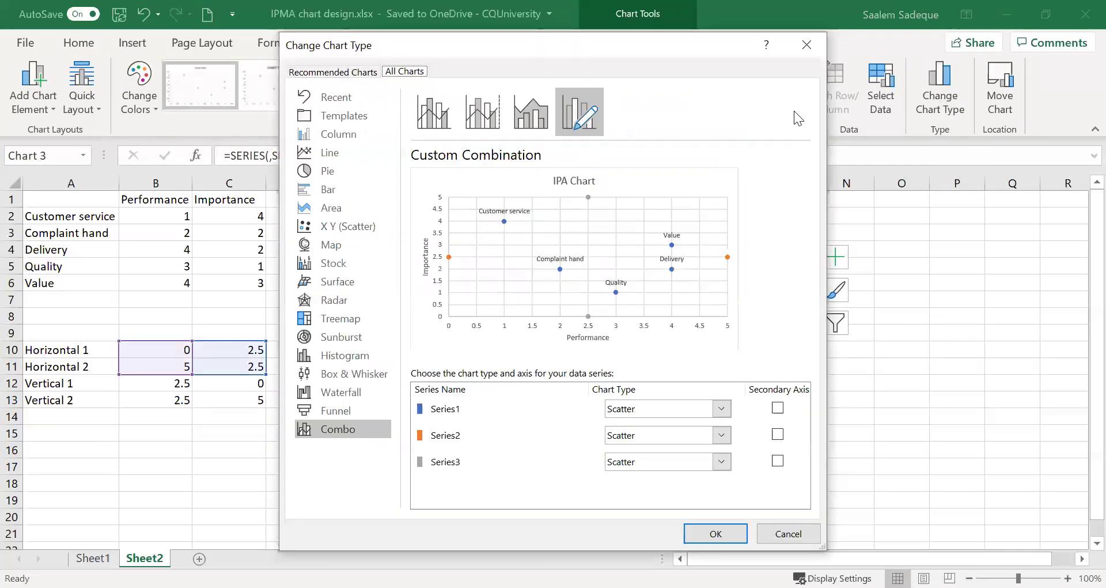
pyautogui.click(801, 46)
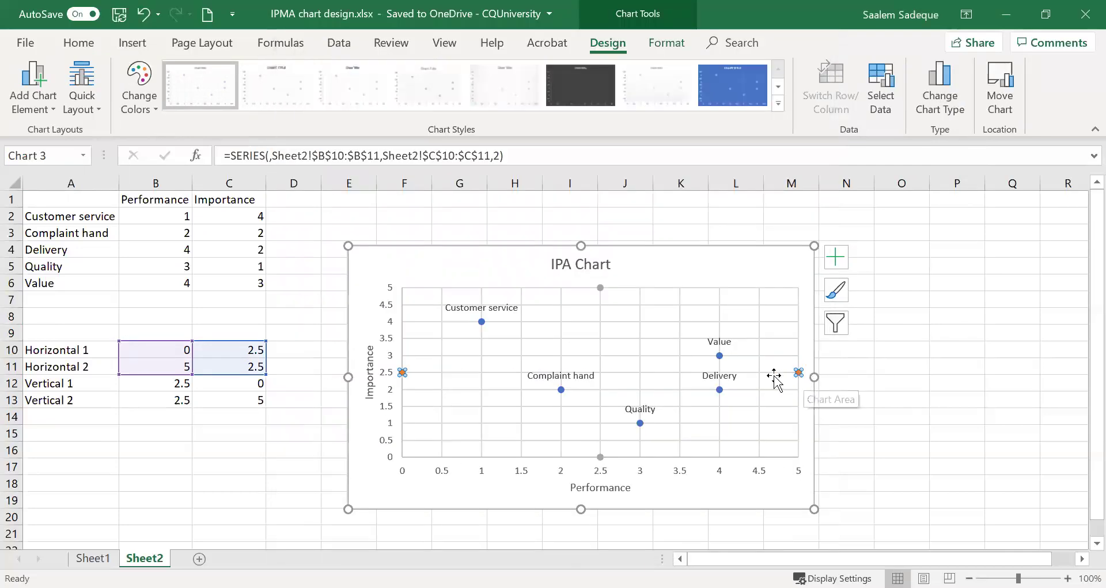
pyautogui.click(899, 363)
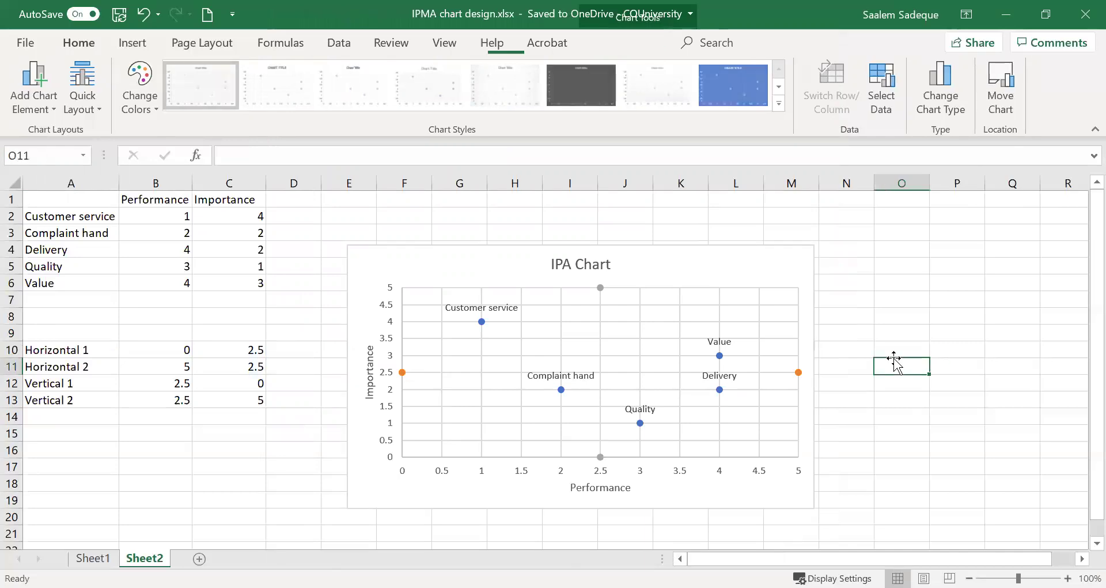
pyautogui.click(799, 372)
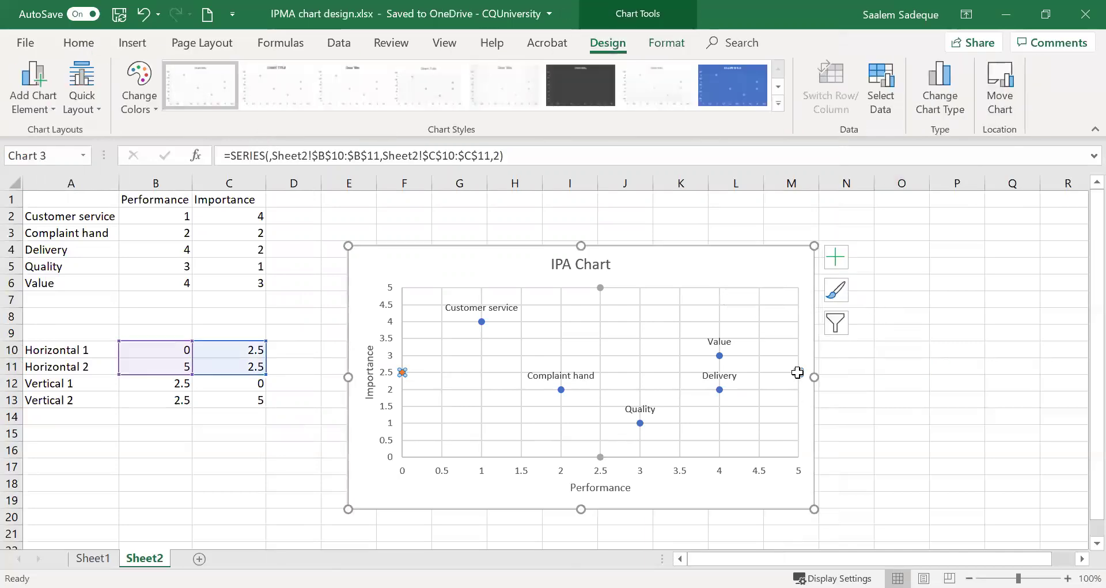
# - Change Series2 and Series3 to Scatter with Smooth Lines and Markers in the Combo chart type
pyautogui.click(940, 110)
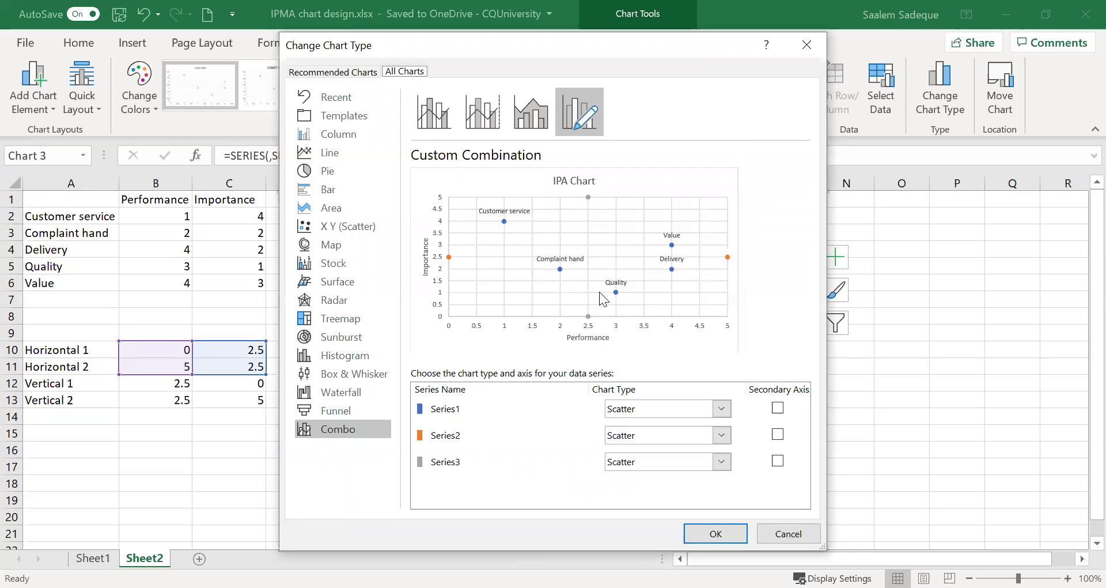
pyautogui.click(721, 436)
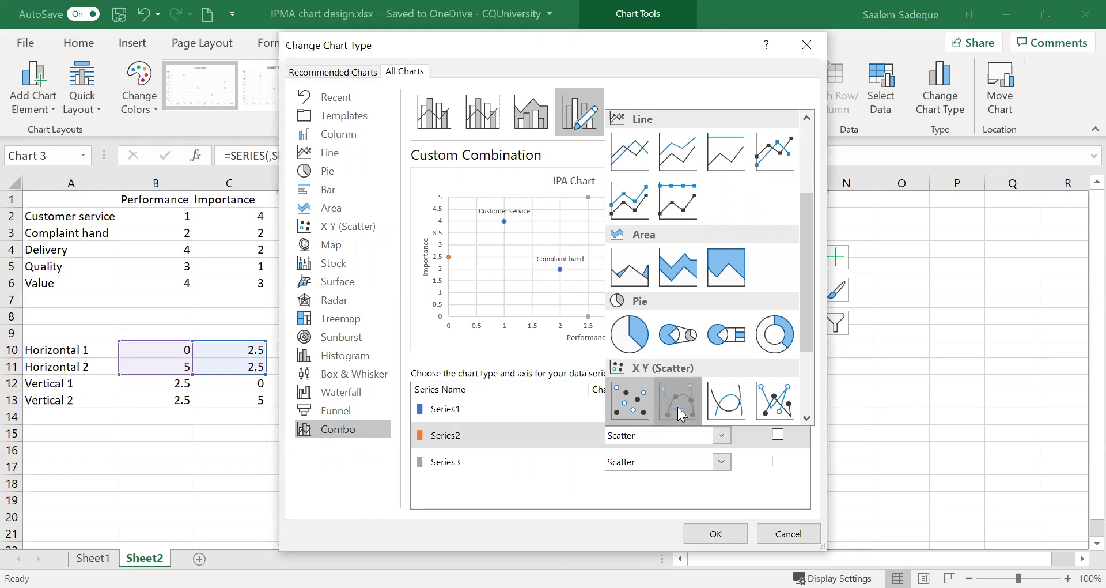
pyautogui.click(678, 406)
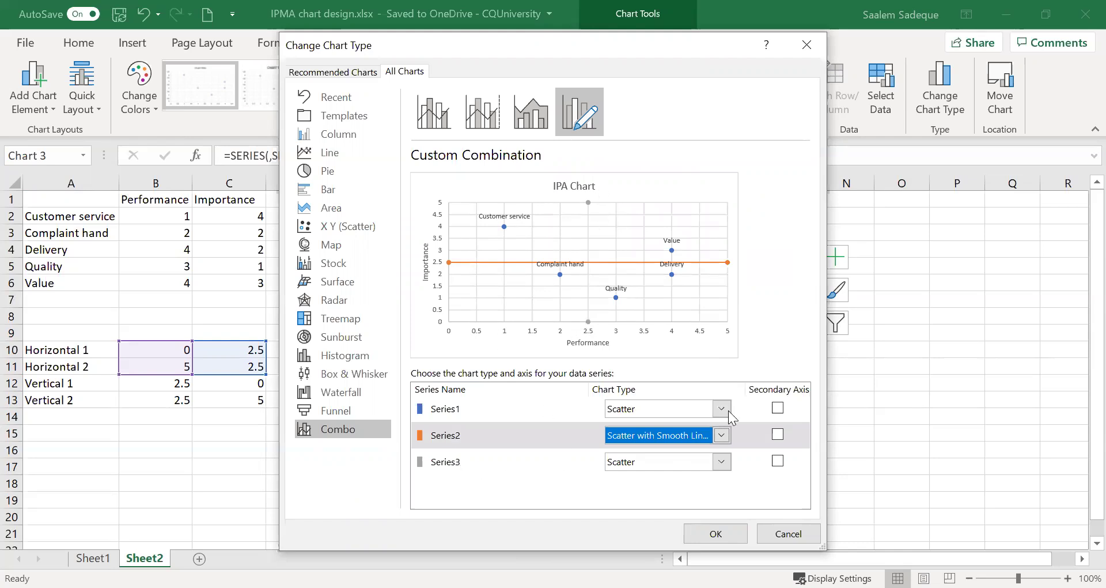
pyautogui.click(726, 463)
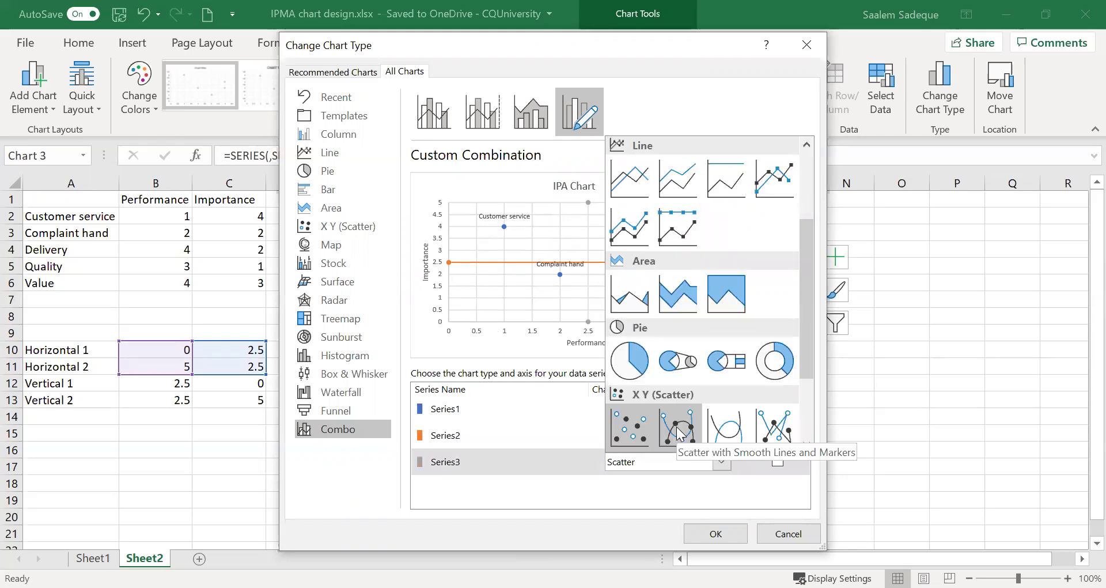
pyautogui.click(678, 429)
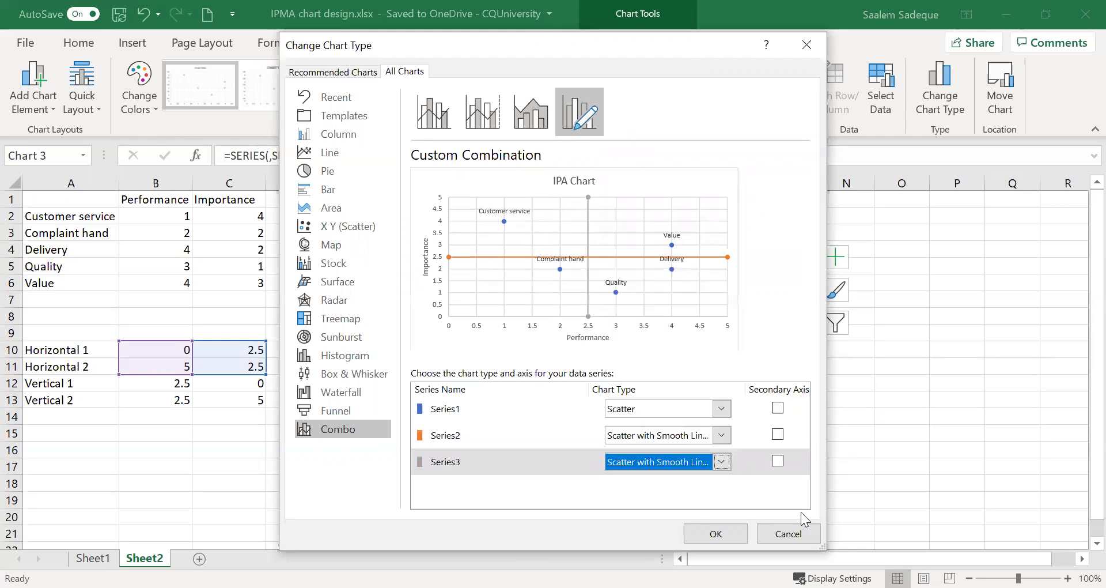
pyautogui.press('Return')
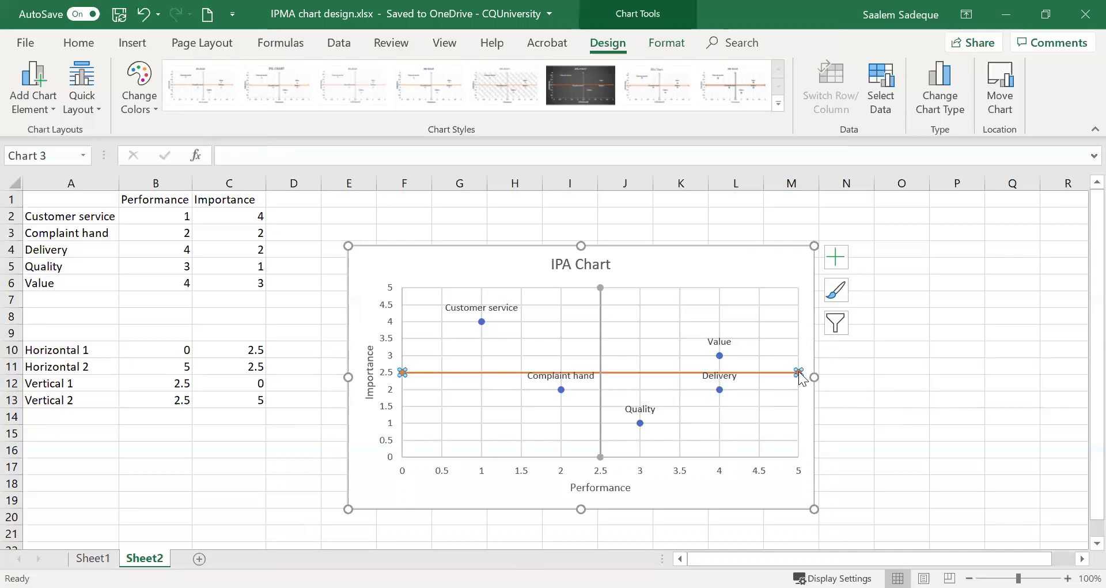
# - Apply Colorful Palette 3 to the IPA chart, then view the finished chart on Sheet1
pyautogui.click(799, 373)
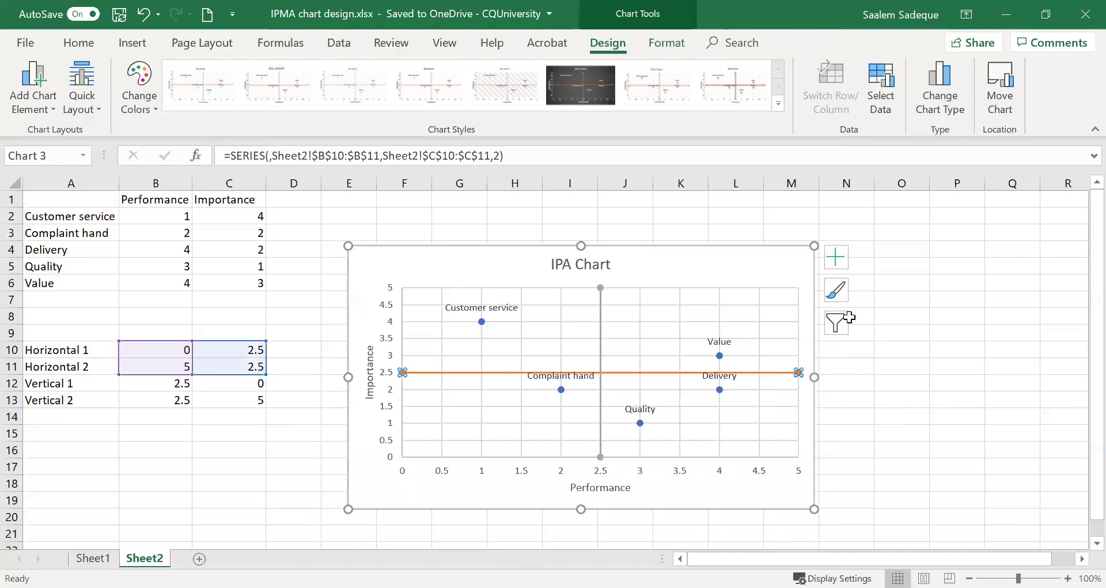
pyautogui.click(839, 293)
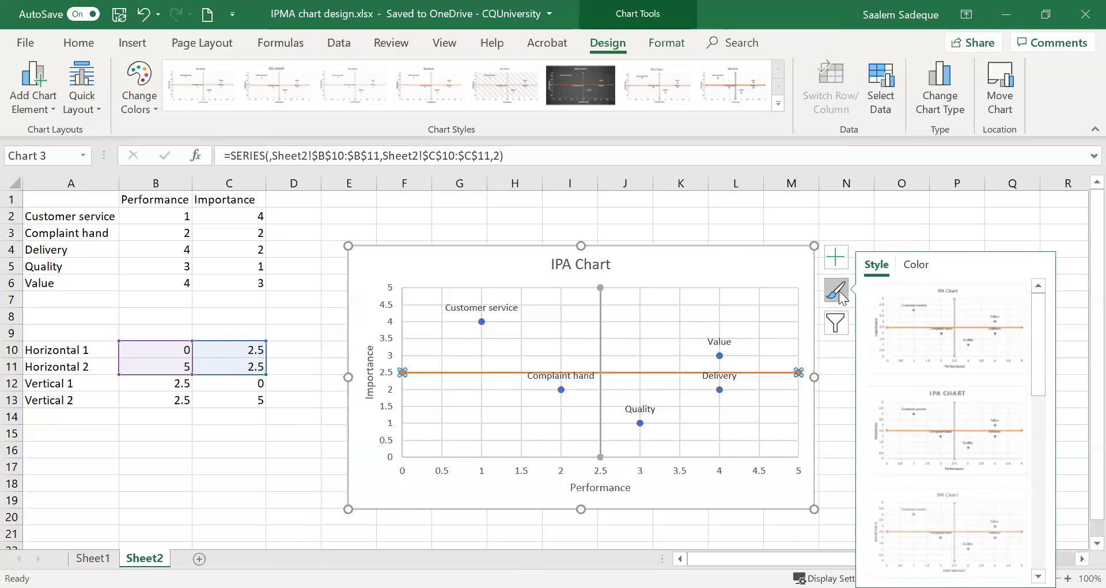
pyautogui.click(916, 265)
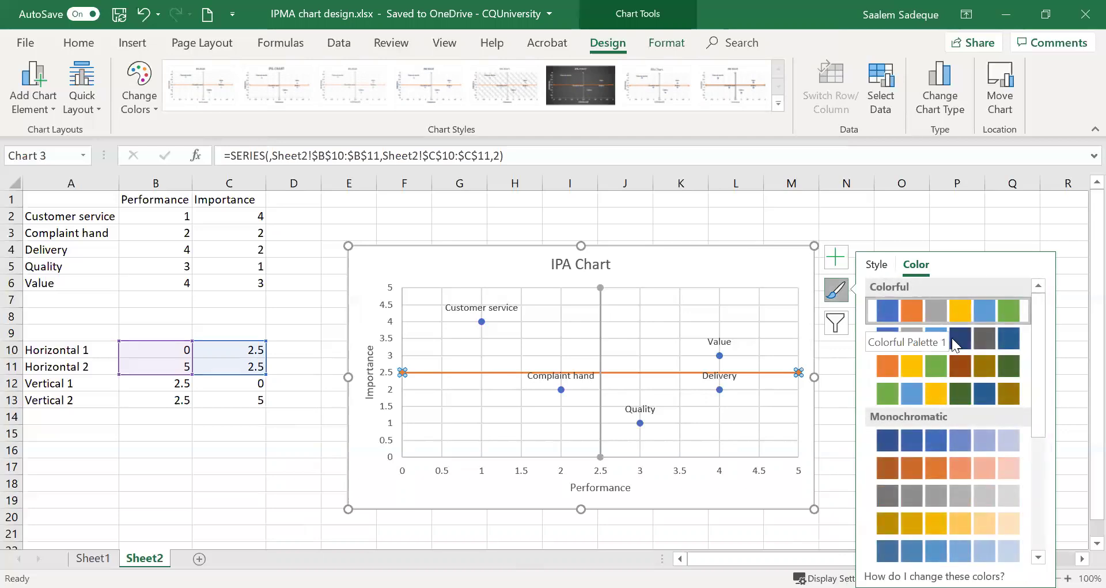
pyautogui.click(948, 362)
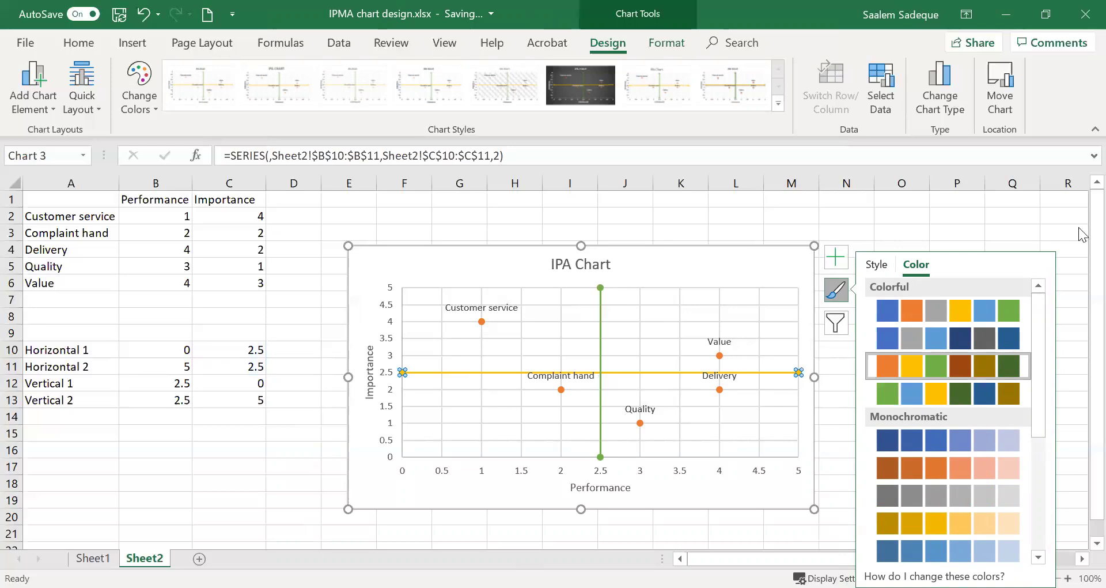
pyautogui.press('Escape')
pyautogui.press('Escape')
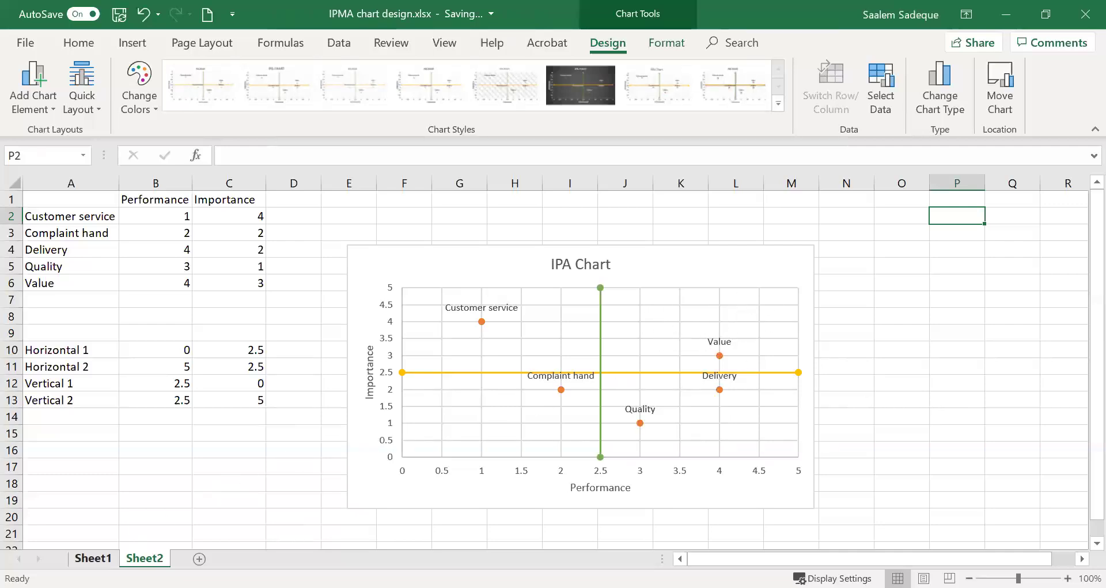
pyautogui.click(92, 557)
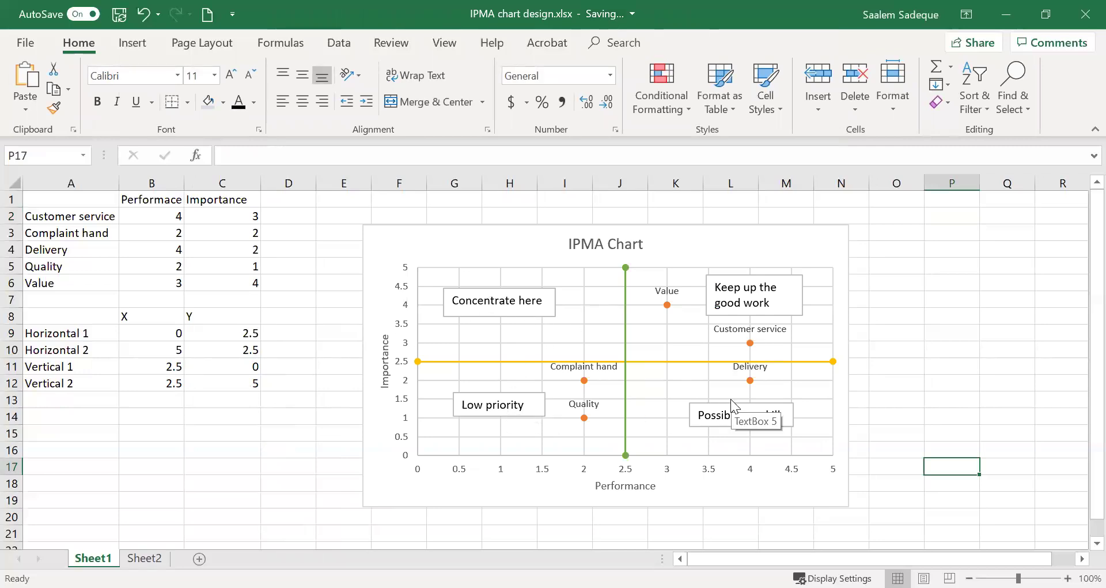
pyautogui.click(152, 558)
pyautogui.click(364, 253)
pyautogui.moveTo(348, 245); pyautogui.dragTo(336, 217)
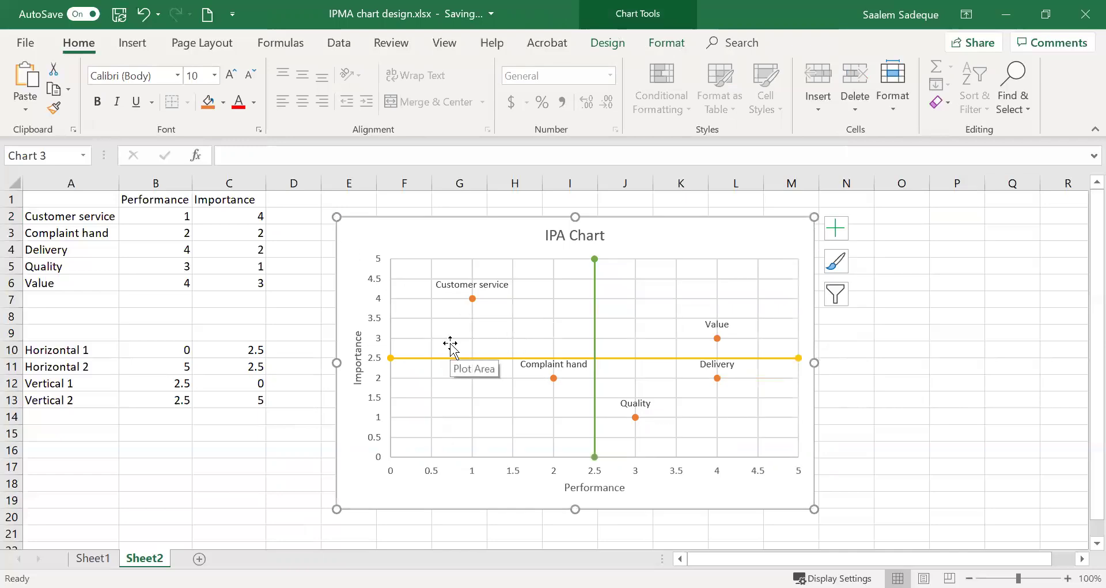
# - Draw a text box in the chart's upper-left quadrant
pyautogui.click(137, 46)
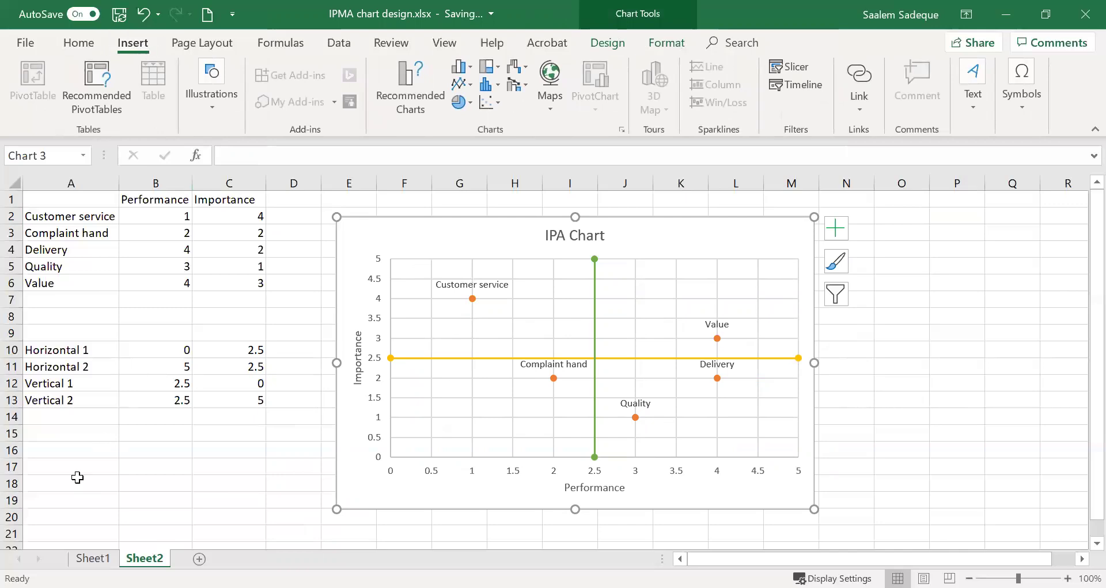
pyautogui.click(92, 557)
pyautogui.click(145, 557)
pyautogui.click(977, 85)
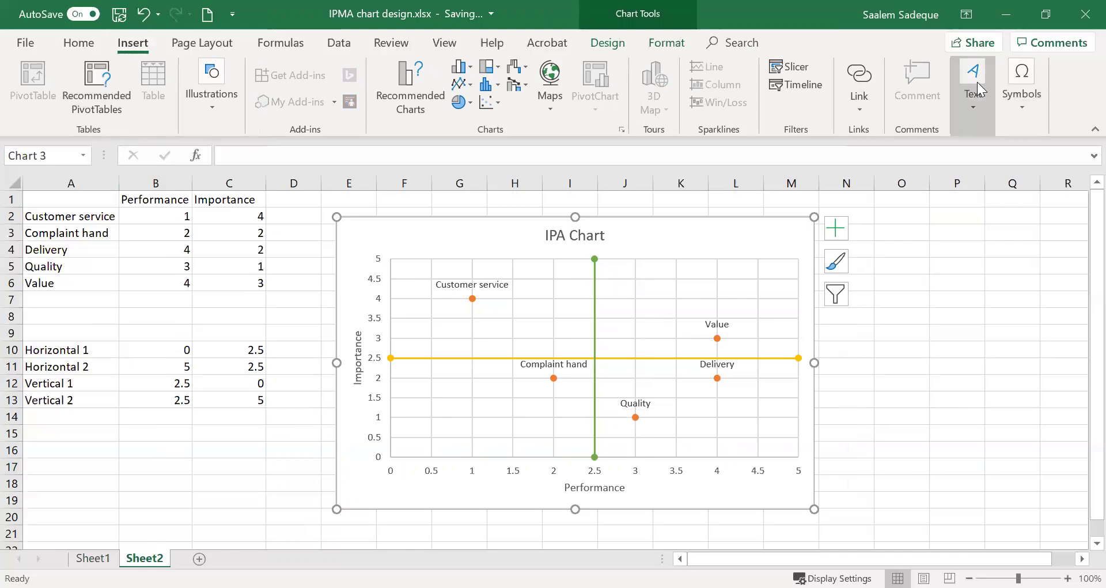
pyautogui.click(976, 82)
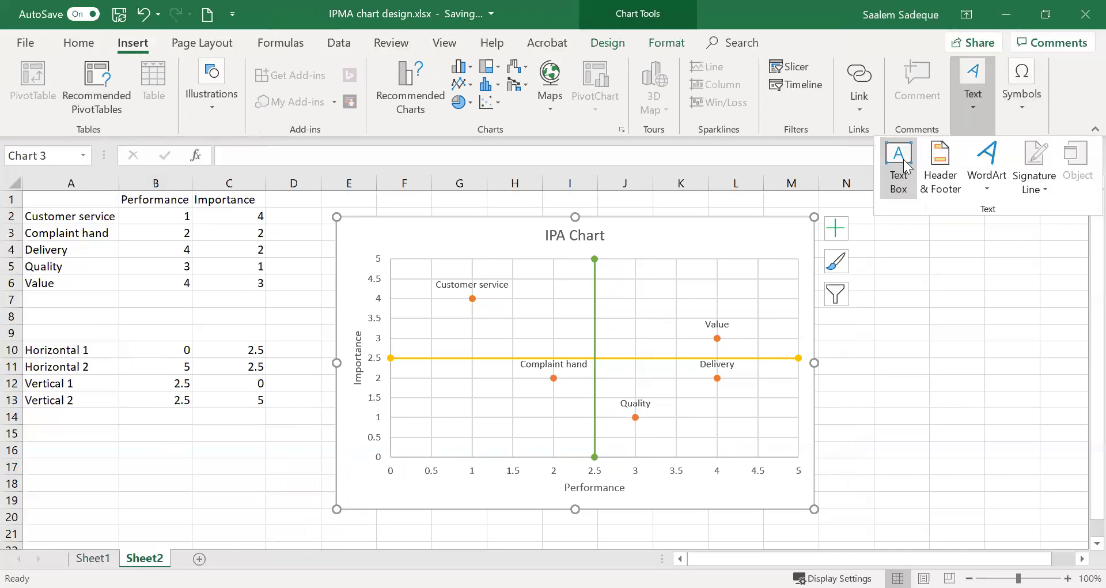
pyautogui.click(906, 166)
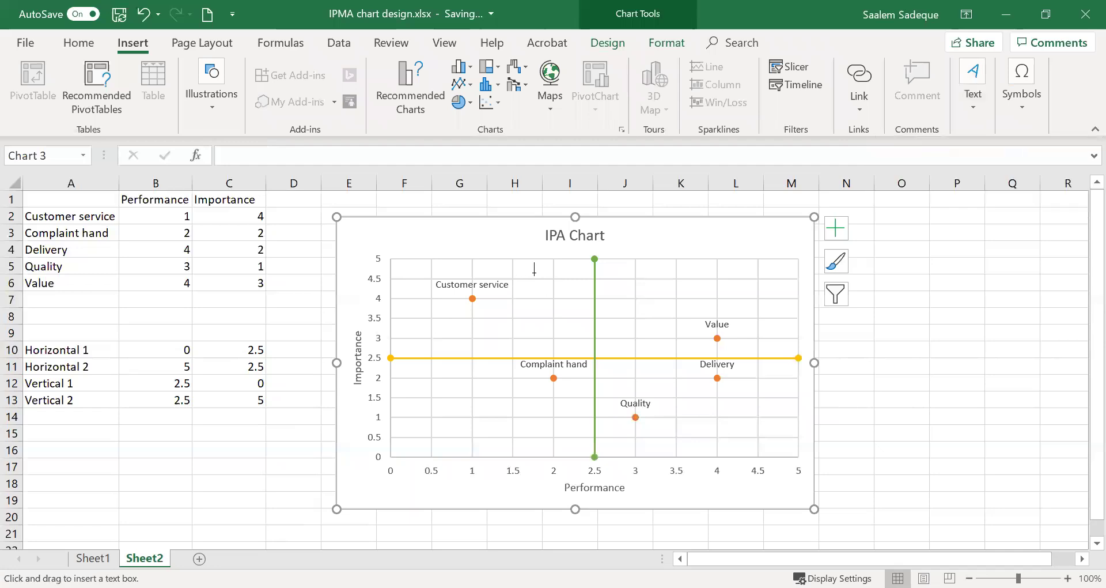
pyautogui.moveTo(411, 319); pyautogui.dragTo(542, 348)
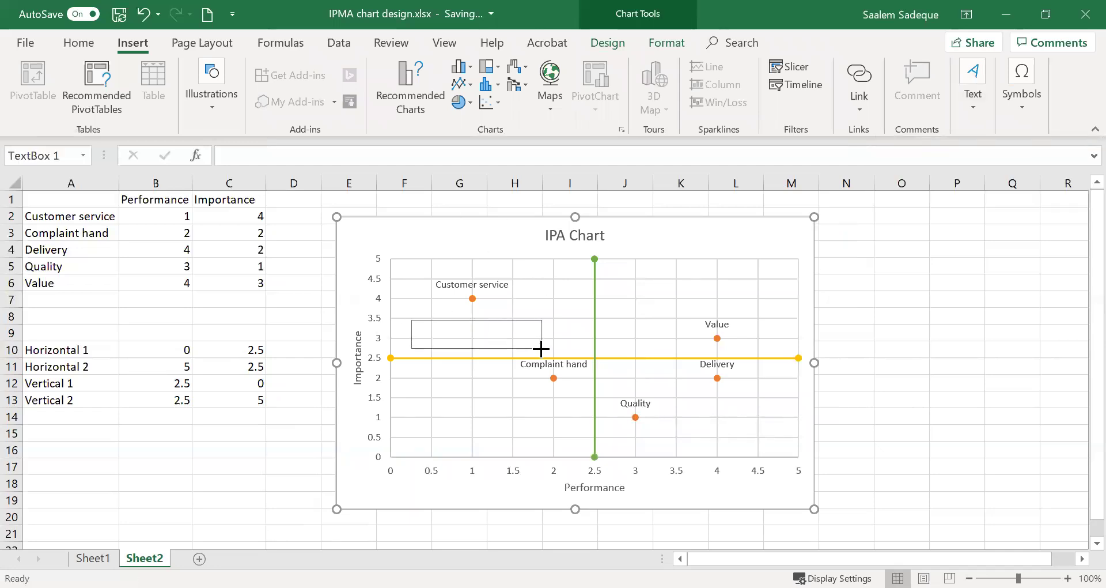
# - Type 'Concentrate here' into the text box and make the box narrower
pyautogui.click(92, 558)
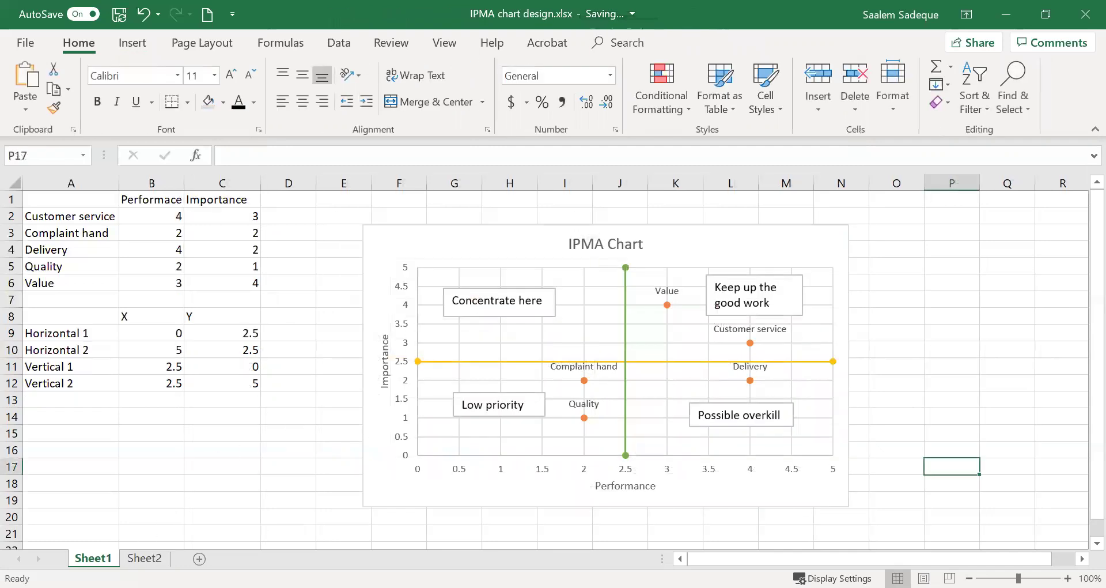
pyautogui.click(144, 557)
pyautogui.write('Conce')
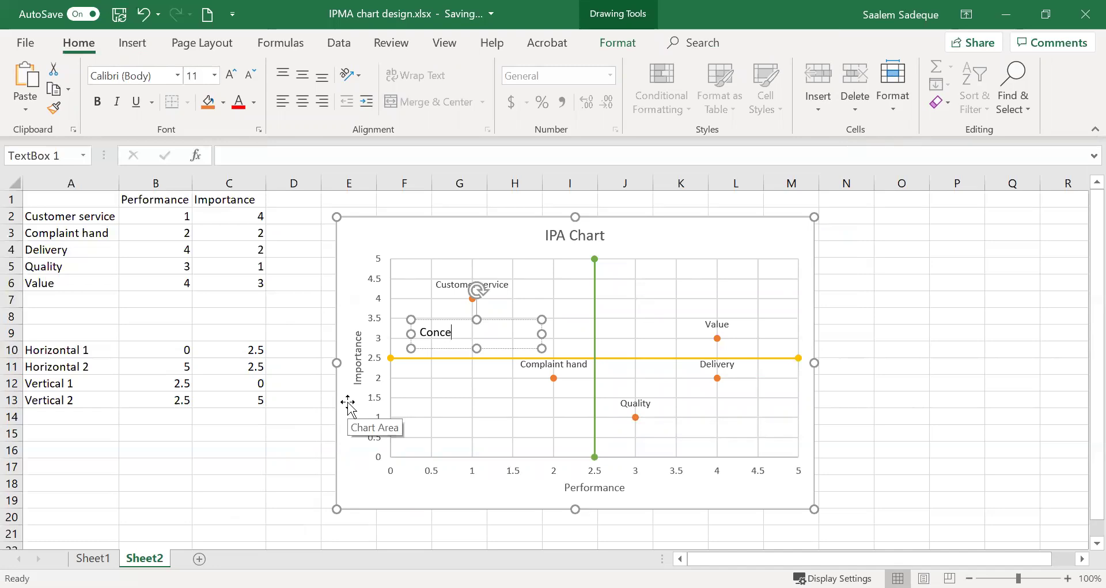
pyautogui.write('ntrate here')
pyautogui.click(651, 295)
pyautogui.click(484, 335)
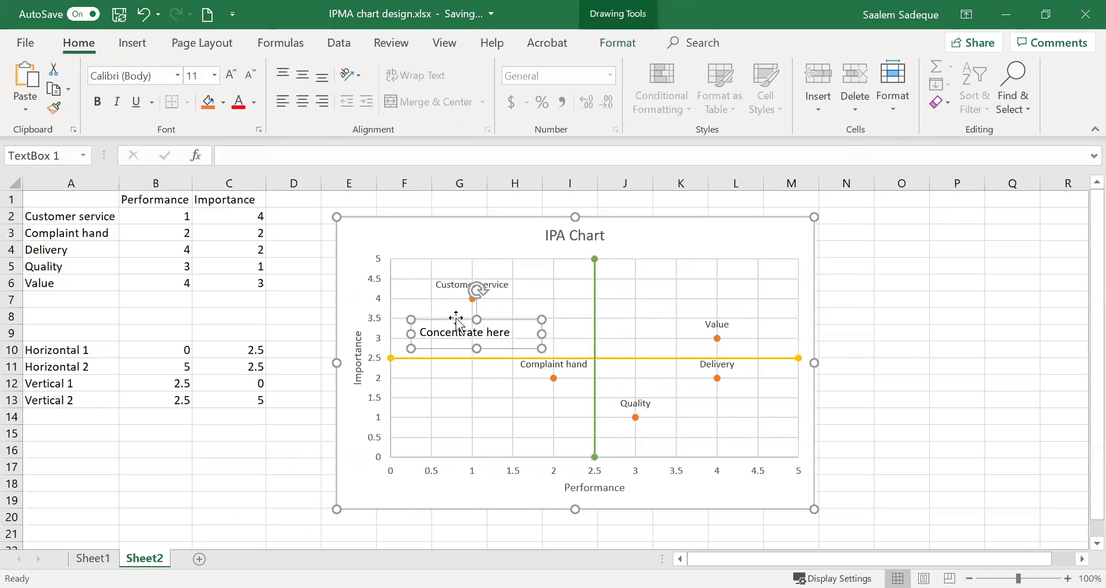
pyautogui.moveTo(542, 333); pyautogui.dragTo(525, 336)
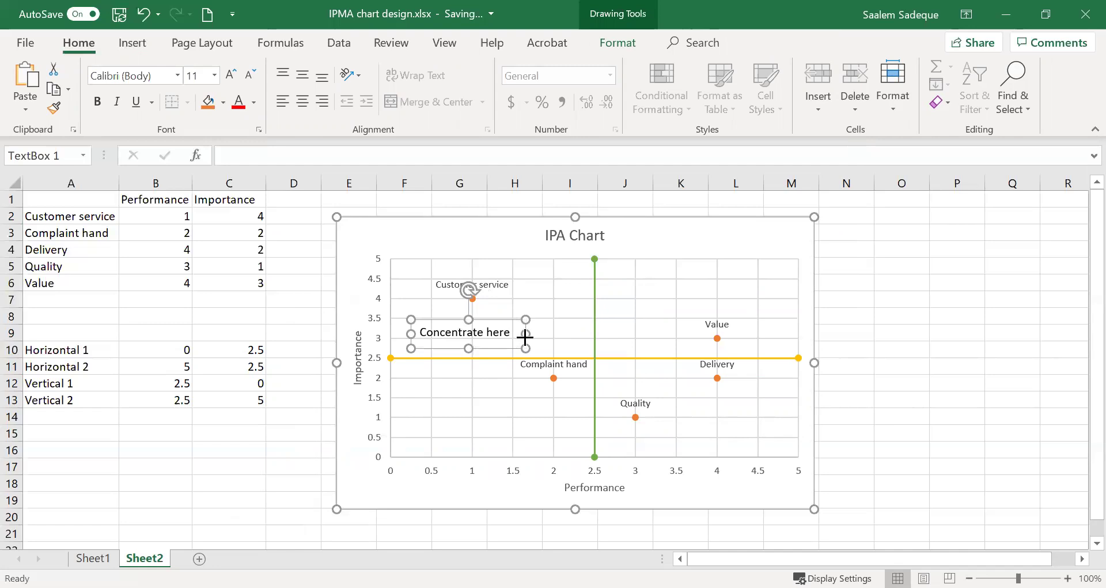
pyautogui.rightClick(525, 333)
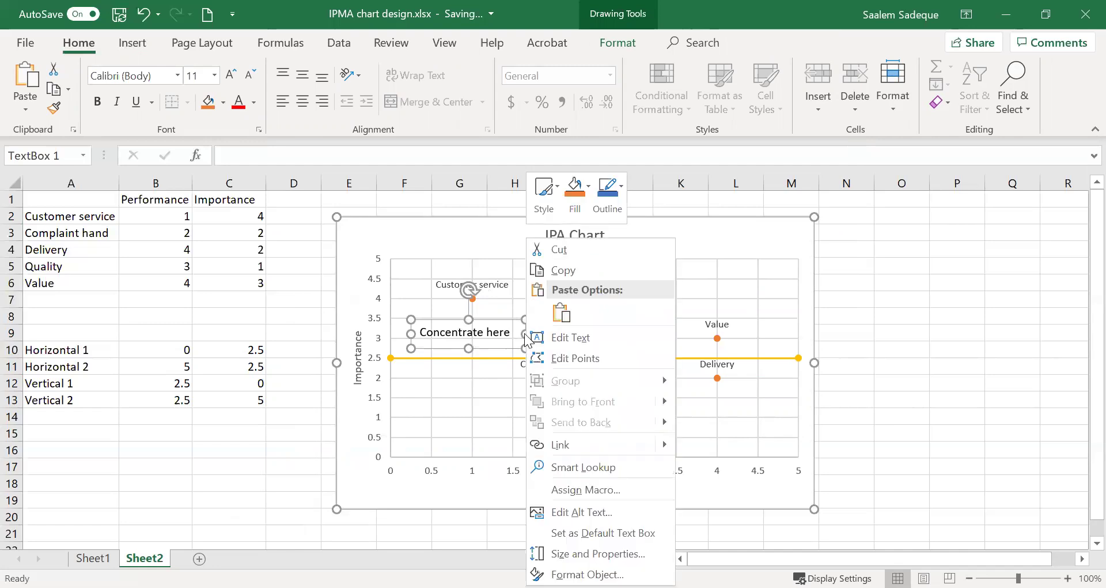
# - Give the Concentrate here box a blue outline with 1½ pt weight
pyautogui.click(610, 197)
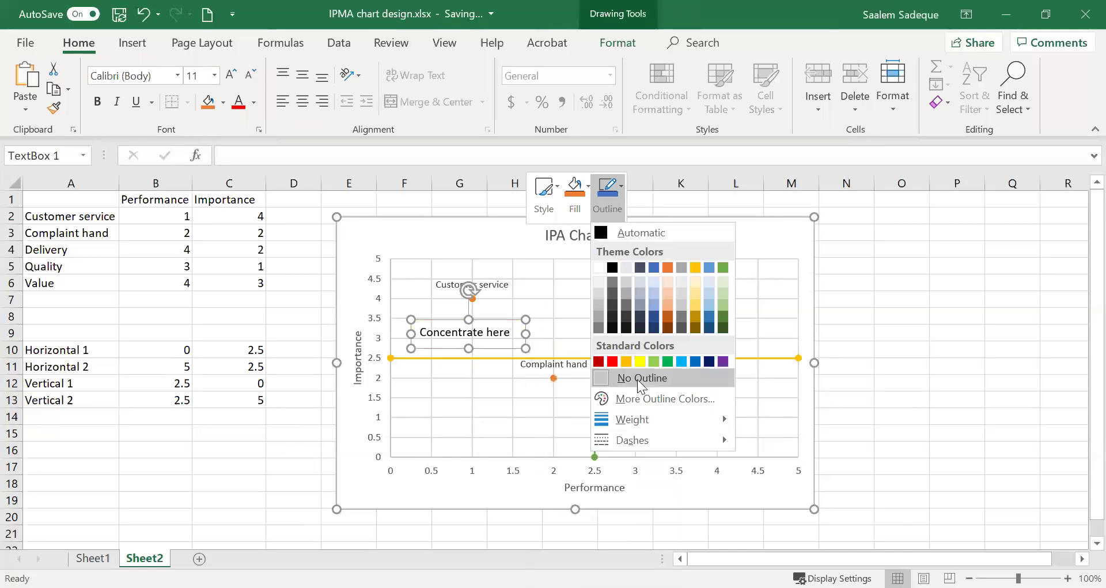
pyautogui.click(653, 268)
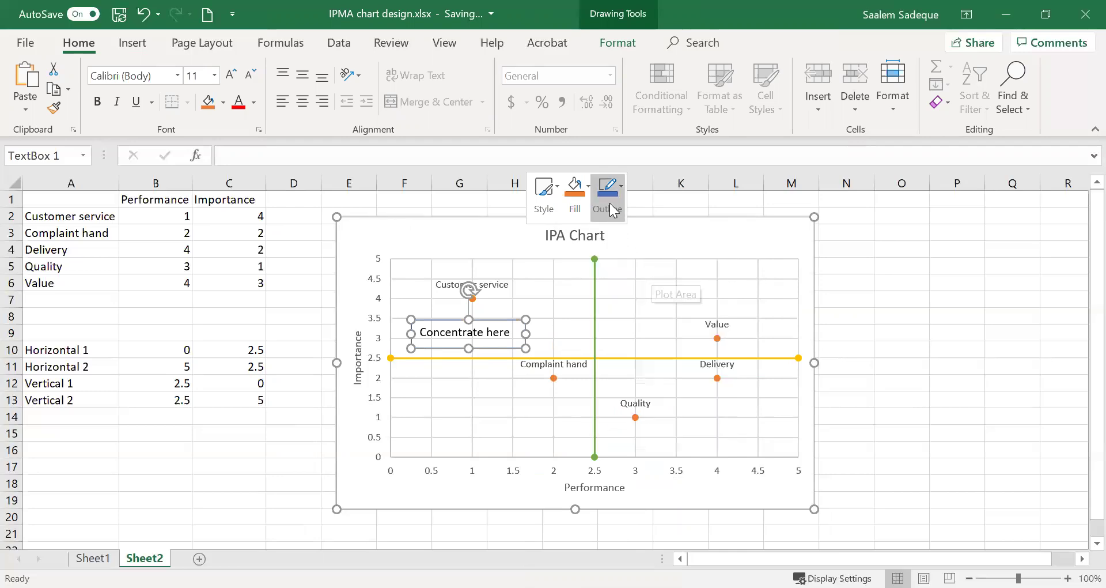
pyautogui.click(549, 197)
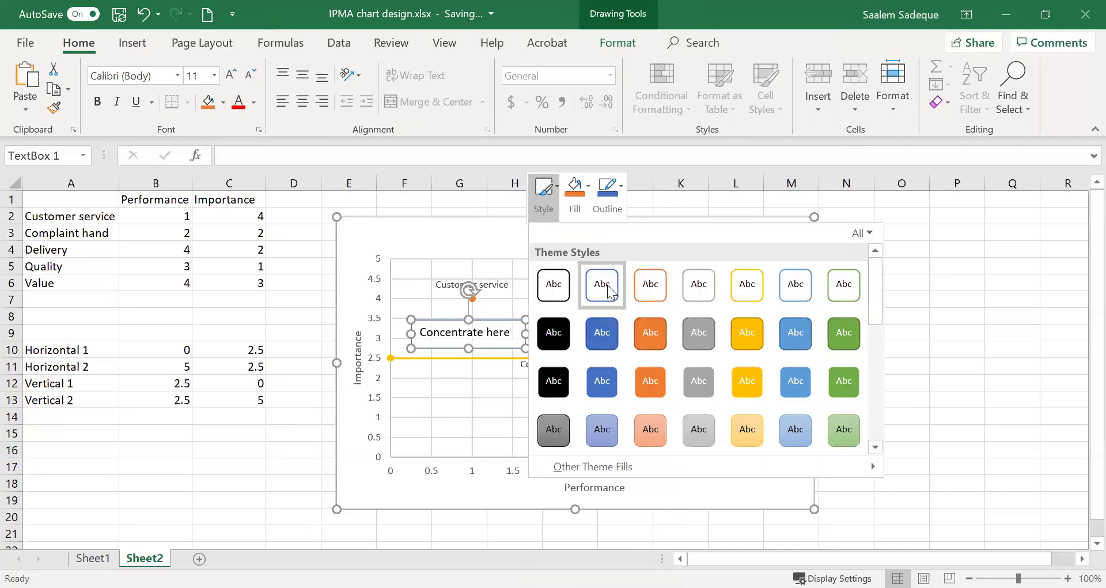
pyautogui.click(600, 284)
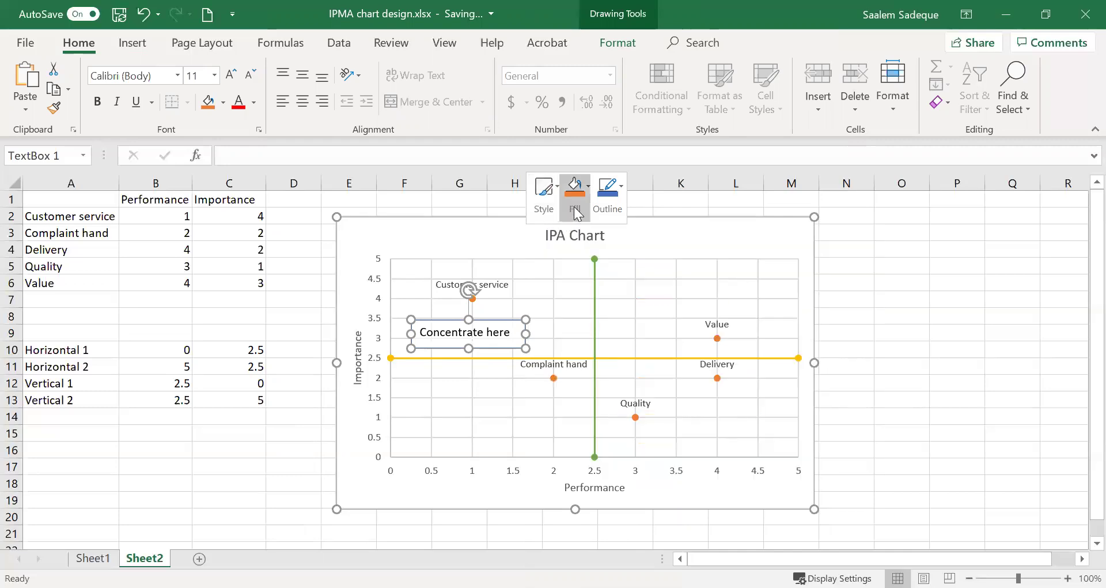
pyautogui.click(574, 212)
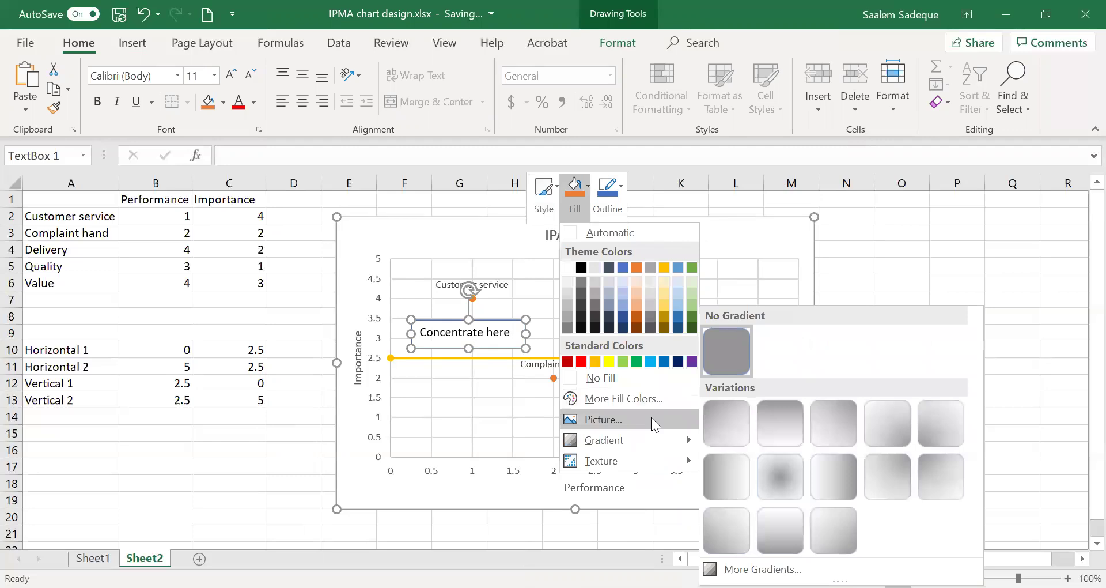
pyautogui.click(612, 205)
pyautogui.moveTo(658, 420)
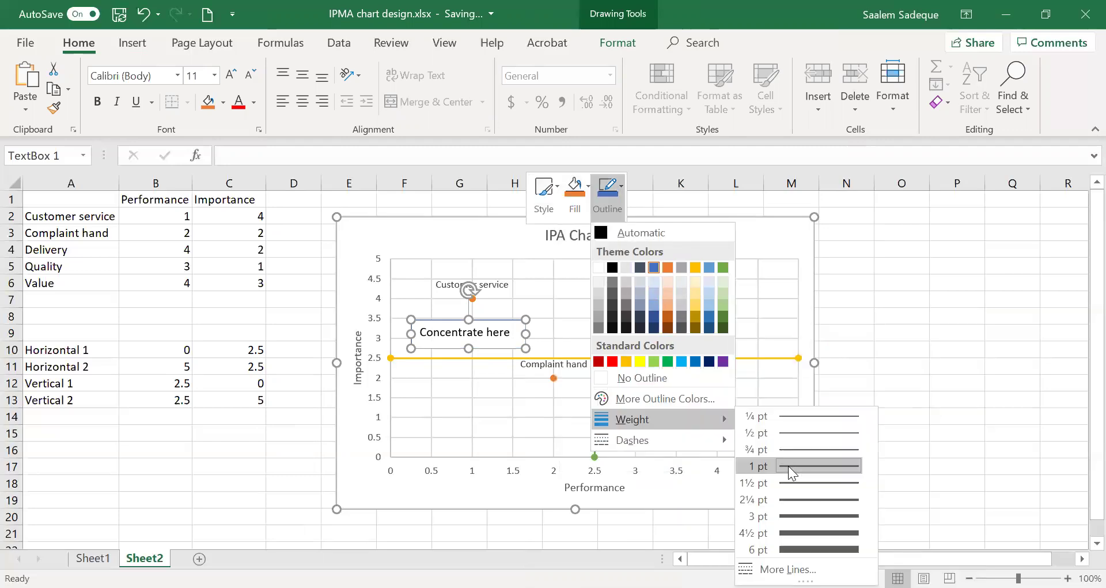
pyautogui.click(793, 482)
pyautogui.click(870, 372)
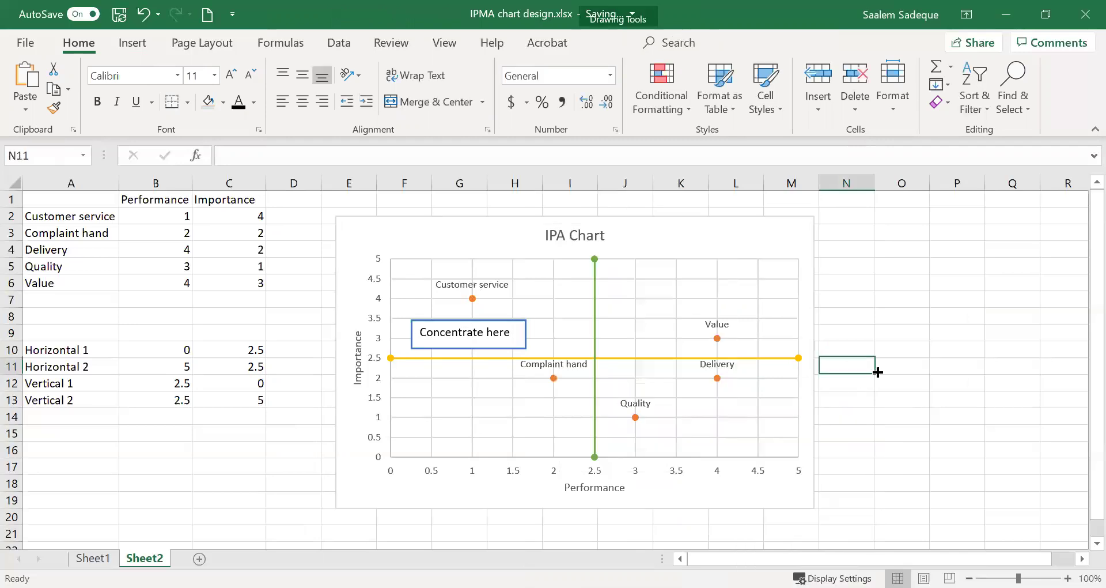
pyautogui.click(468, 319)
# - Paste a copy of the Concentrate here box into the upper-right quadrant near Value
pyautogui.moveTo(505, 320); pyautogui.dragTo(499, 317)
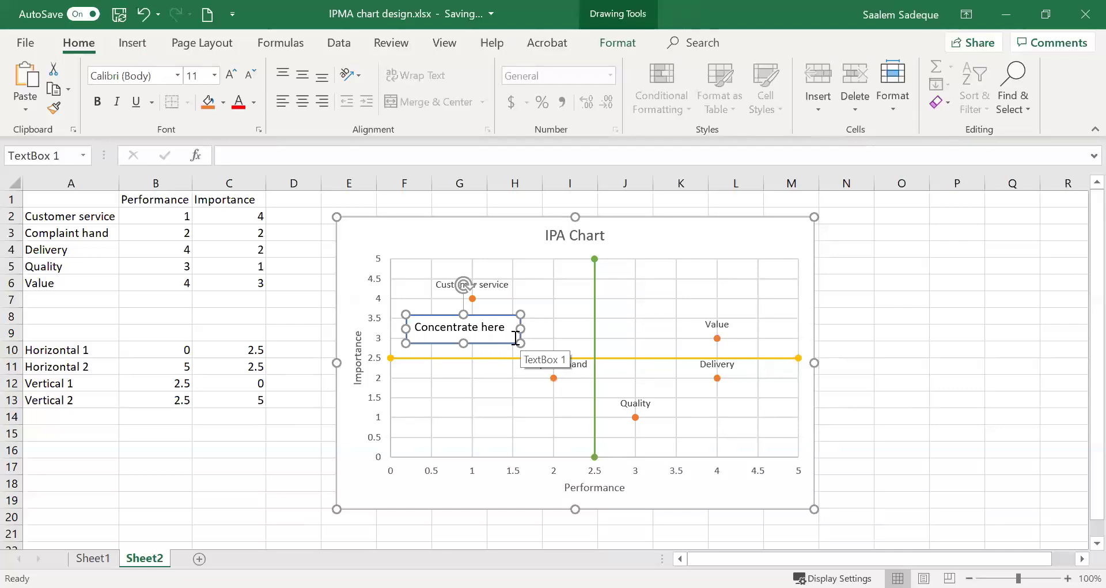
pyautogui.click(402, 239)
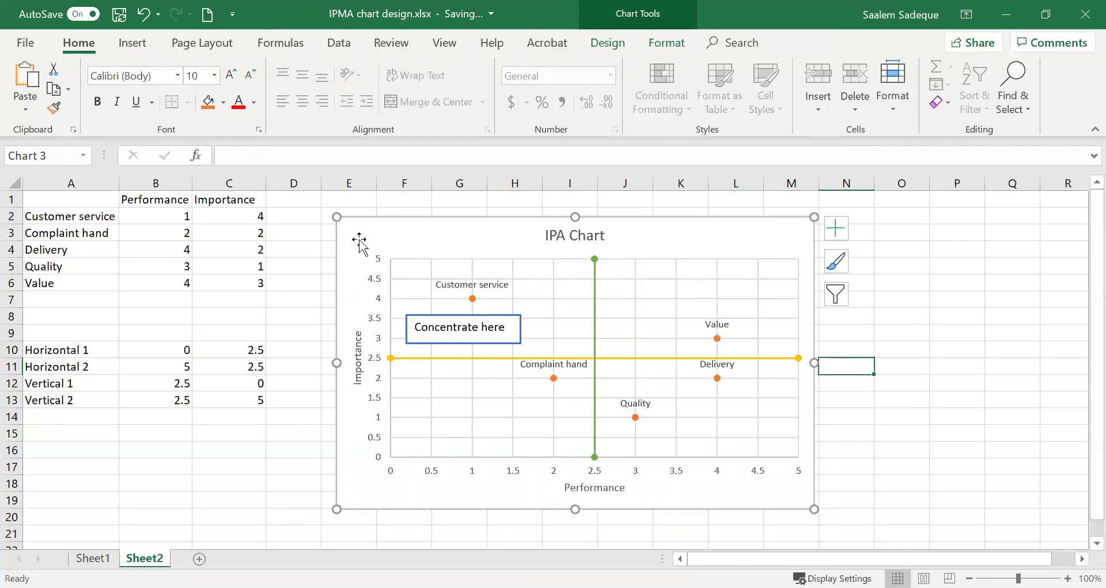
pyautogui.hotkey('ctrl', 'v')
pyautogui.moveTo(379, 251); pyautogui.dragTo(657, 302)
pyautogui.click(93, 558)
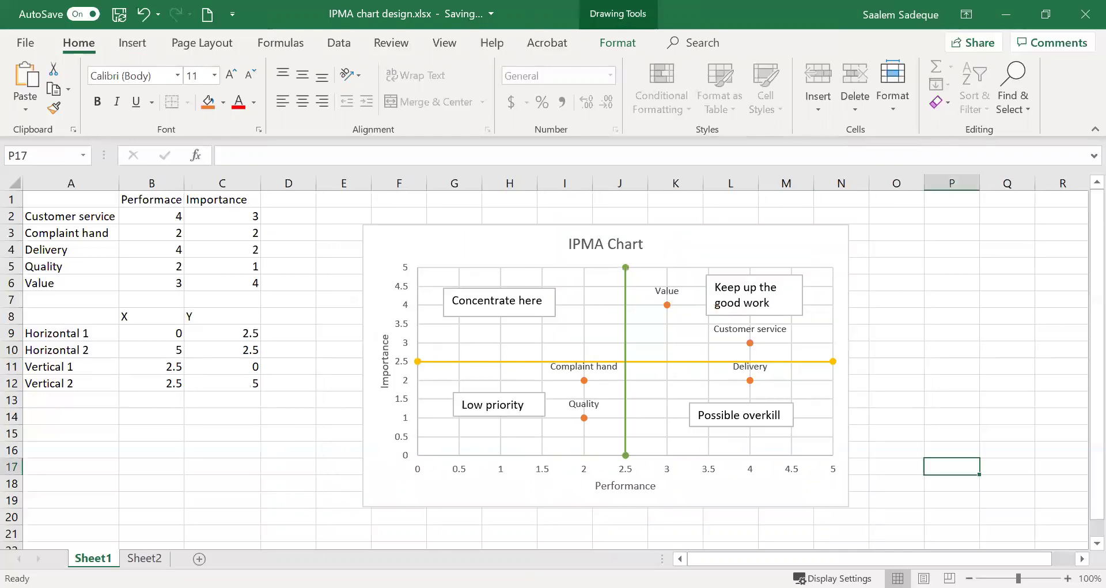
pyautogui.click(151, 558)
# - Change the upper-right box text to 'Keep up the good work' and resize it to one line
pyautogui.moveTo(633, 292); pyautogui.dragTo(720, 289)
pyautogui.write('K')
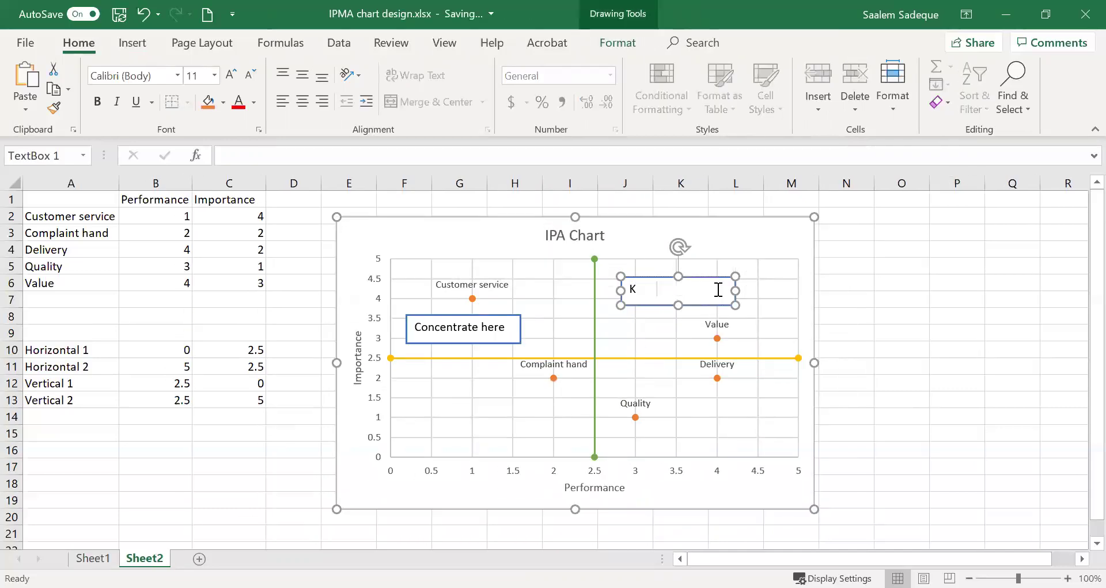
pyautogui.write('eep up the good work')
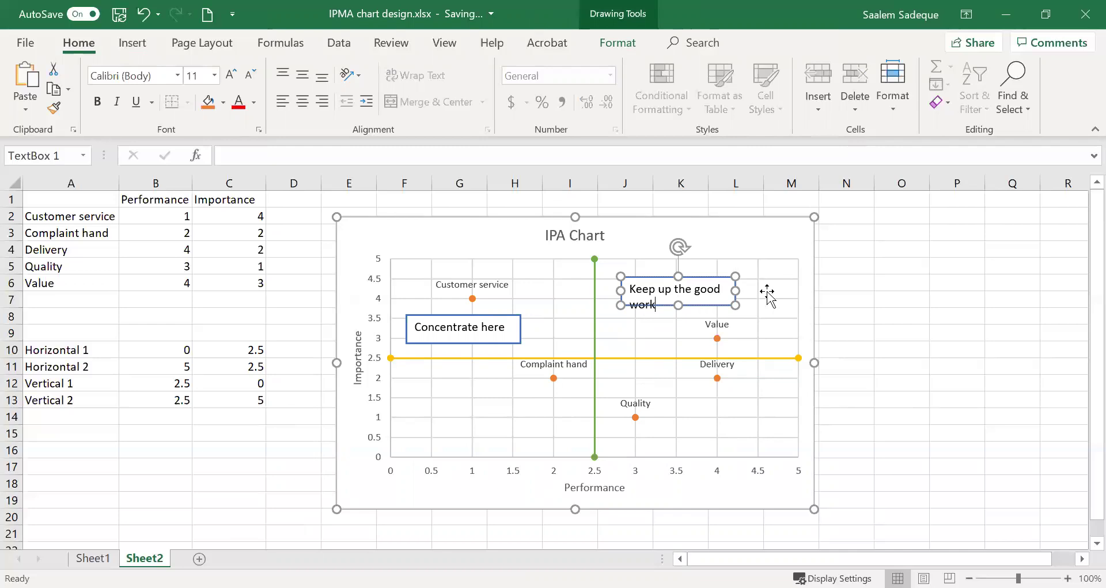
pyautogui.click(739, 309)
pyautogui.click(742, 311)
pyautogui.moveTo(741, 293); pyautogui.dragTo(760, 293)
pyautogui.moveTo(694, 311); pyautogui.dragTo(693, 304)
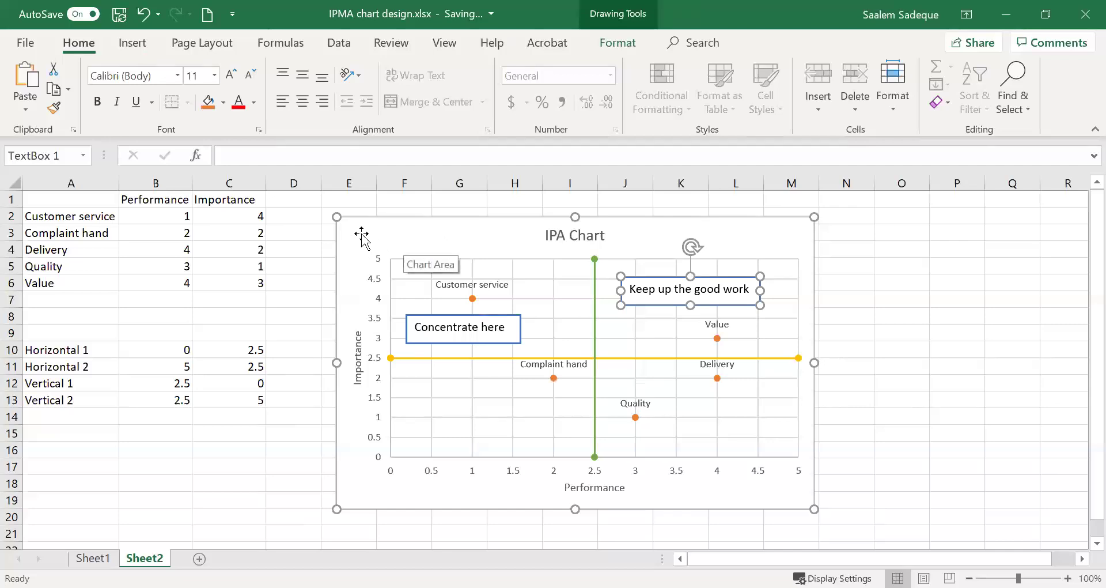
pyautogui.click(941, 287)
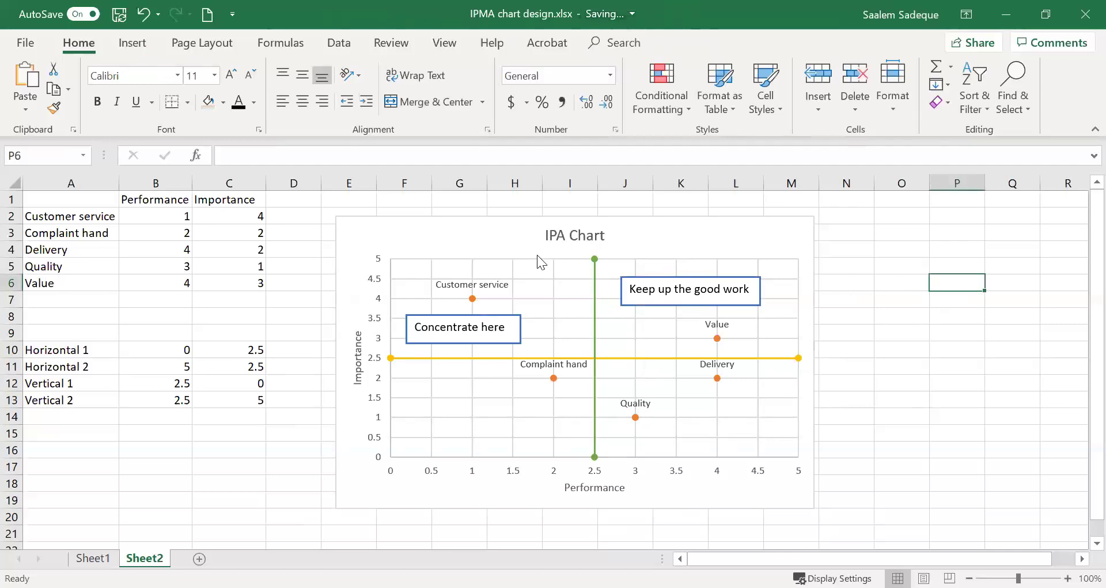
# - Paste another copy of the box into the chart's lower-left quadrant
pyautogui.click(364, 237)
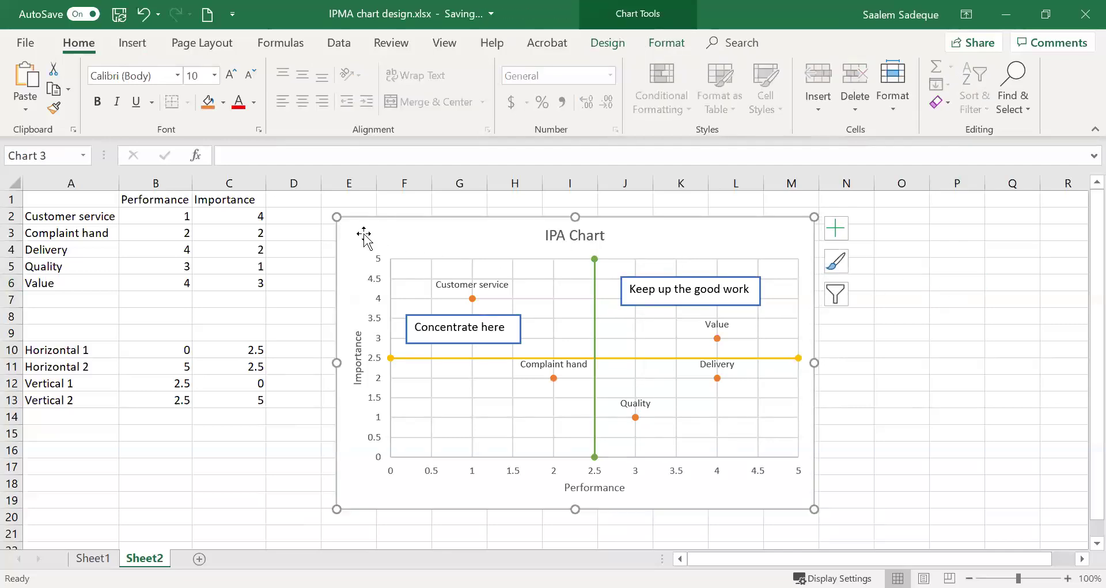
pyautogui.hotkey('ctrl', 'v')
pyautogui.moveTo(366, 245)
pyautogui.mouseDown()
pyautogui.moveTo(413, 378)
pyautogui.moveTo(457, 436)
pyautogui.moveTo(437, 429)
pyautogui.mouseUp()
# - Relabel the lower-left box 'Low priority' and paste another copy below Delivery in the lower-right
pyautogui.click(92, 558)
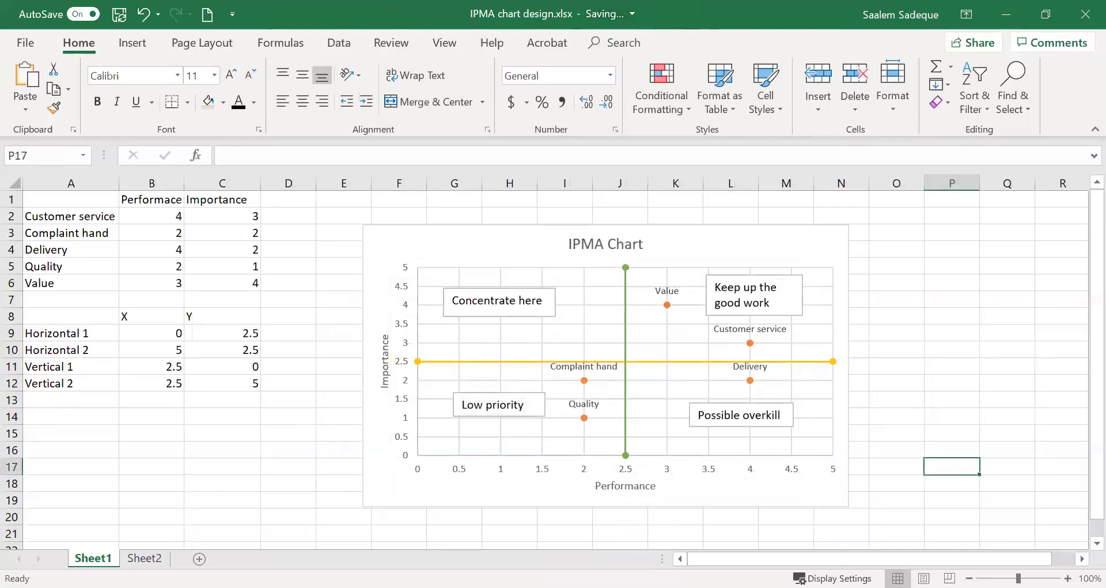
pyautogui.click(145, 558)
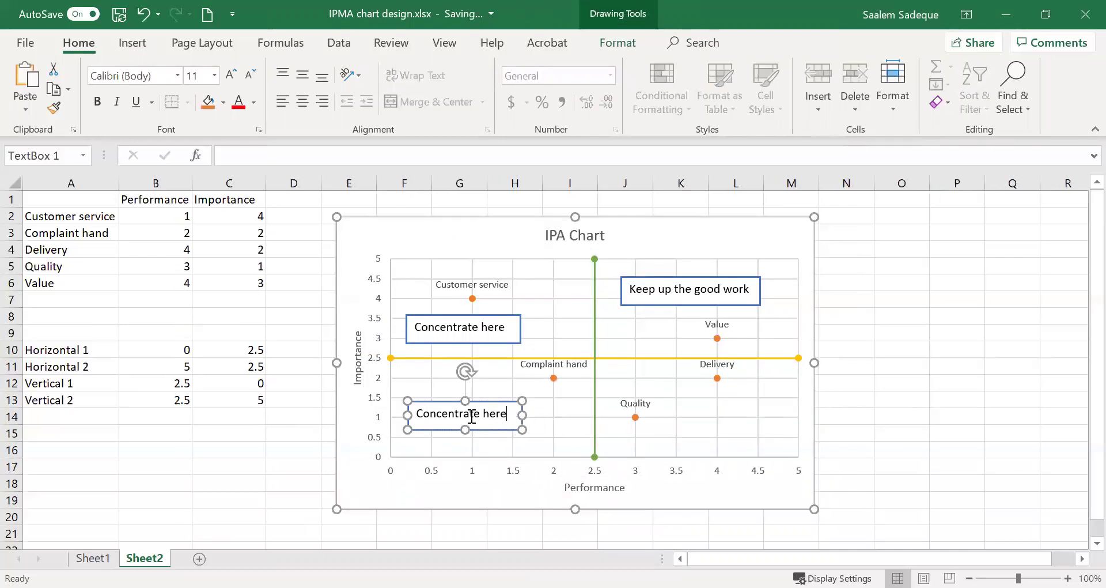
pyautogui.moveTo(509, 414); pyautogui.dragTo(409, 413)
pyautogui.write('Low priority')
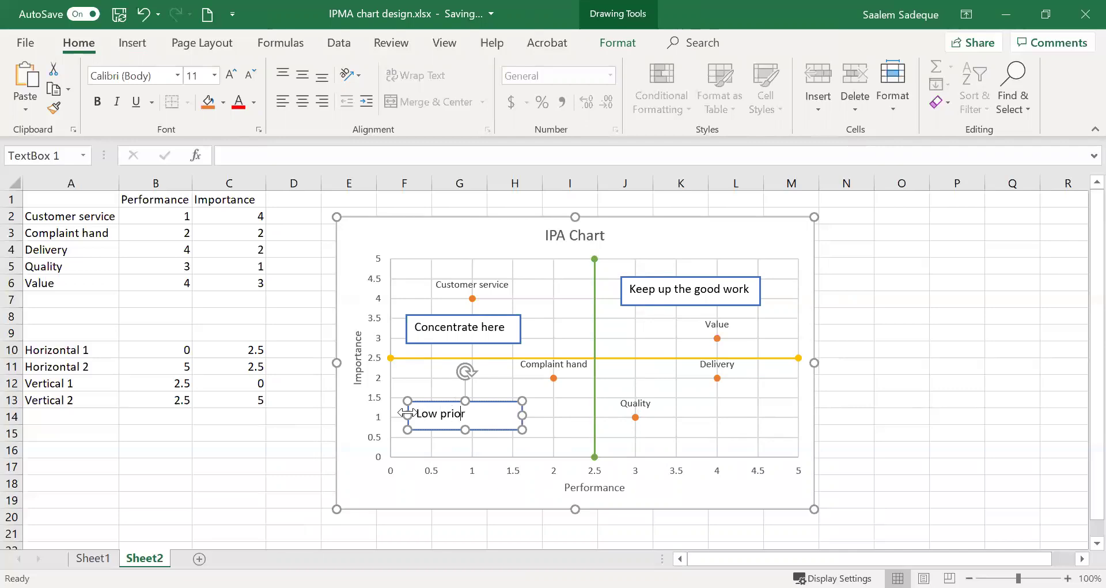
pyautogui.click(368, 236)
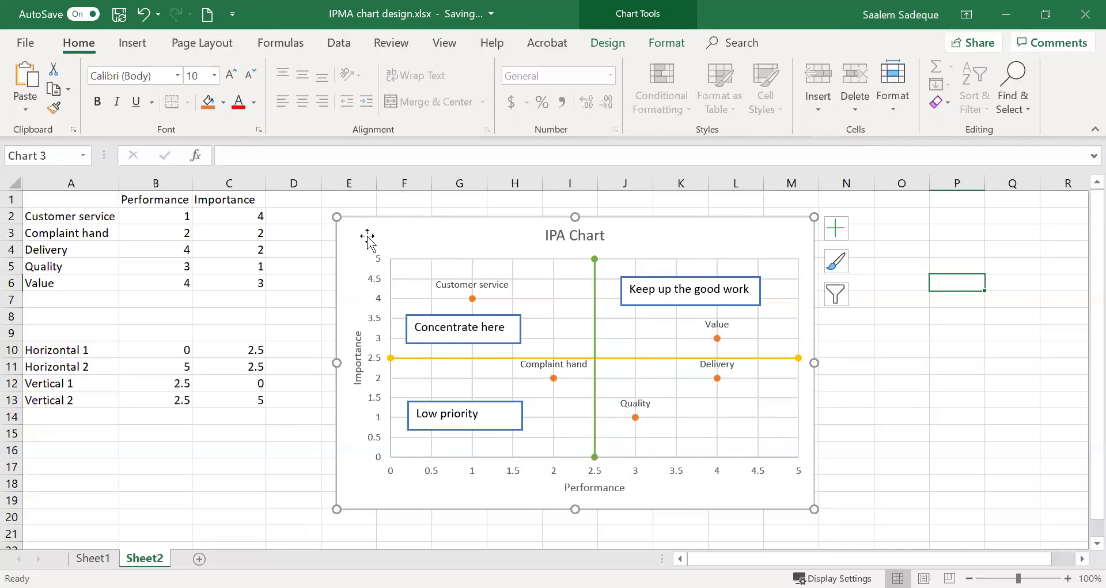
pyautogui.hotkey('ctrl', 'v')
pyautogui.moveTo(518, 273); pyautogui.dragTo(748, 410)
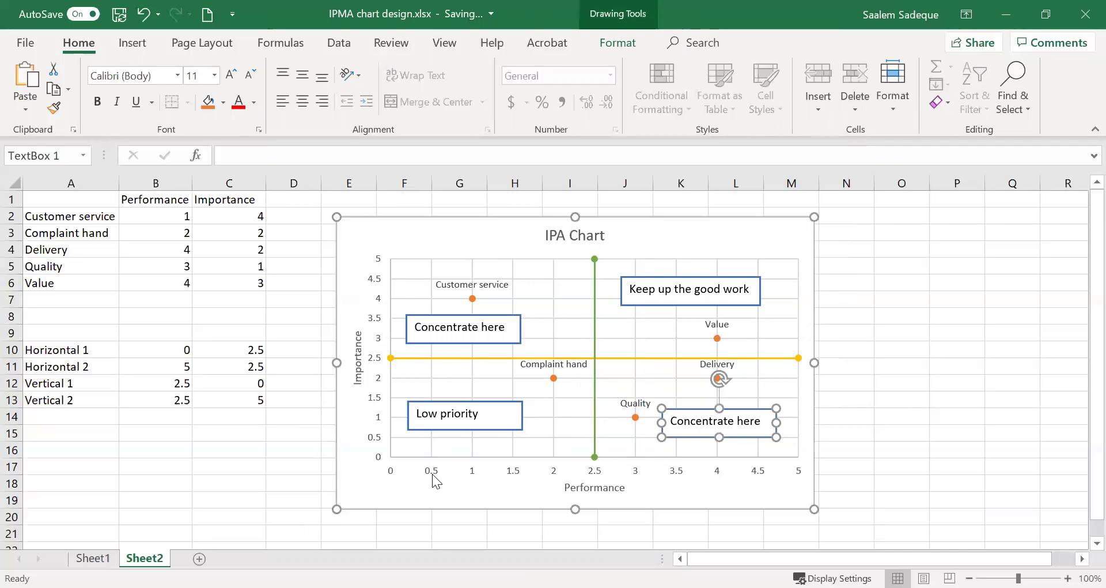
# - Change the copied lower-right box's text to 'Possible overkill', then compare with Sheet1's IPMA Chart
pyautogui.click(93, 557)
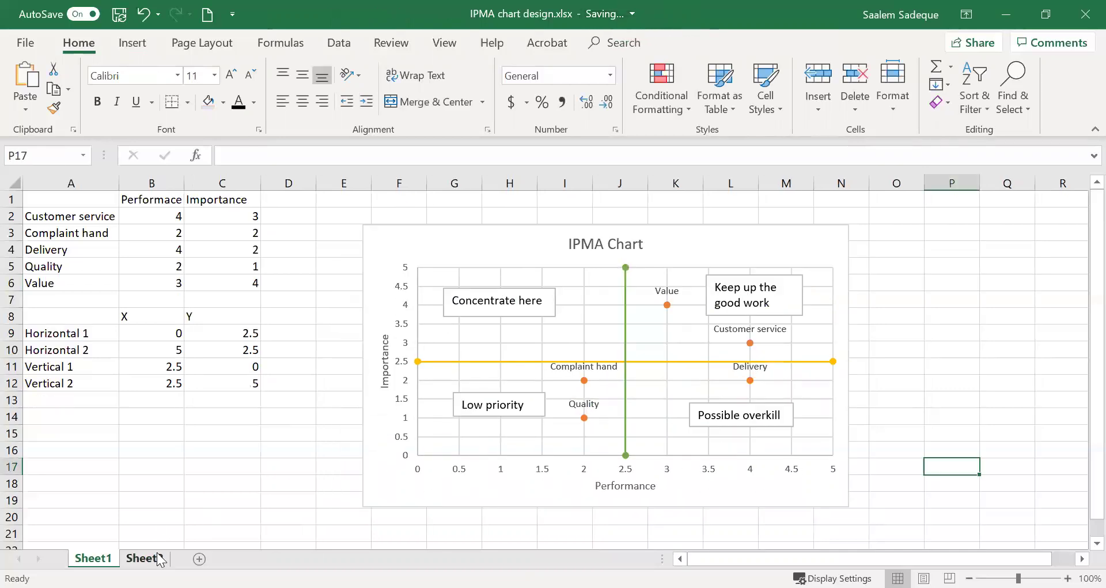
pyautogui.click(159, 558)
pyautogui.moveTo(670, 421); pyautogui.dragTo(756, 425)
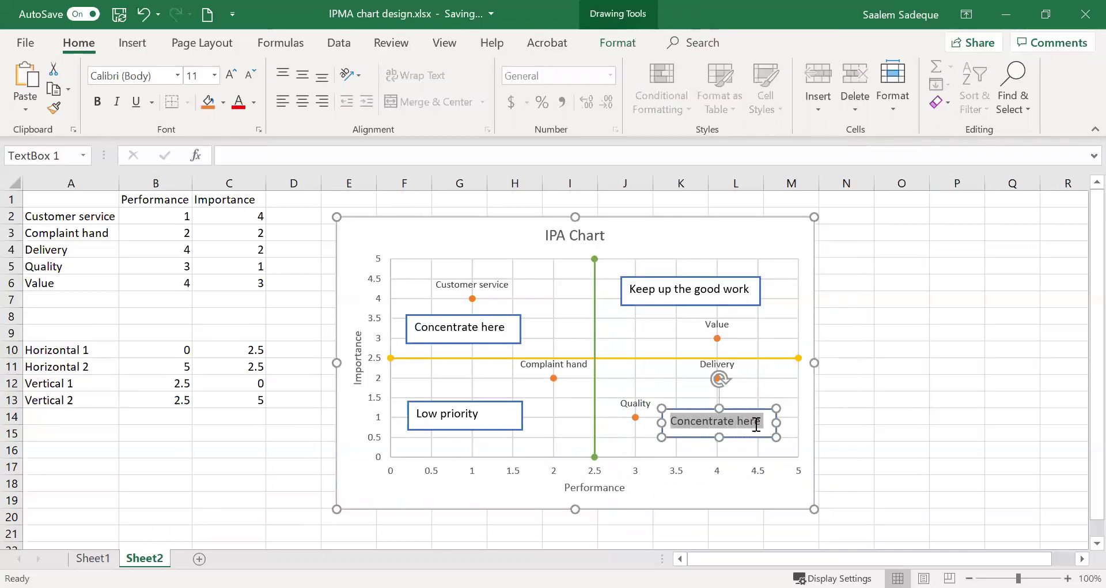
pyautogui.write('Possible overkill')
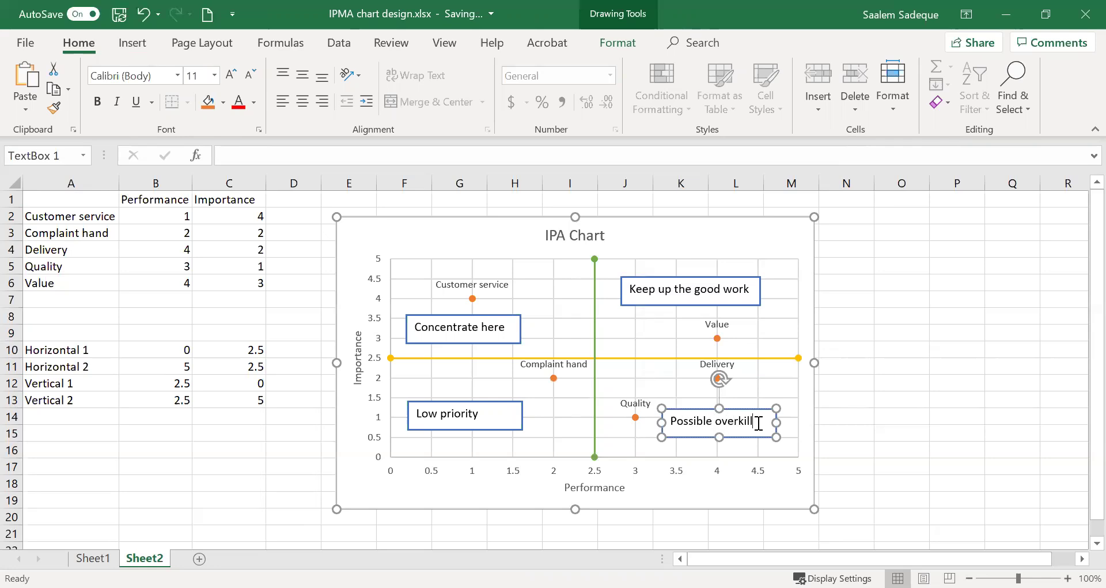
pyautogui.click(939, 413)
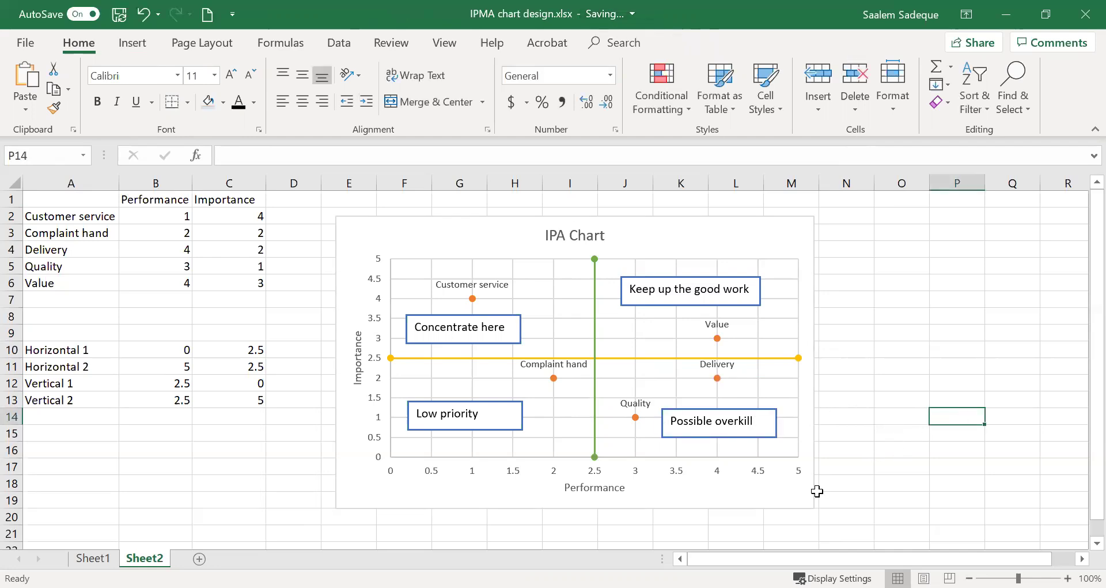
pyautogui.click(93, 558)
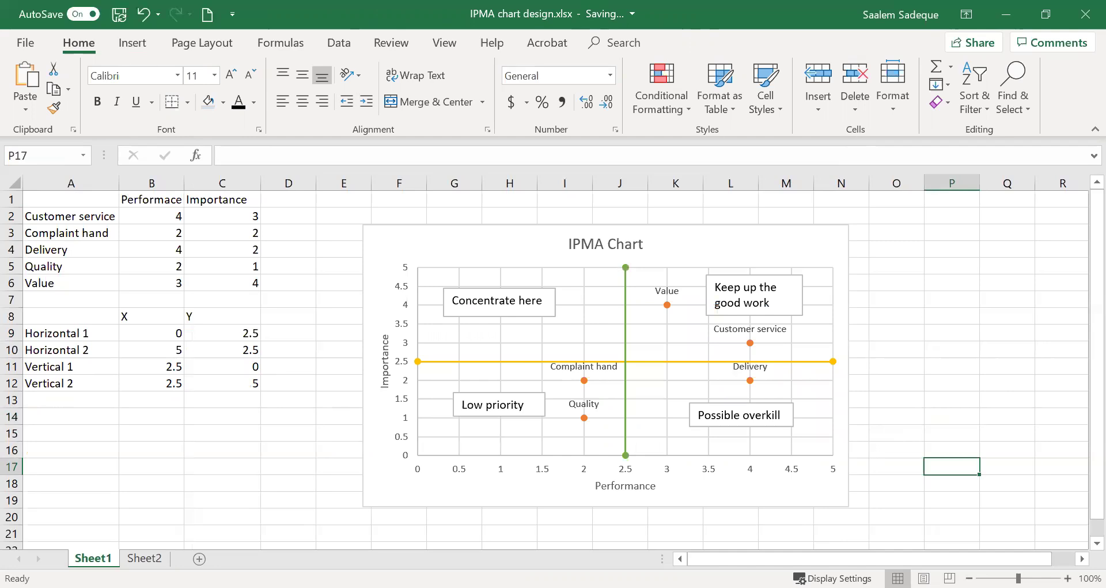
# - Narrow the Low priority text box and give it a ¾ pt outline
pyautogui.click(144, 557)
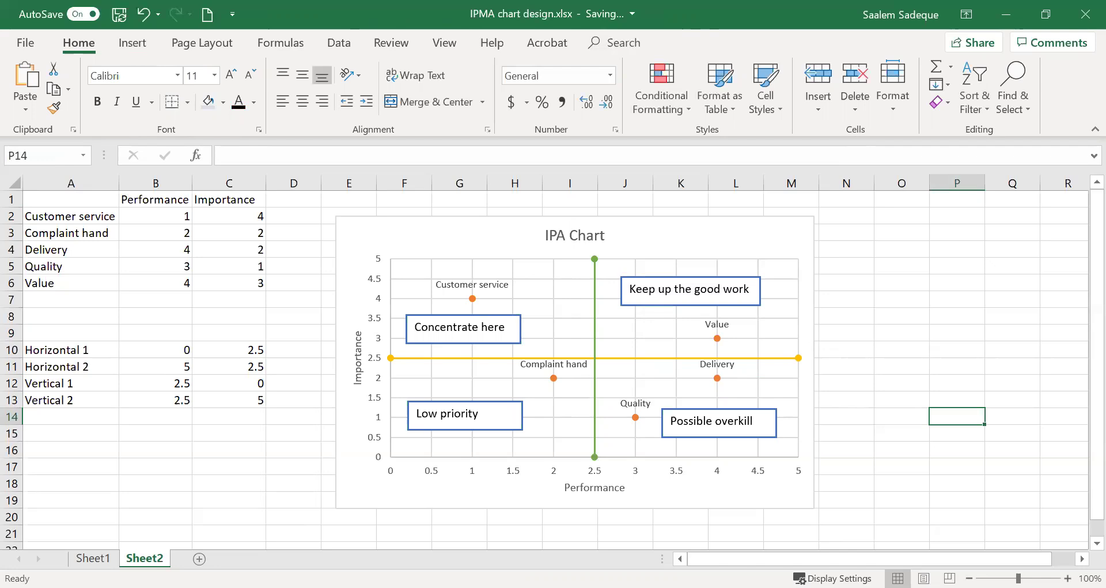
pyautogui.click(521, 415)
pyautogui.moveTo(520, 414); pyautogui.dragTo(508, 414)
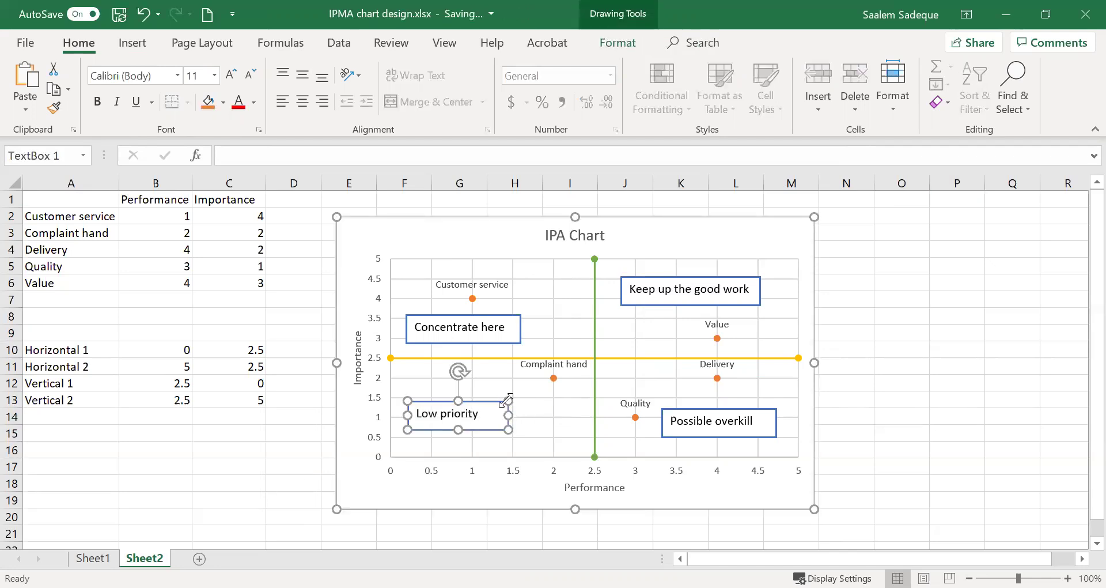
pyautogui.rightClick(507, 401)
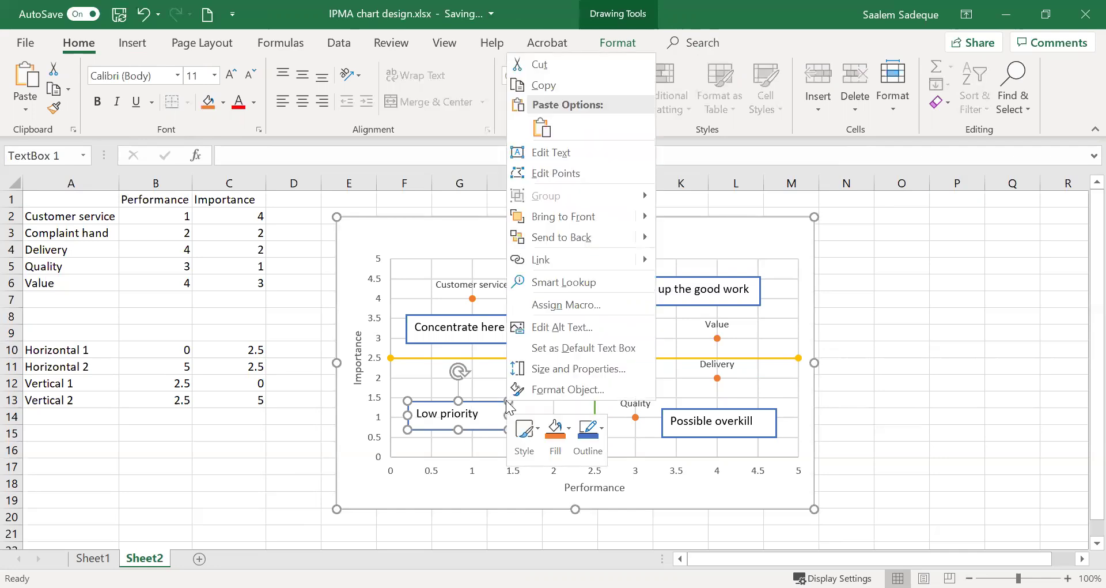
pyautogui.click(598, 432)
pyautogui.moveTo(634, 384)
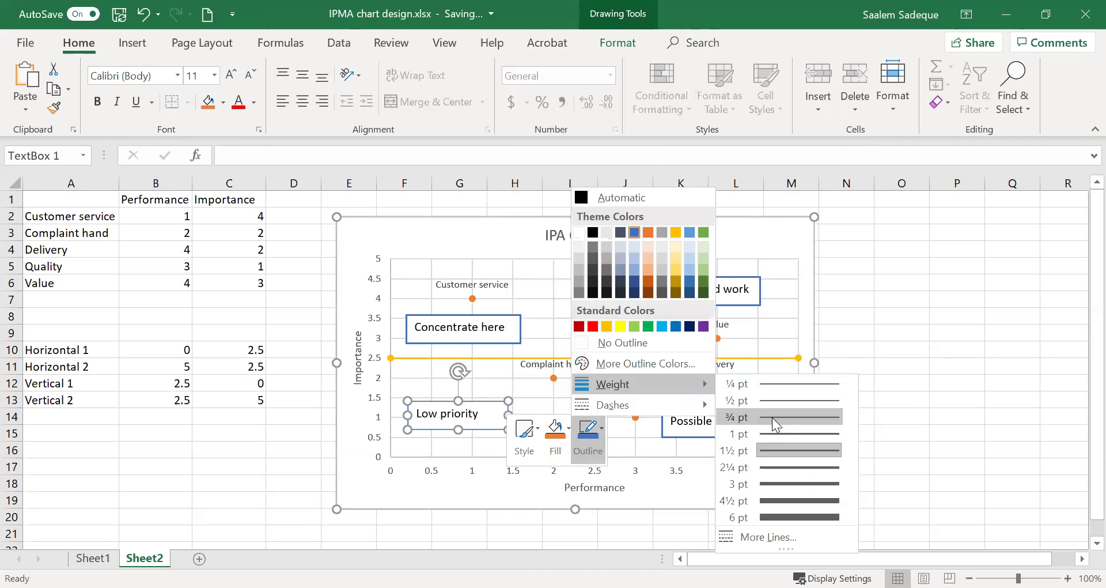
pyautogui.click(772, 417)
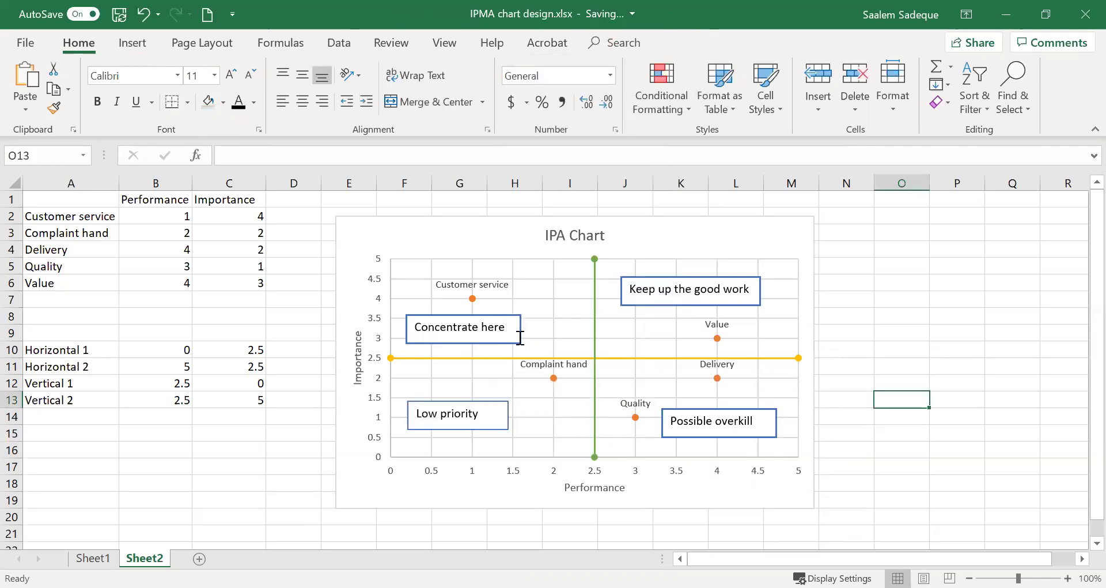
# - Give the Concentrate here text box a ¾ pt outline
pyautogui.click(519, 338)
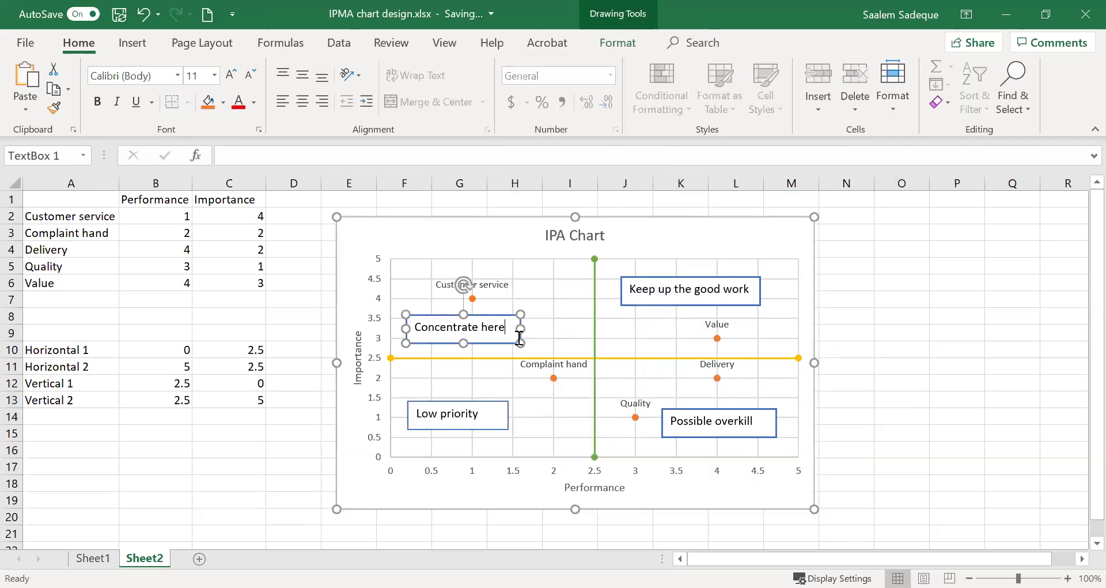
pyautogui.rightClick(519, 338)
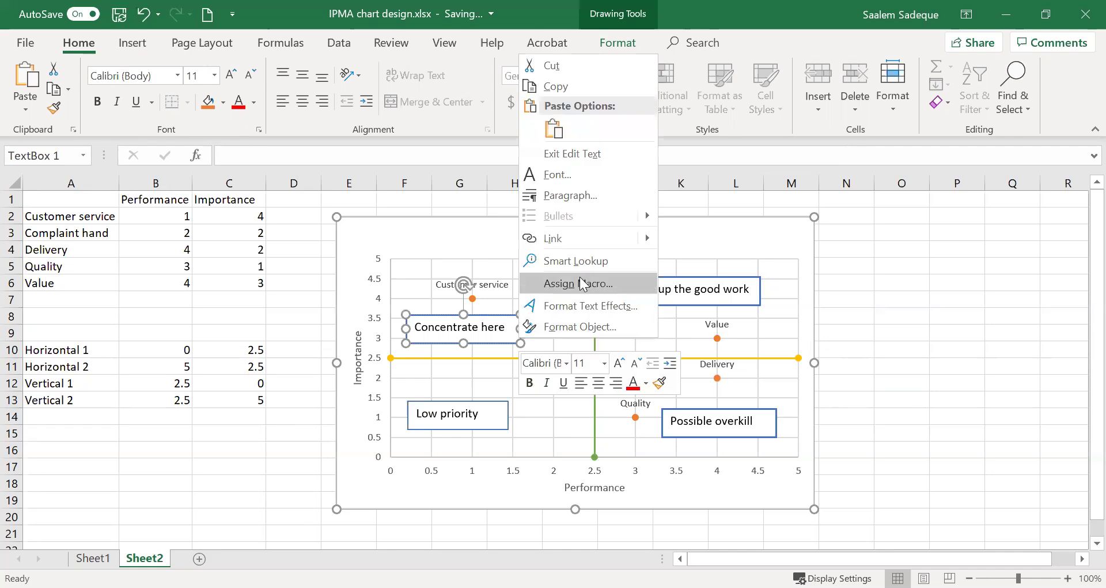
pyautogui.click(464, 345)
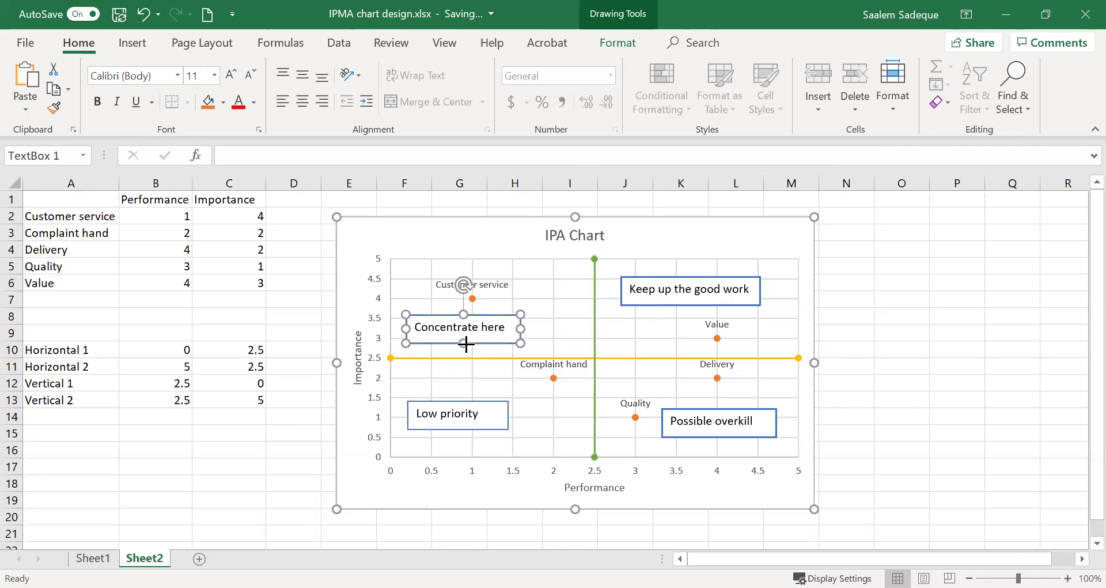
pyautogui.rightClick(466, 344)
pyautogui.click(561, 197)
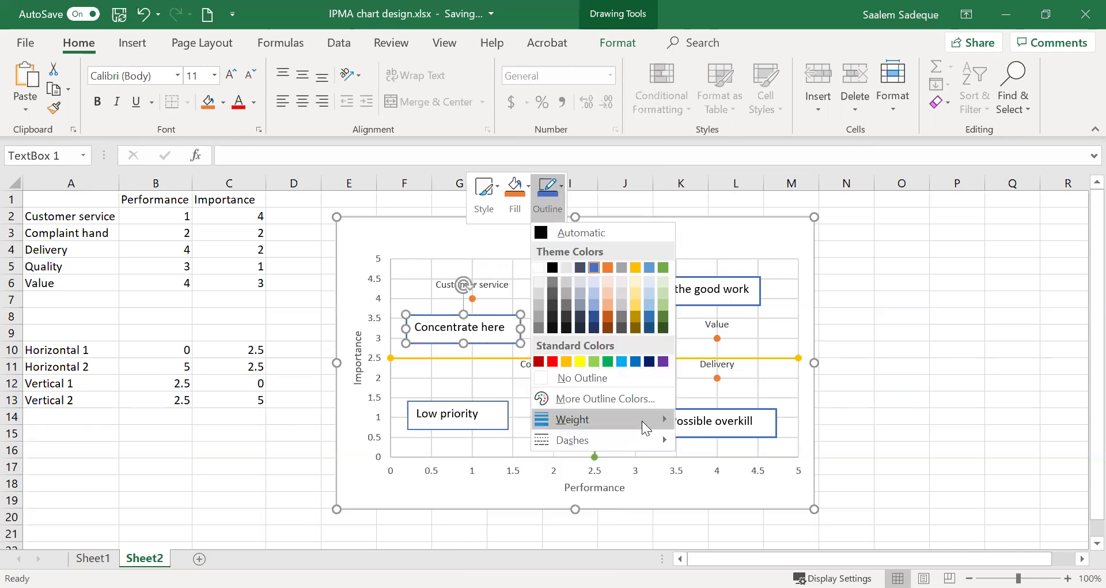
pyautogui.moveTo(642, 421)
pyautogui.click(735, 448)
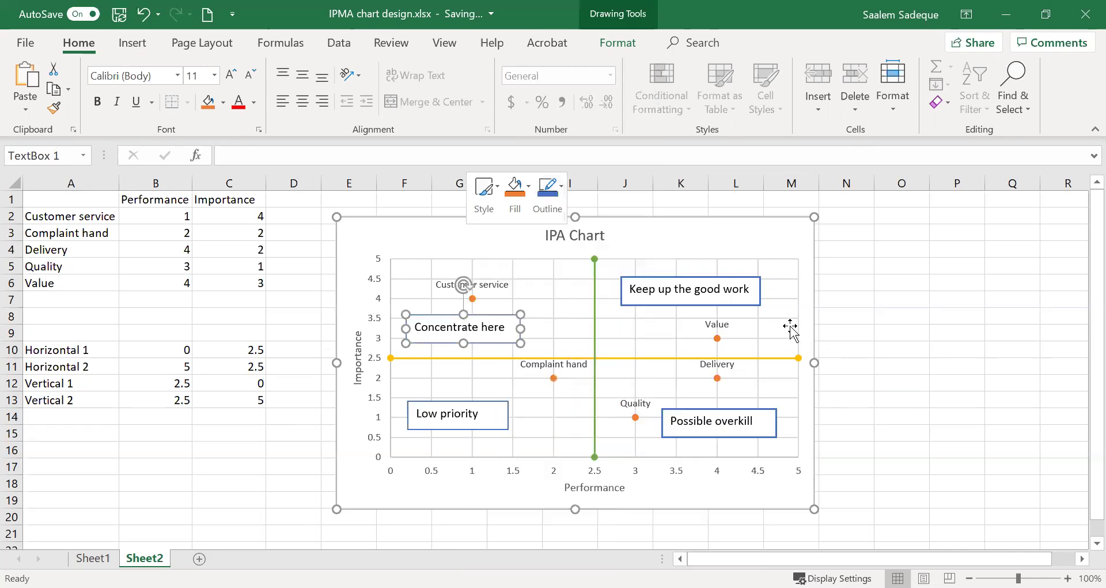
# - Give the Keep up the good work text box a ¾ pt outline
pyautogui.rightClick(760, 288)
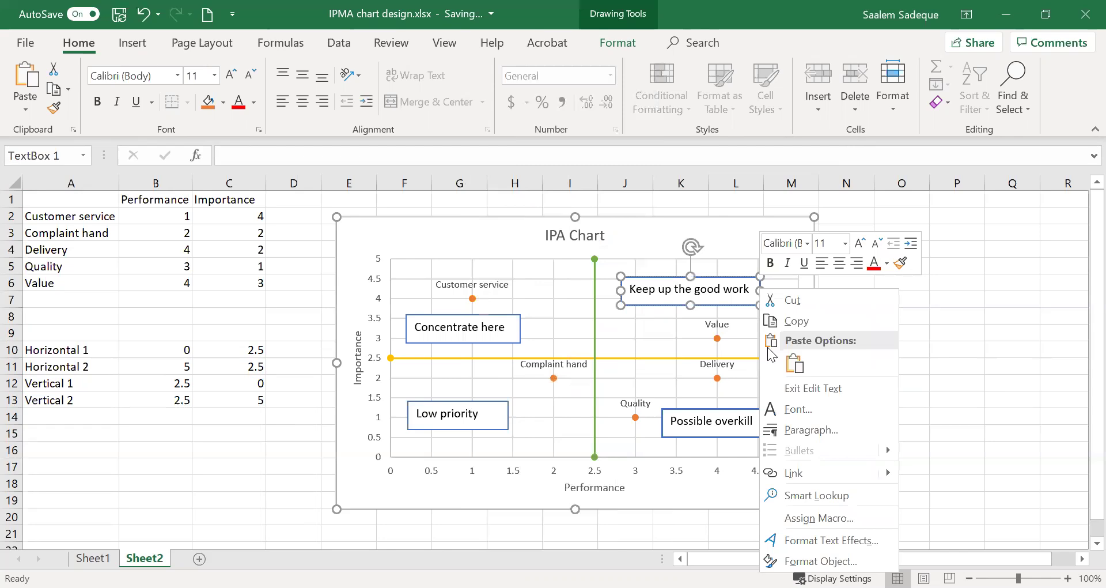
pyautogui.click(688, 304)
pyautogui.rightClick(688, 304)
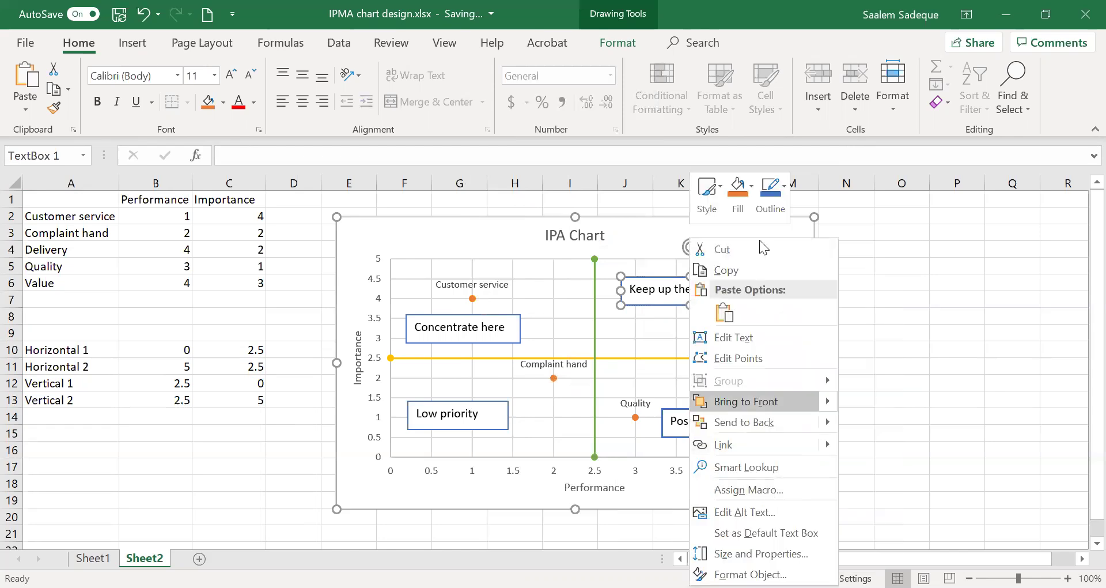
pyautogui.click(776, 195)
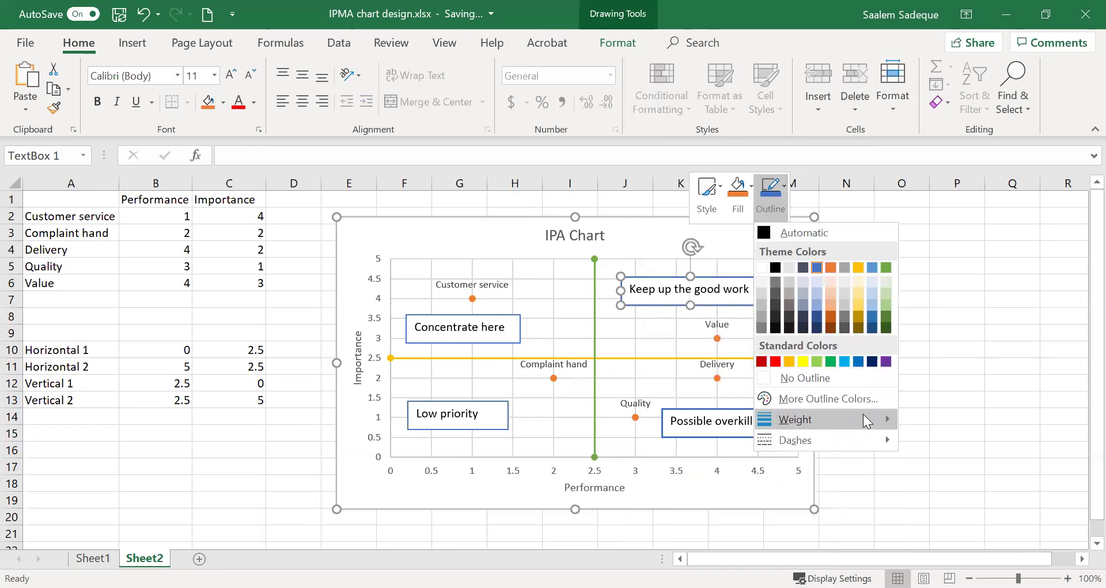
pyautogui.moveTo(863, 419)
pyautogui.click(979, 449)
# - Give the Possible overkill text box a ¾ pt outline
pyautogui.click(776, 426)
pyautogui.click(775, 429)
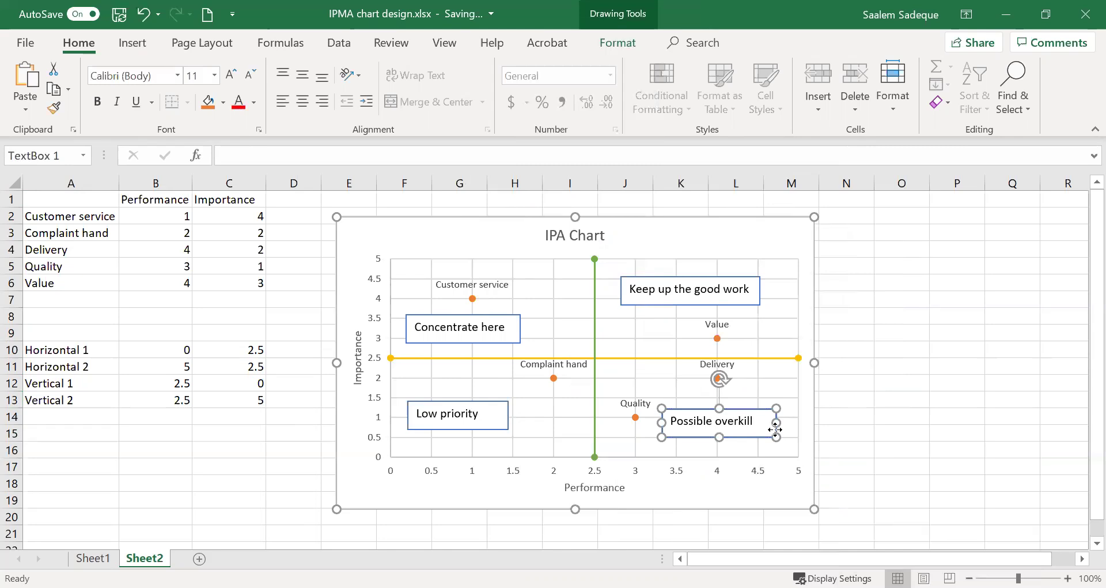
pyautogui.rightClick(775, 429)
pyautogui.click(860, 471)
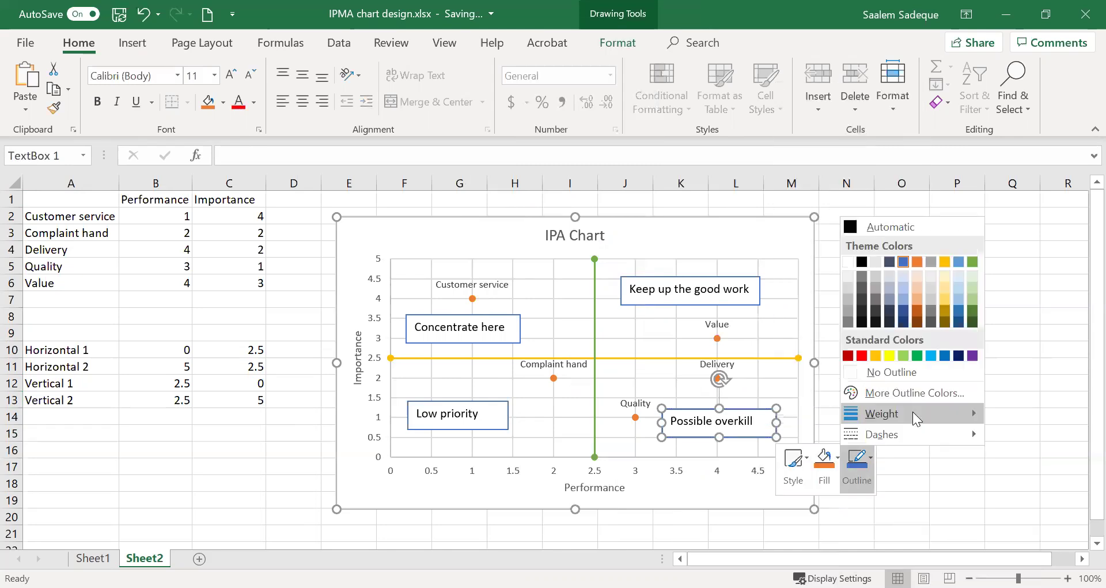
pyautogui.moveTo(912, 413)
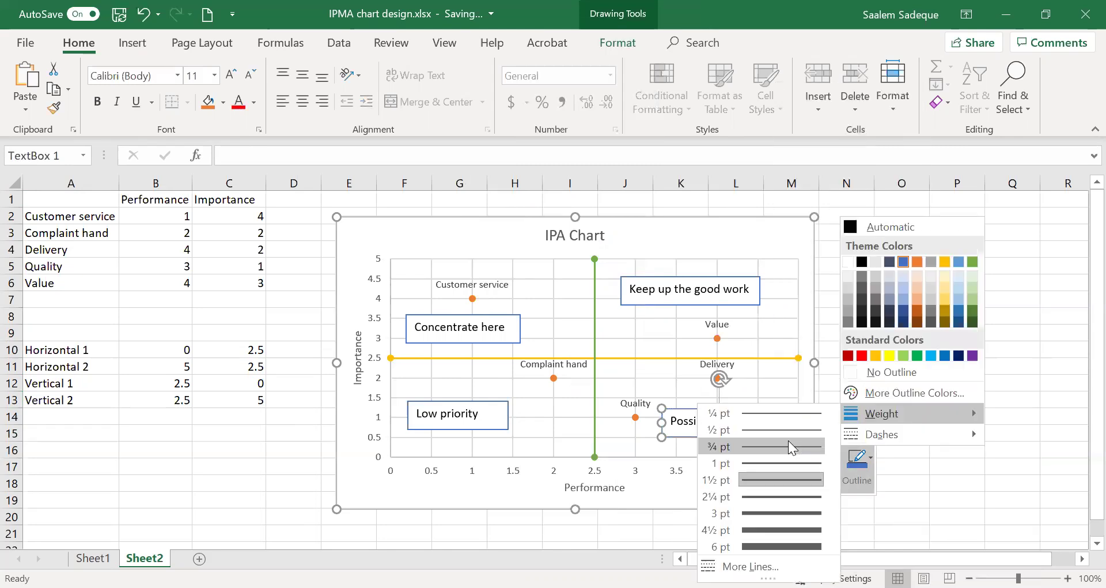
pyautogui.click(897, 441)
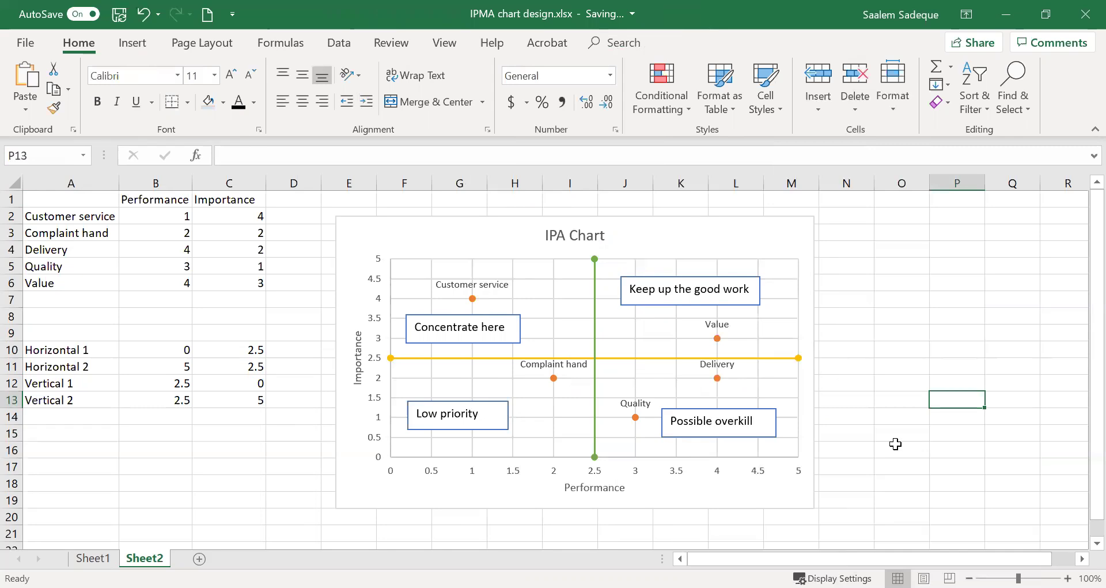